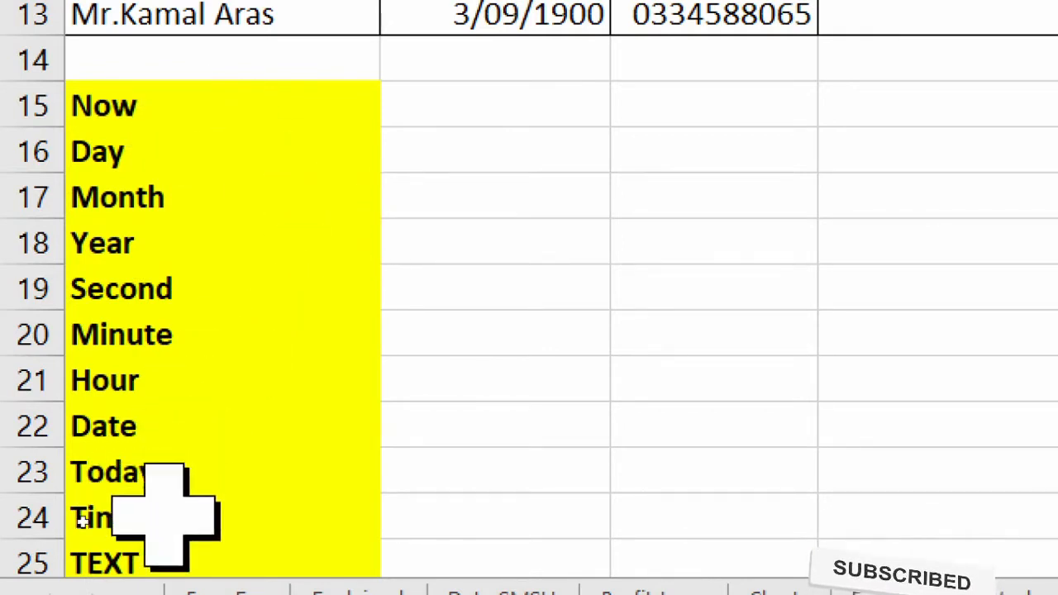
# Look over the date and time function labels in column A and the headings of the Customer Call Registry table.
pyautogui.scroll(-1, 124, 517)
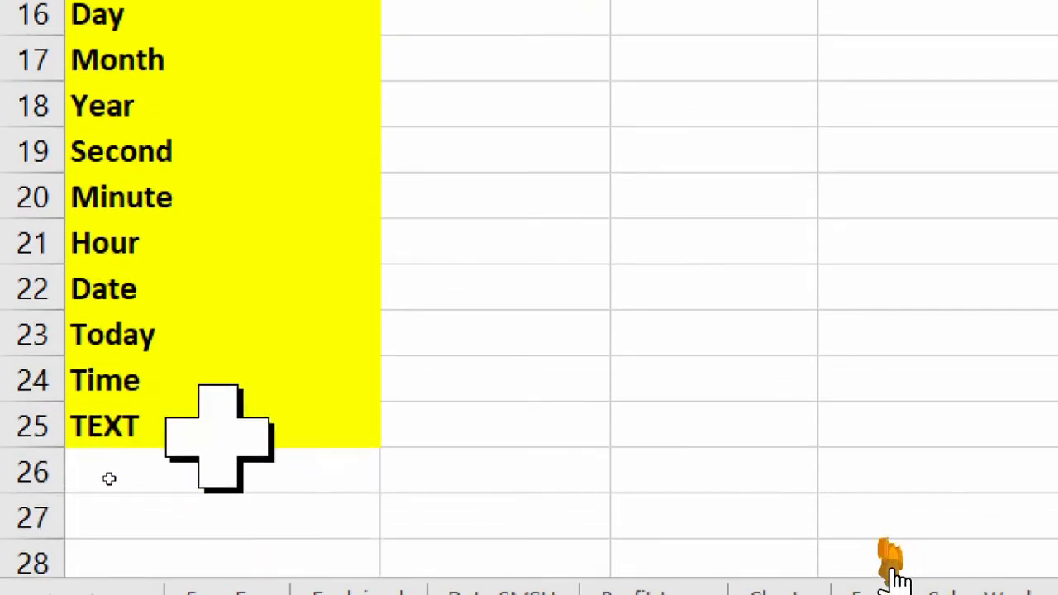
pyautogui.scroll(1, 146, 430)
pyautogui.scroll(3, 146, 430)
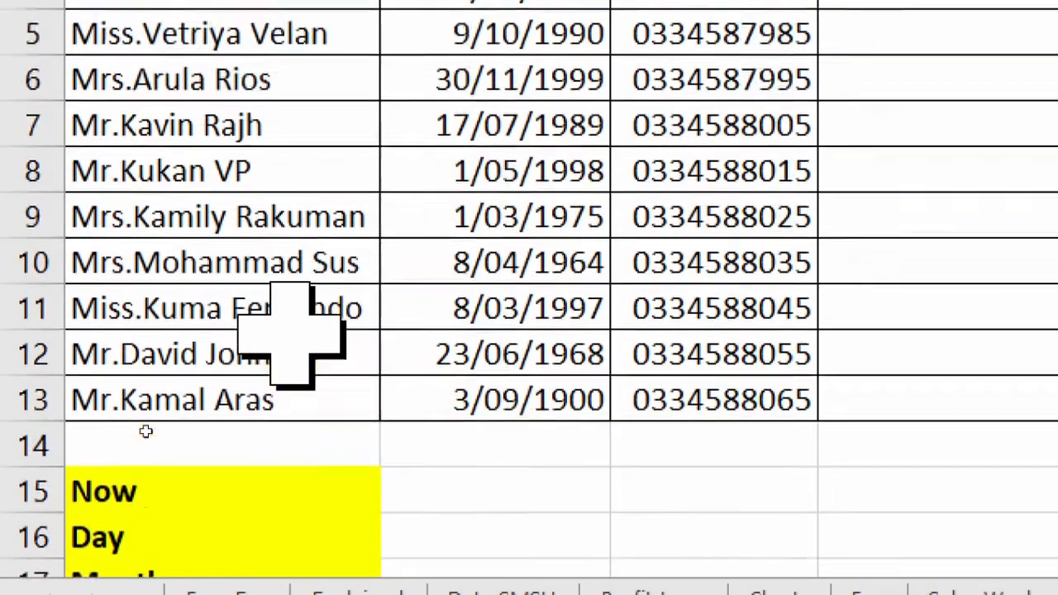
pyautogui.scroll(-1, 137, 465)
pyautogui.scroll(3, 145, 500)
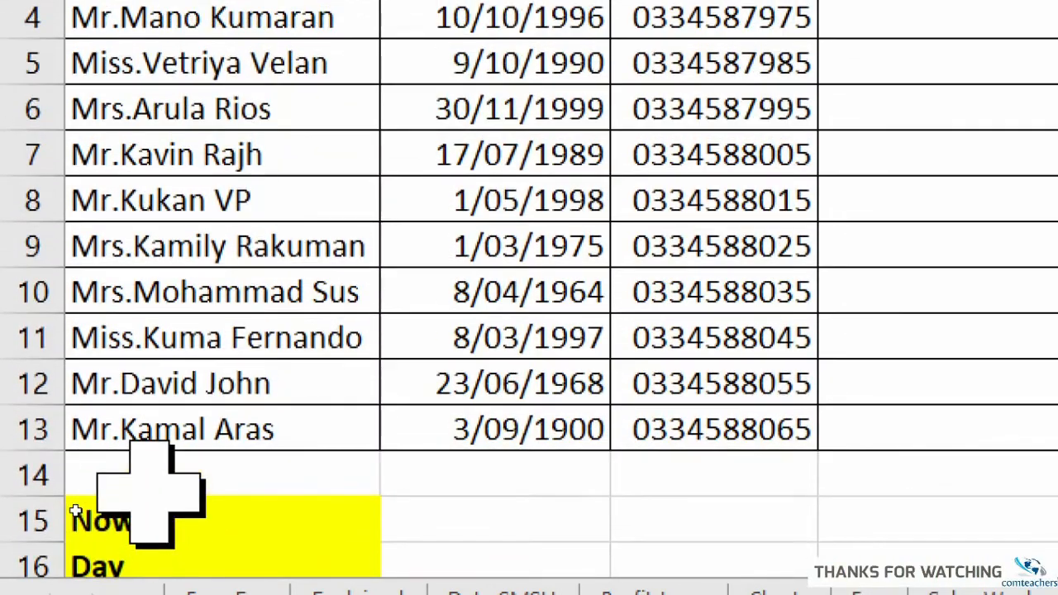
pyautogui.scroll(3, 910, 149)
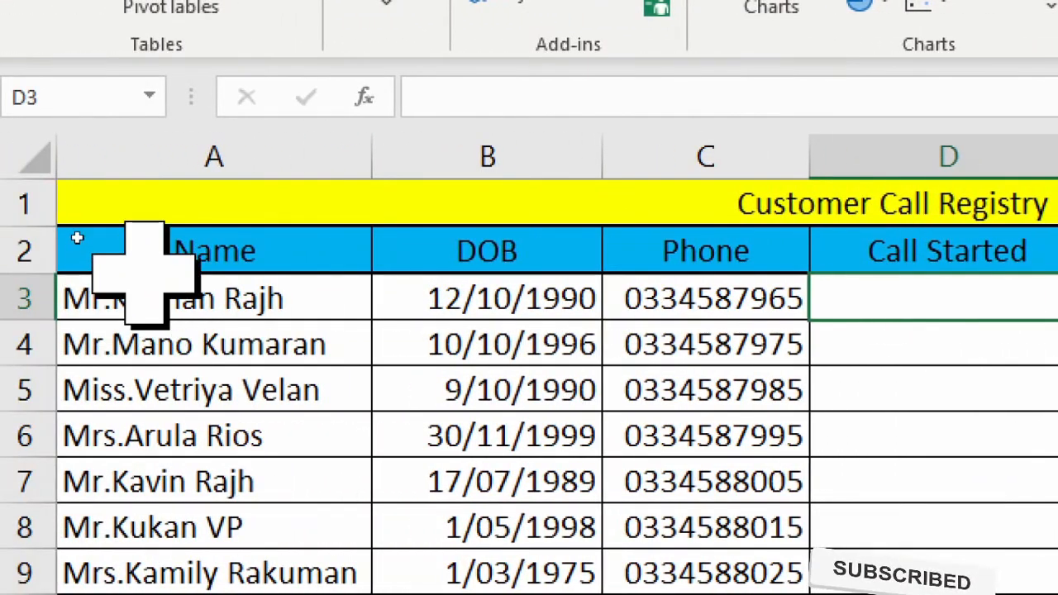
pyautogui.moveTo(80, 234); pyautogui.dragTo(597, 242)
pyautogui.click(834, 239)
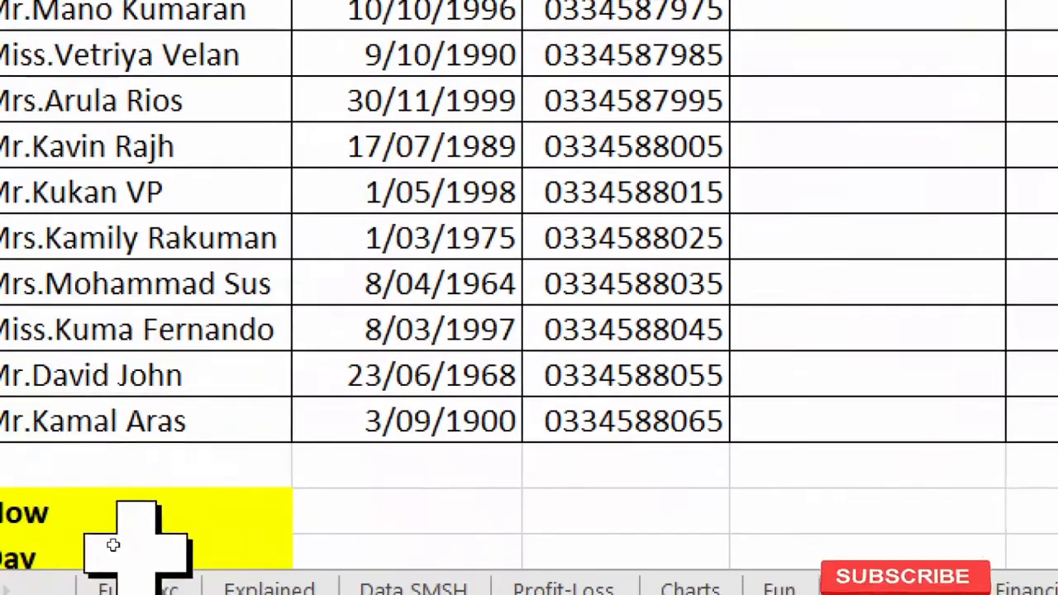
# Enter =now() in cell B15 beside the Now label and auto-fit column B to its contents.
pyautogui.scroll(-1, 111, 488)
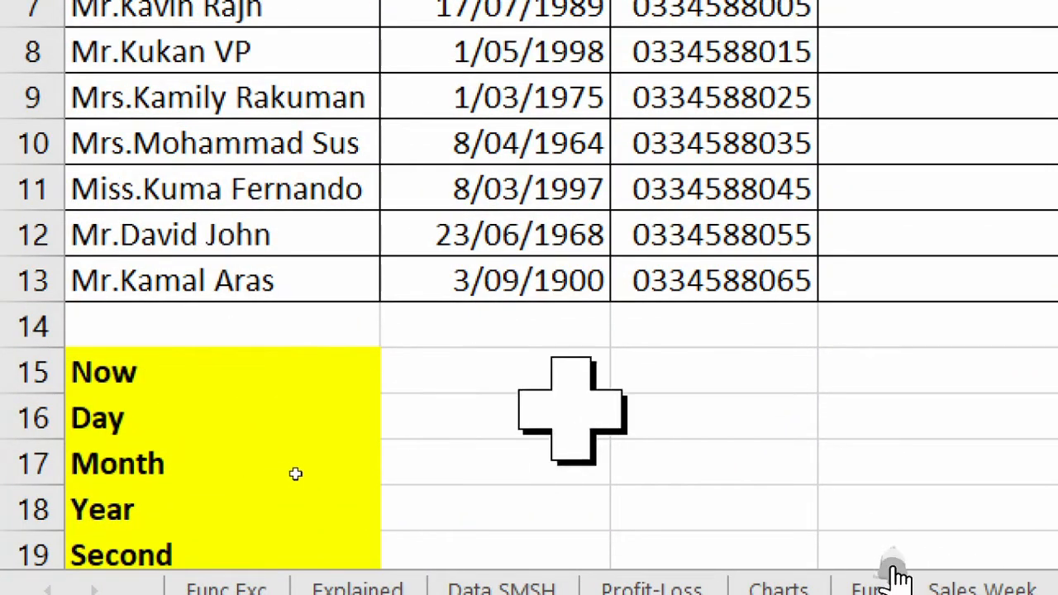
pyautogui.click(567, 379)
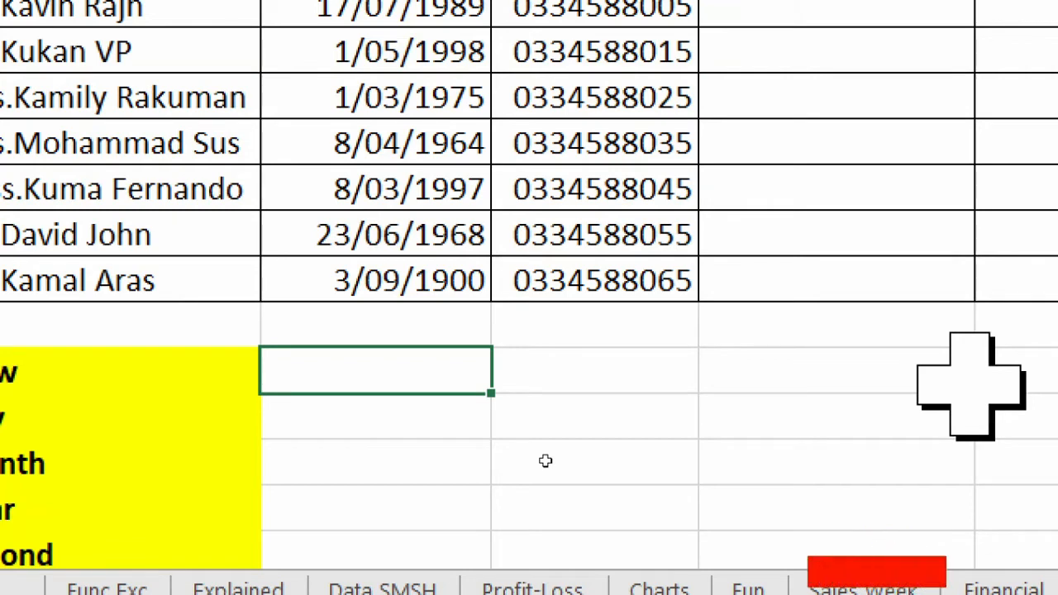
pyautogui.write('=now')
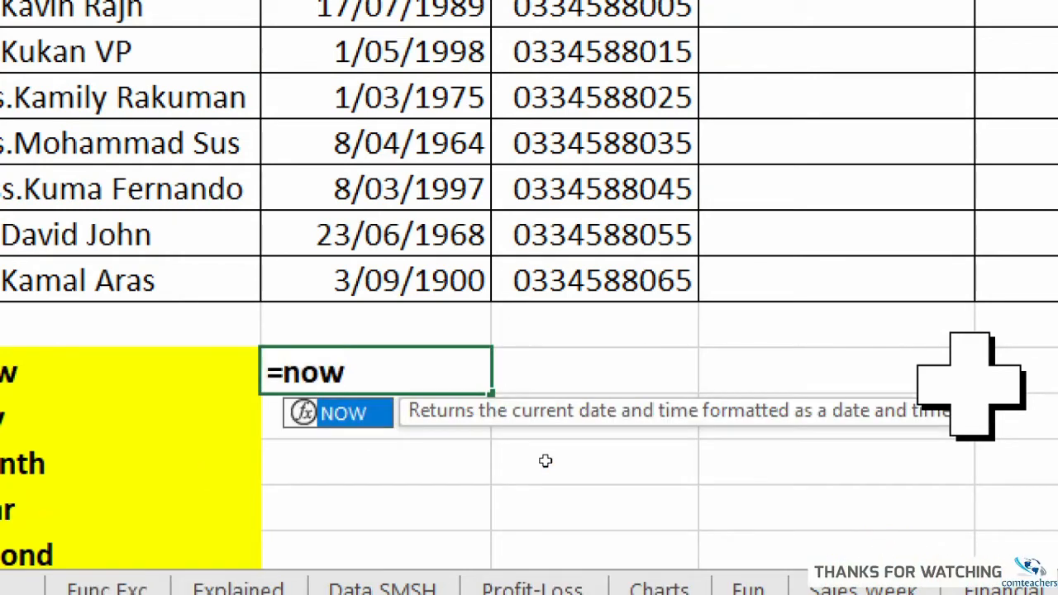
pyautogui.write('()')
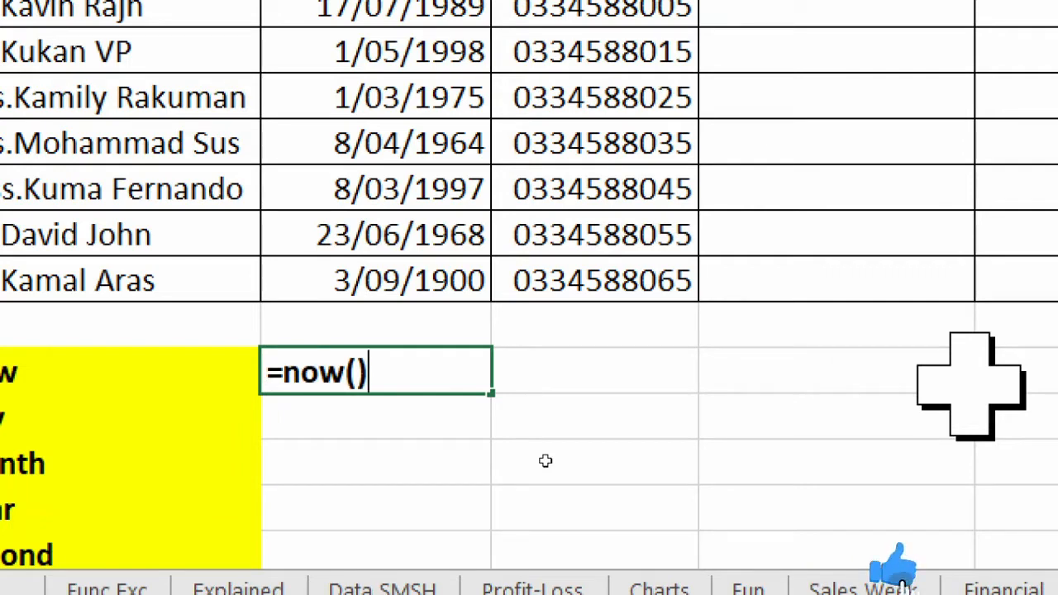
pyautogui.press('Return')
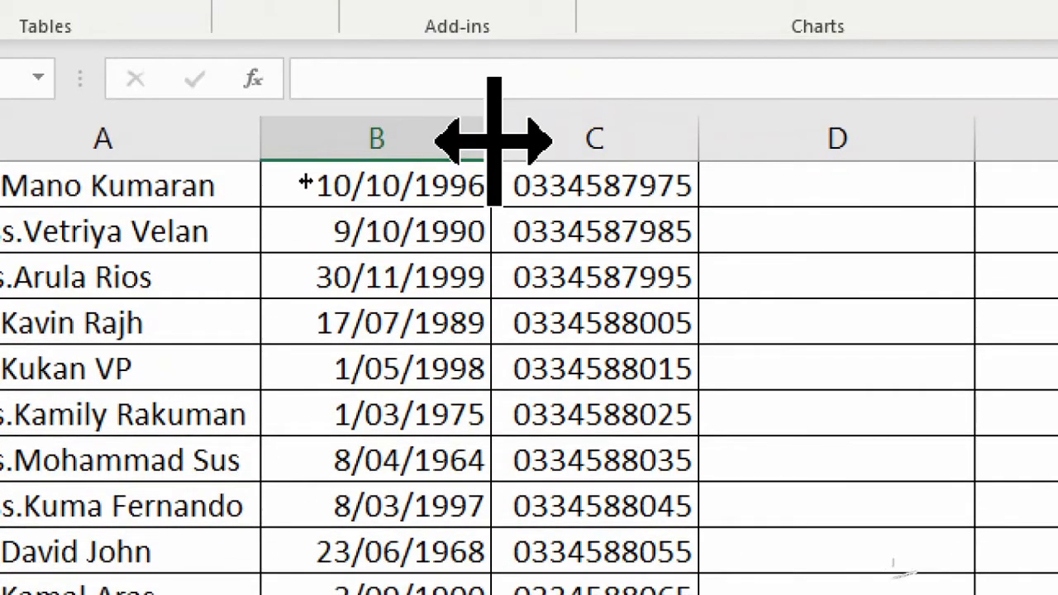
pyautogui.doubleClick(491, 139)
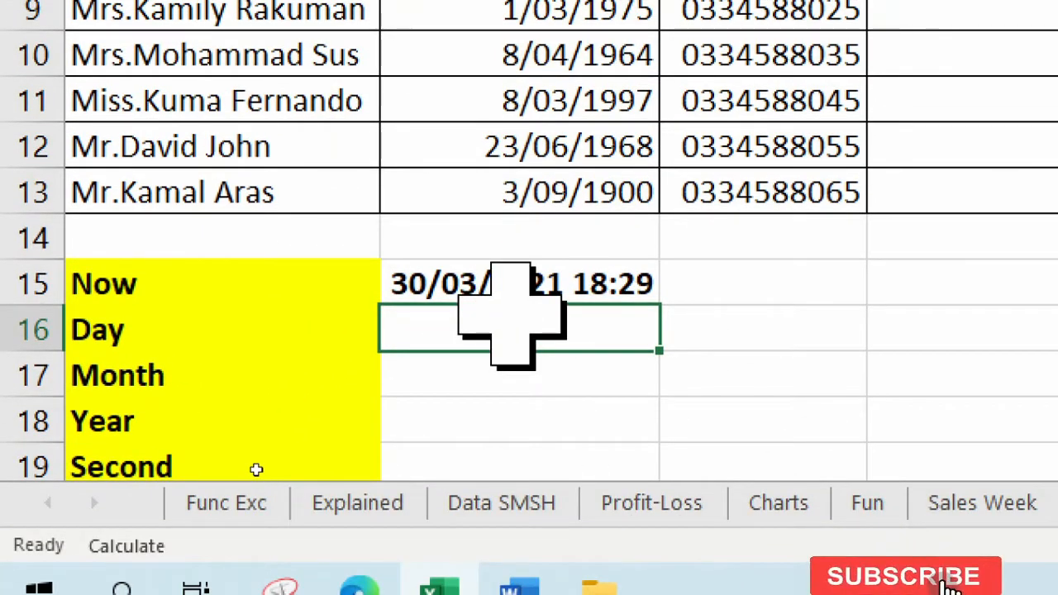
# Enter =day(now()) in cell B16 beside the Day label to return the current day.
pyautogui.write('=d')
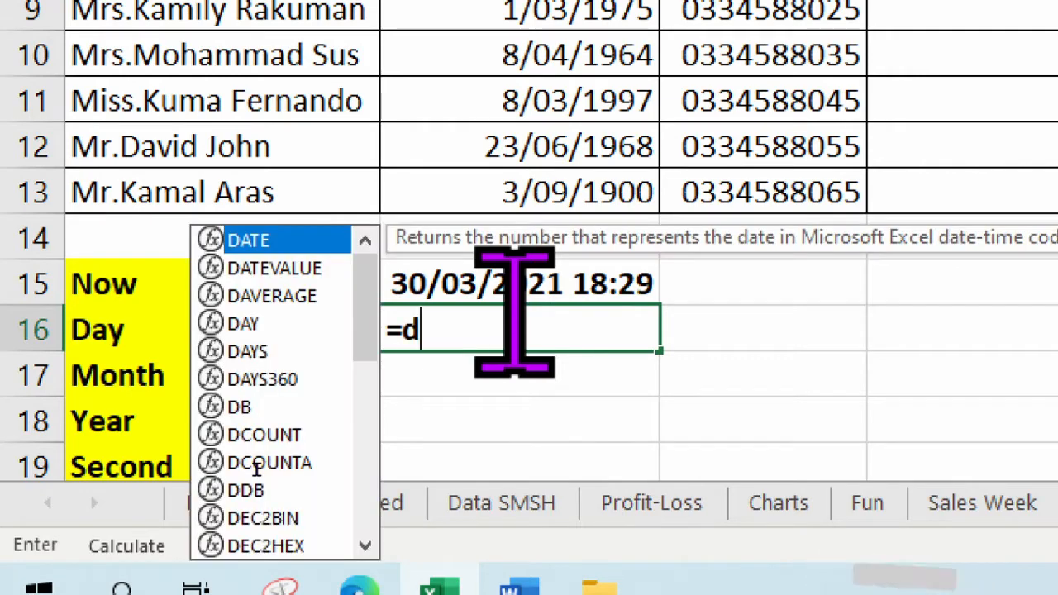
pyautogui.write('ay(')
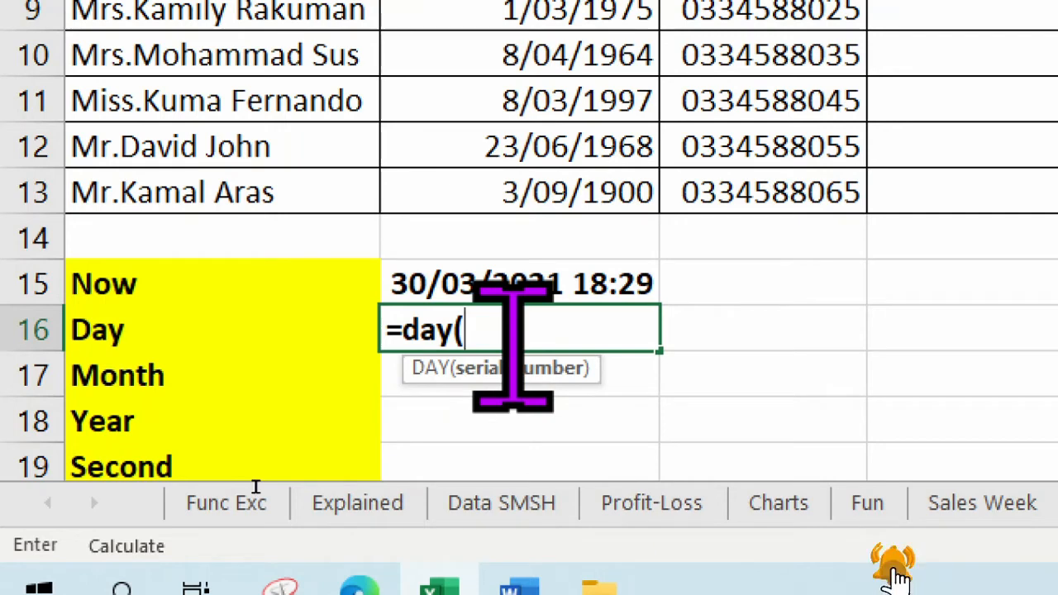
pyautogui.write('now')
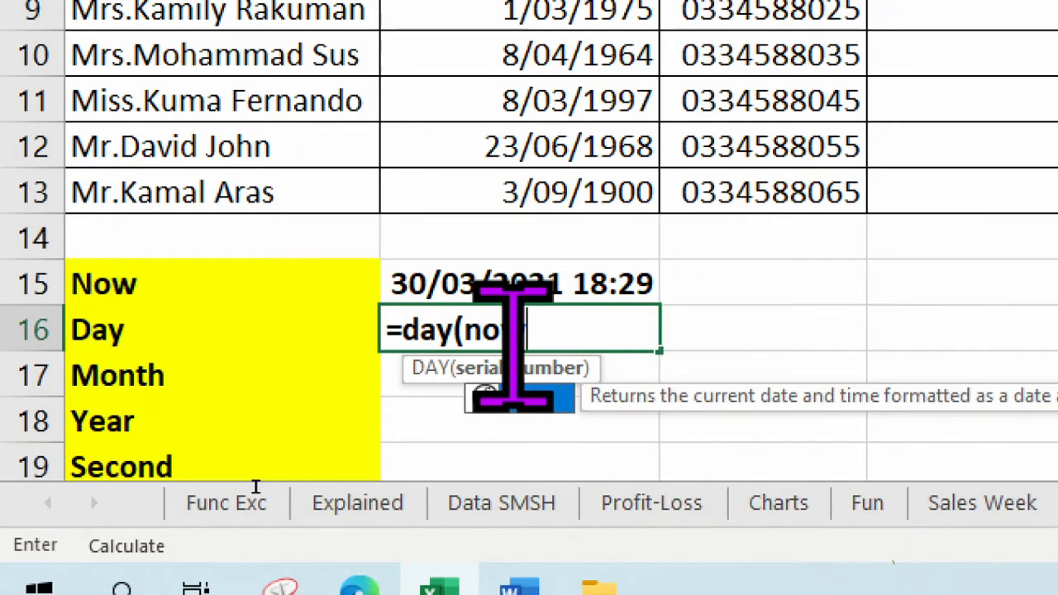
pyautogui.write('()')
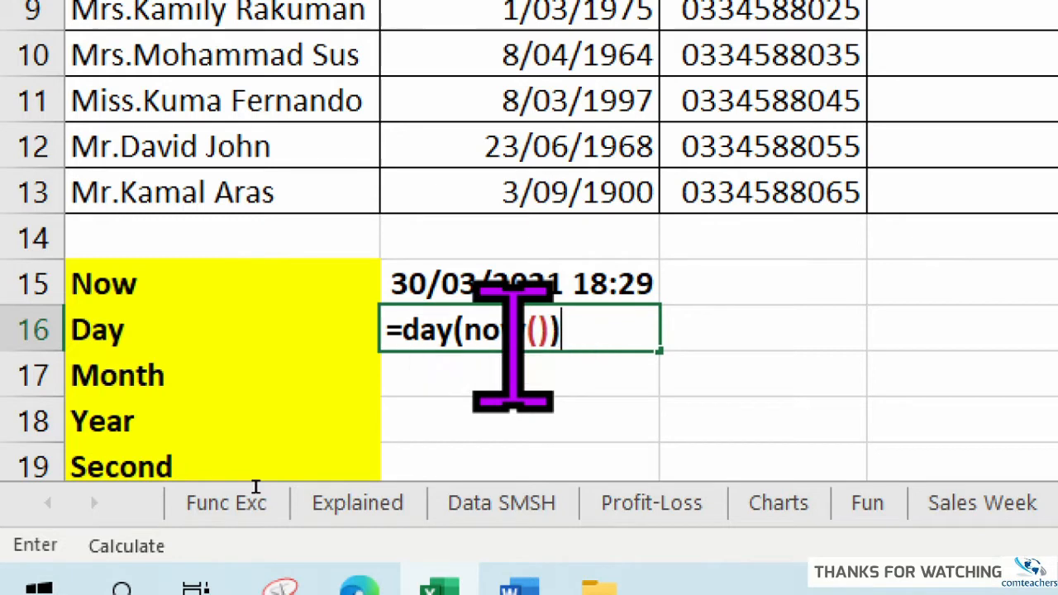
pyautogui.press('Return')
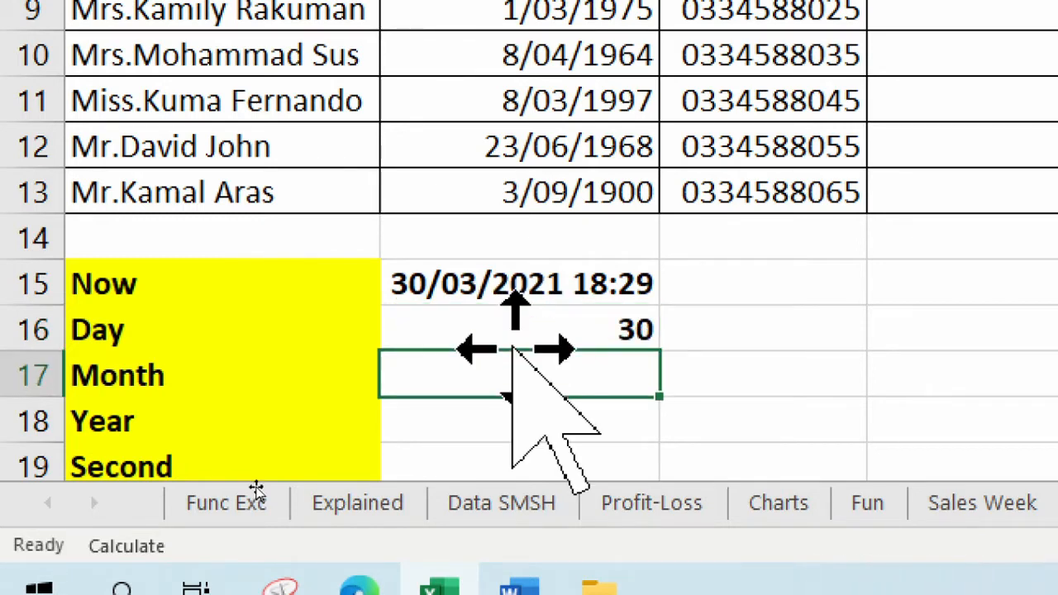
pyautogui.click(619, 331)
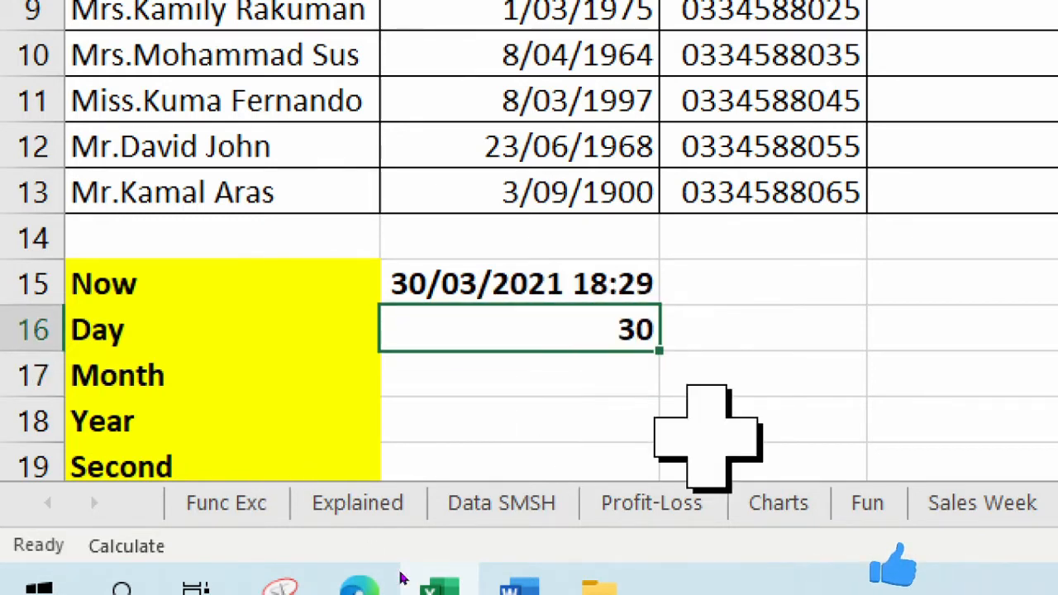
# Enter =month(now()) in cell B17 beside the Month label to return the current month.
pyautogui.click(557, 385)
pyautogui.write('=')
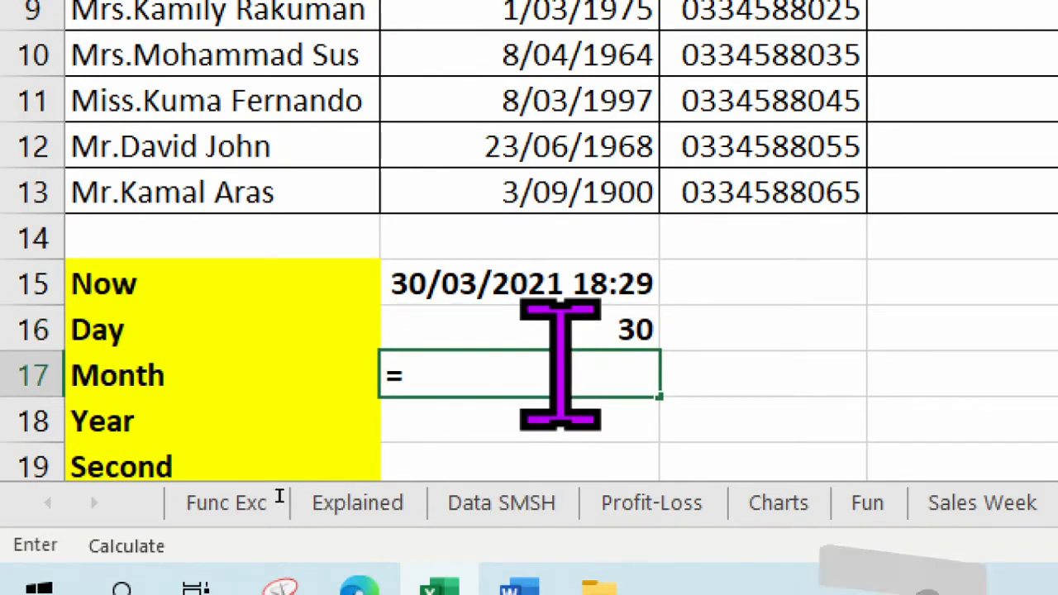
pyautogui.write('month')
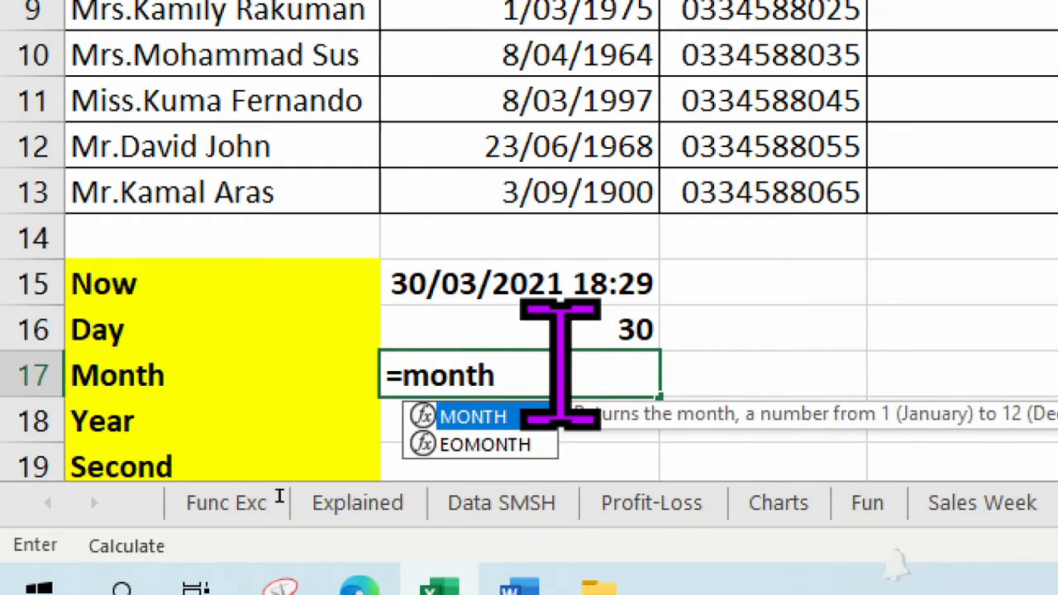
pyautogui.write('(')
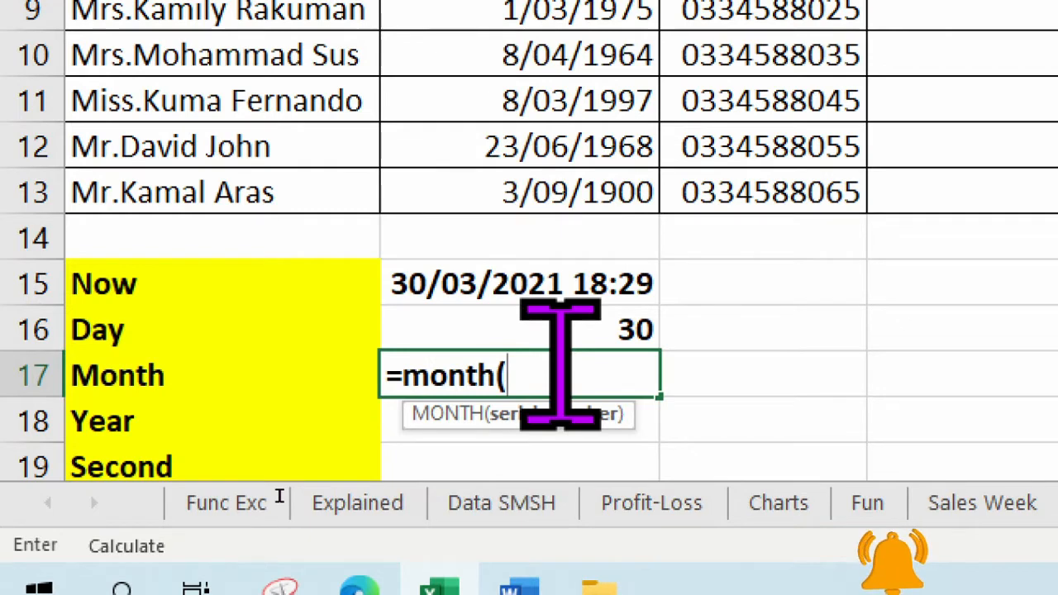
pyautogui.write('now')
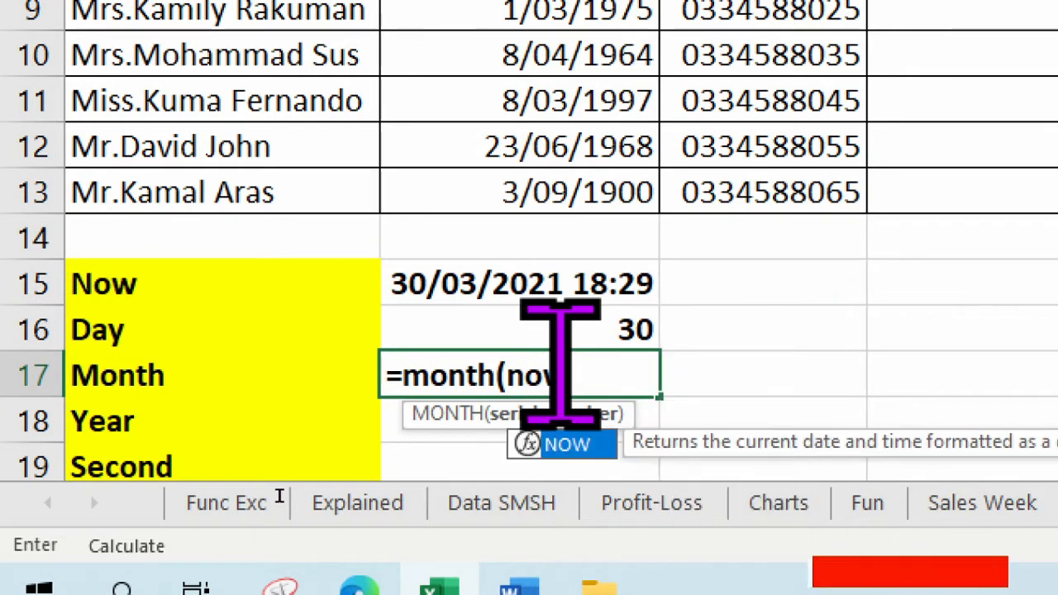
pyautogui.write('()')
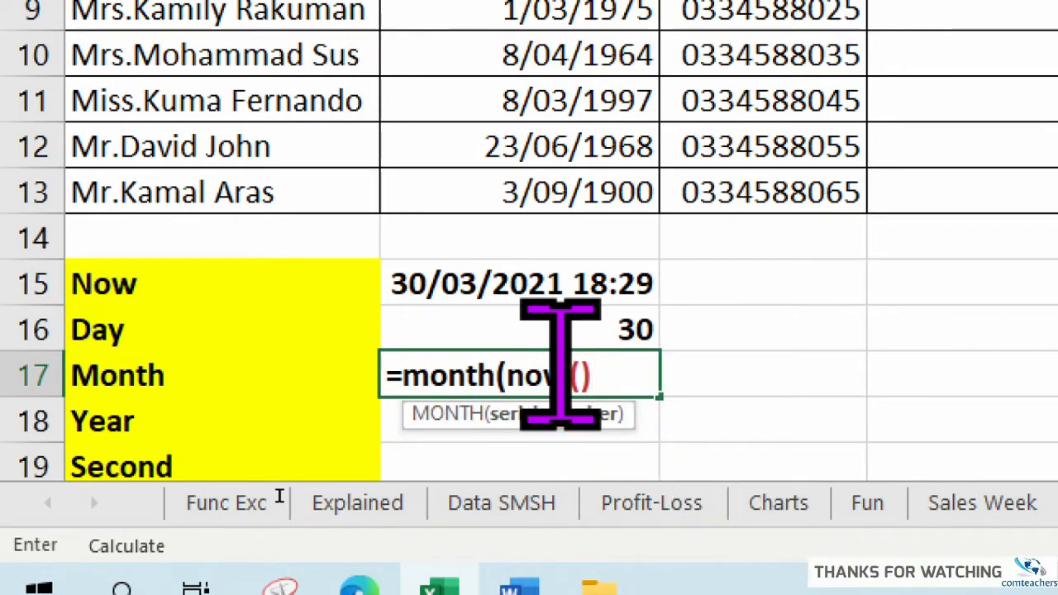
pyautogui.write(')')
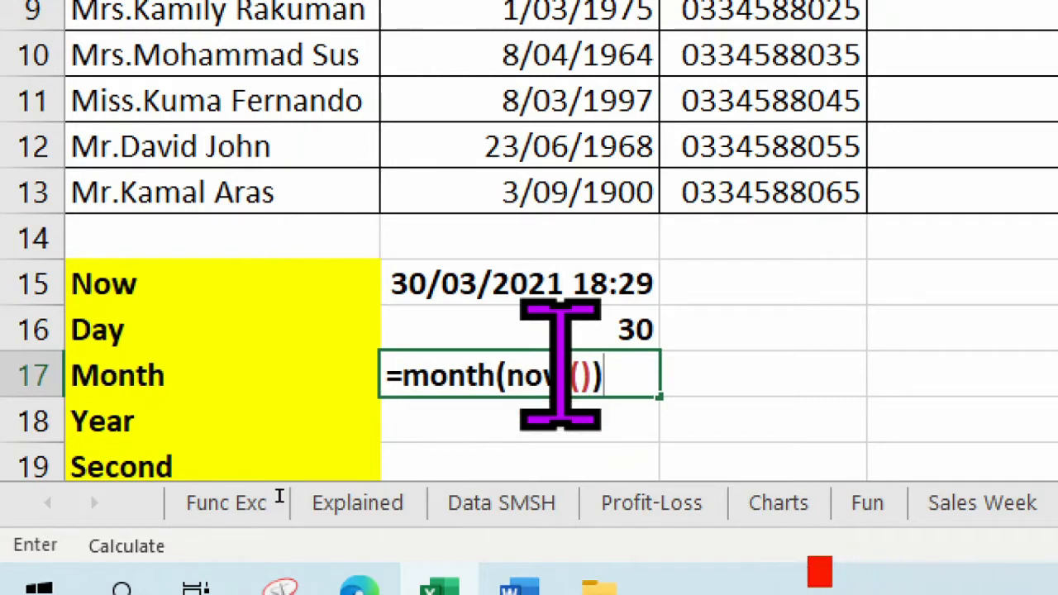
pyautogui.press('Return')
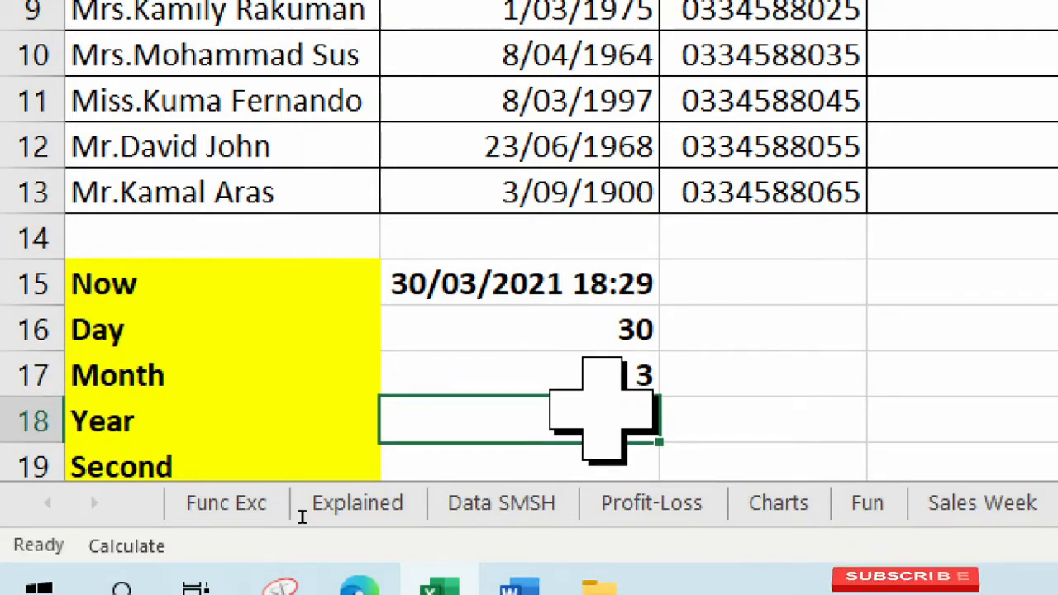
# Enter =year(B15) in cell B18 beside the Year label, referencing the current date and time cell.
pyautogui.write('=ye')
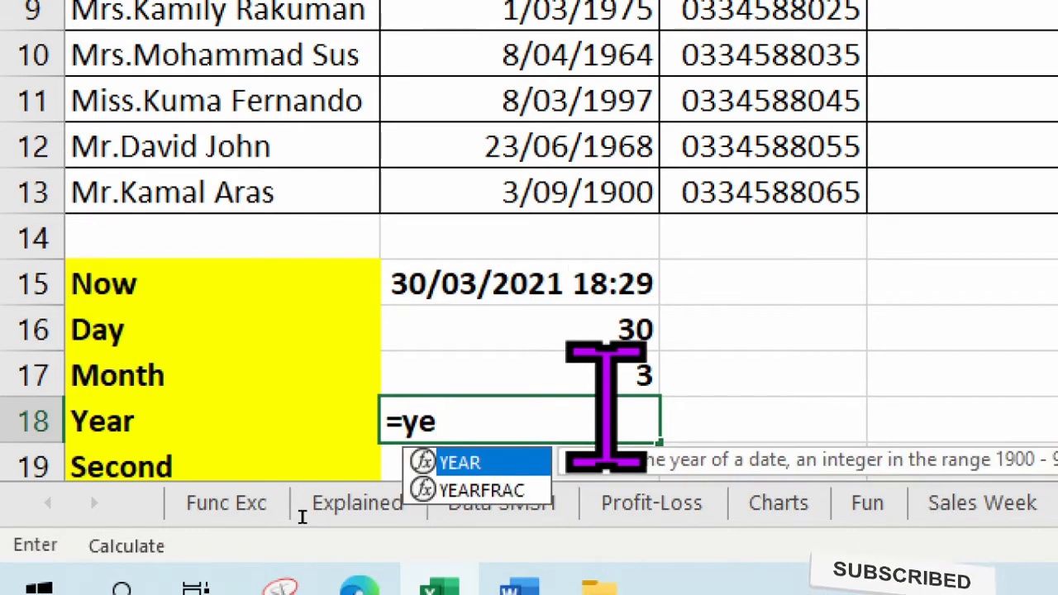
pyautogui.write('ar')
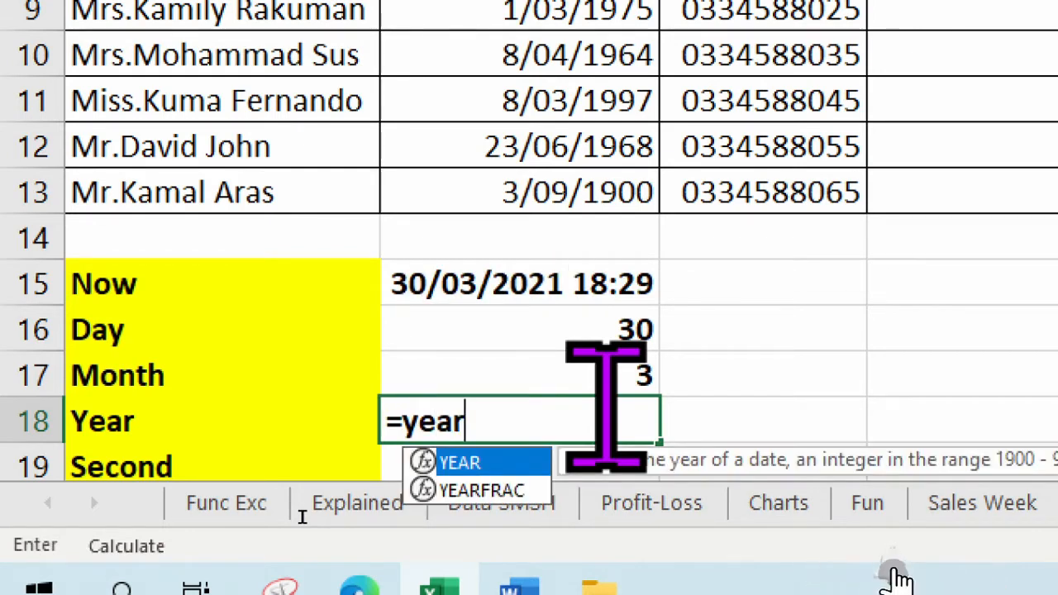
pyautogui.write('(')
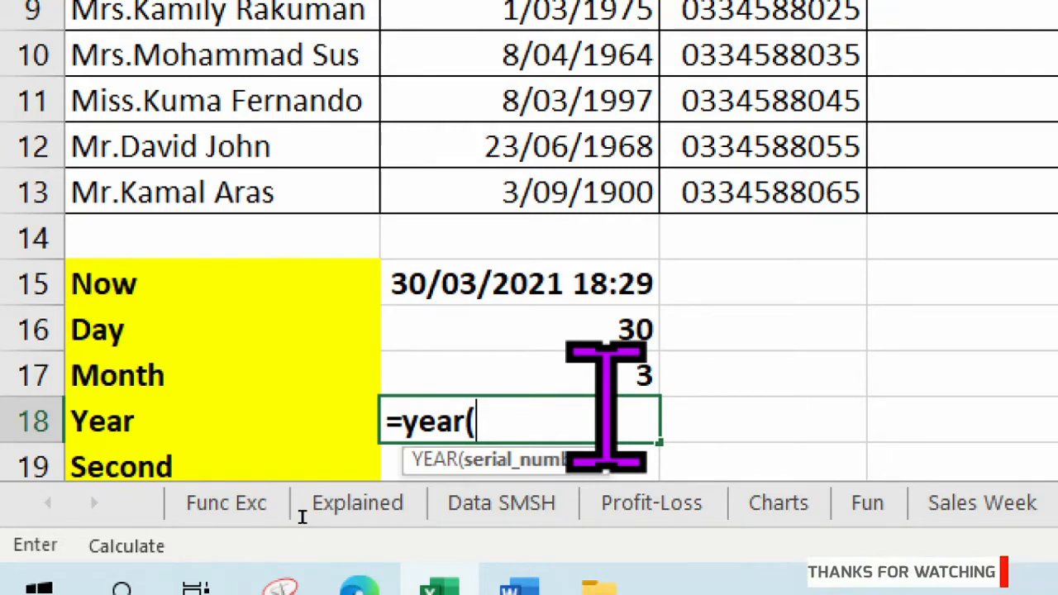
pyautogui.write('no')
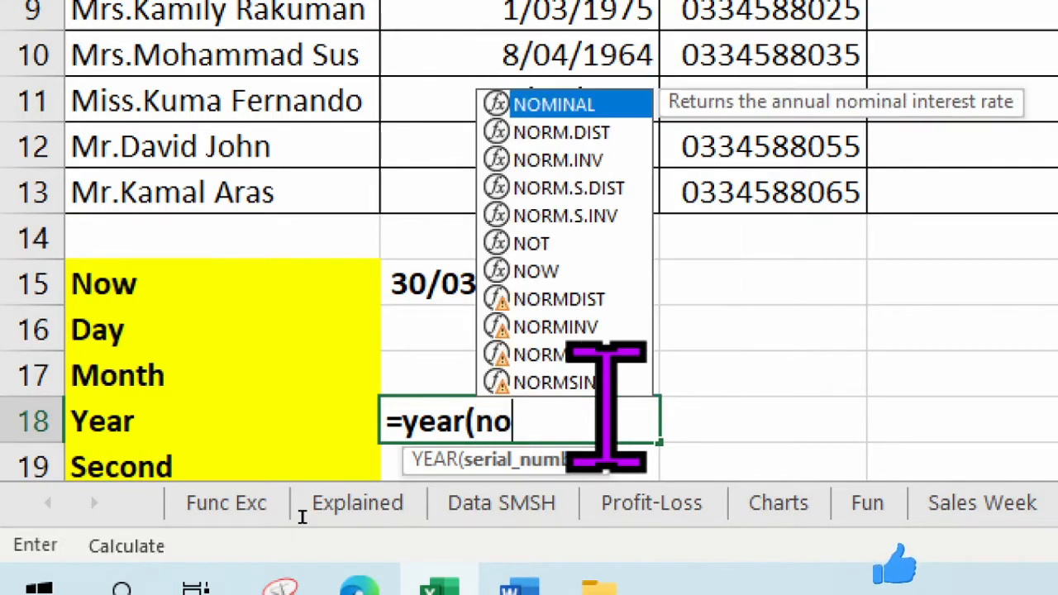
pyautogui.press('BackSpace')
pyautogui.press('BackSpace')
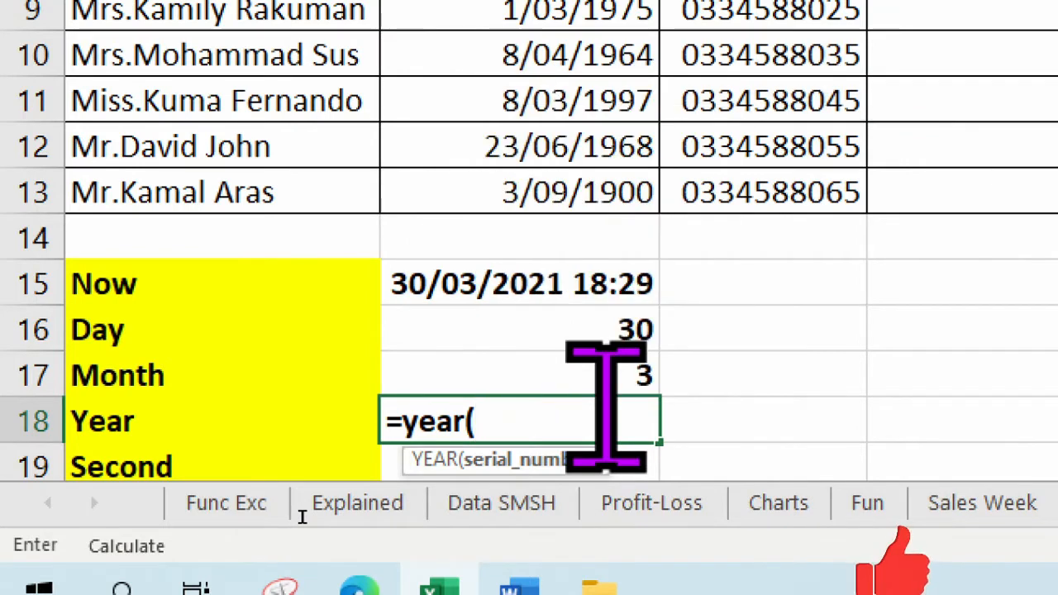
pyautogui.click(570, 285)
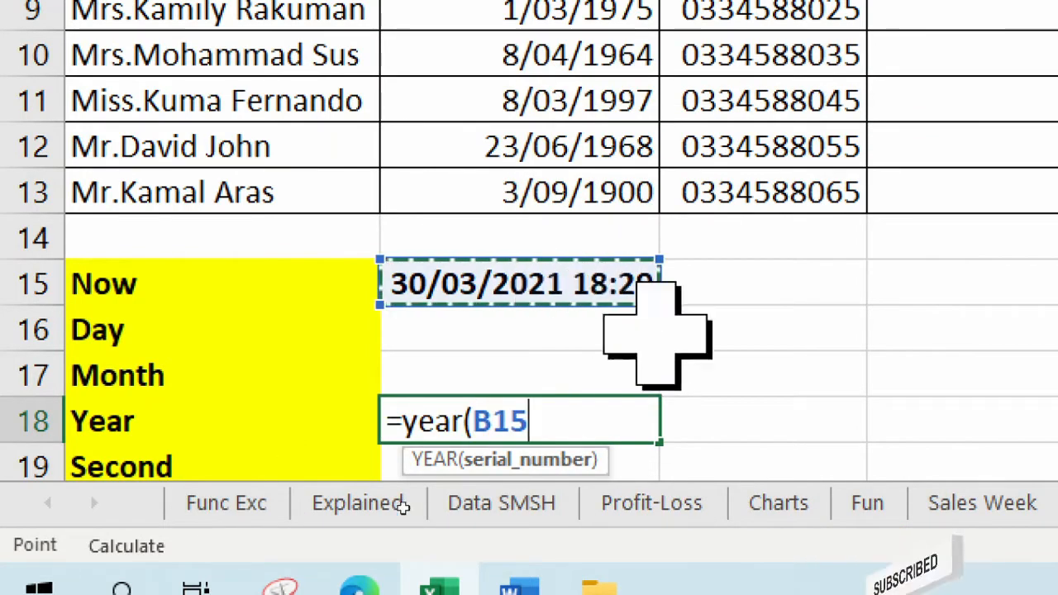
pyautogui.write(')')
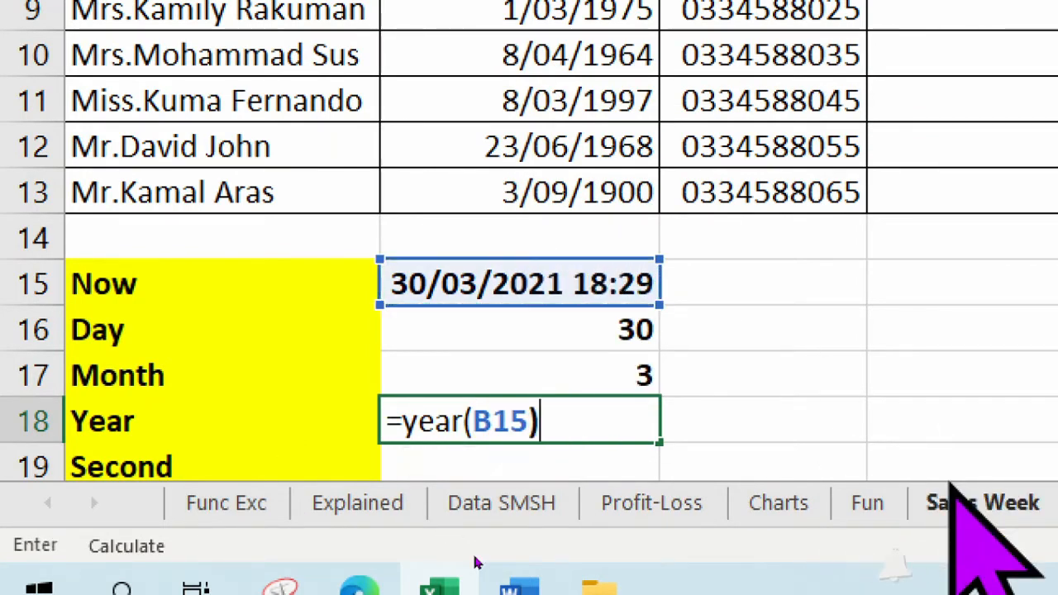
pyautogui.press('Return')
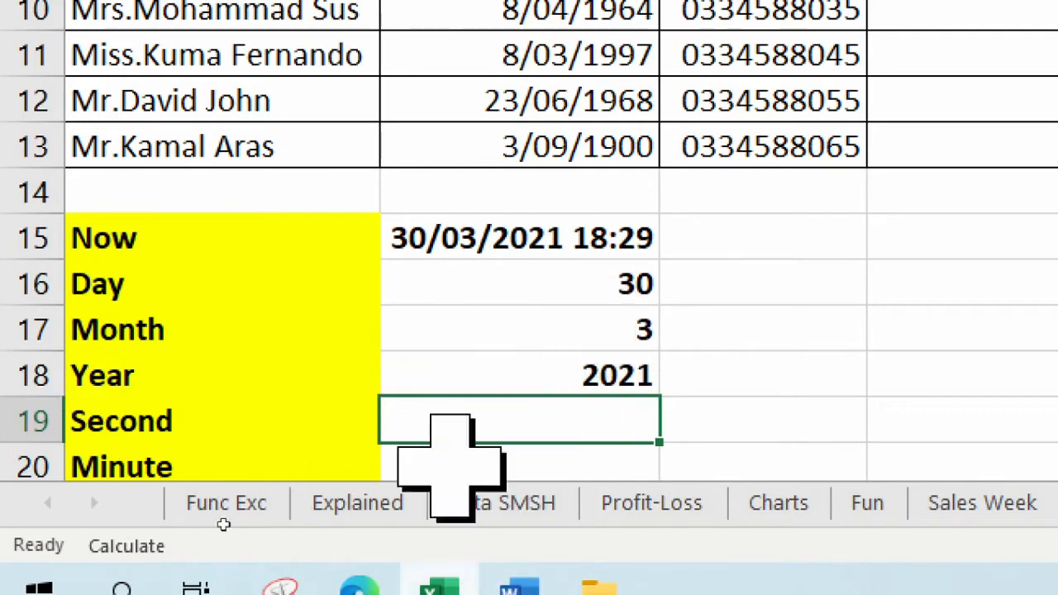
# Enter =SECOND(B15) in cell B19 beside the Second label, referencing the current date and time cell.
pyautogui.scroll(-2, 224, 482)
pyautogui.scroll(1, 333, 376)
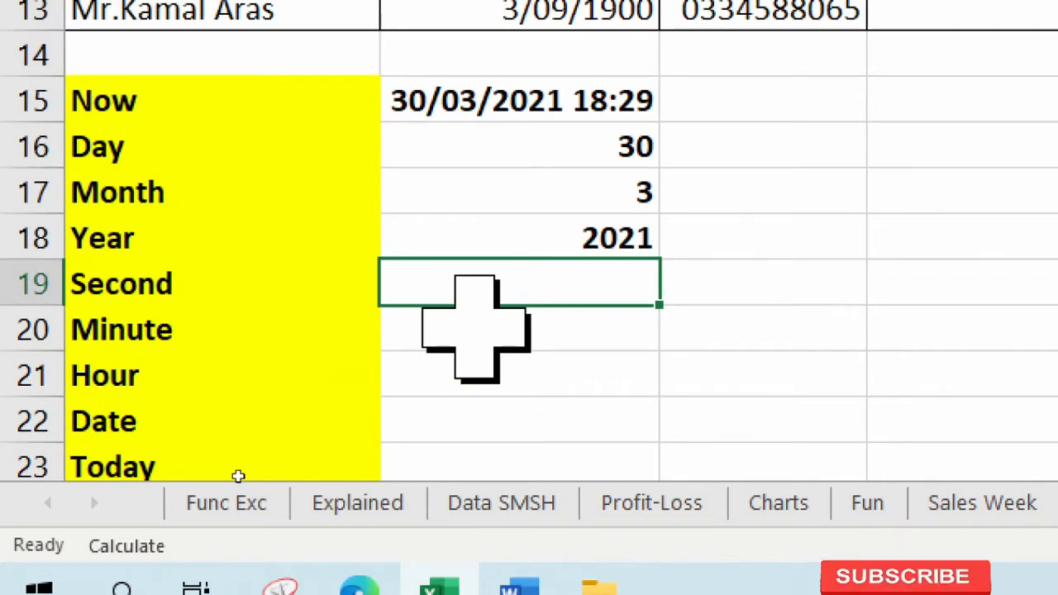
pyautogui.write('=seco')
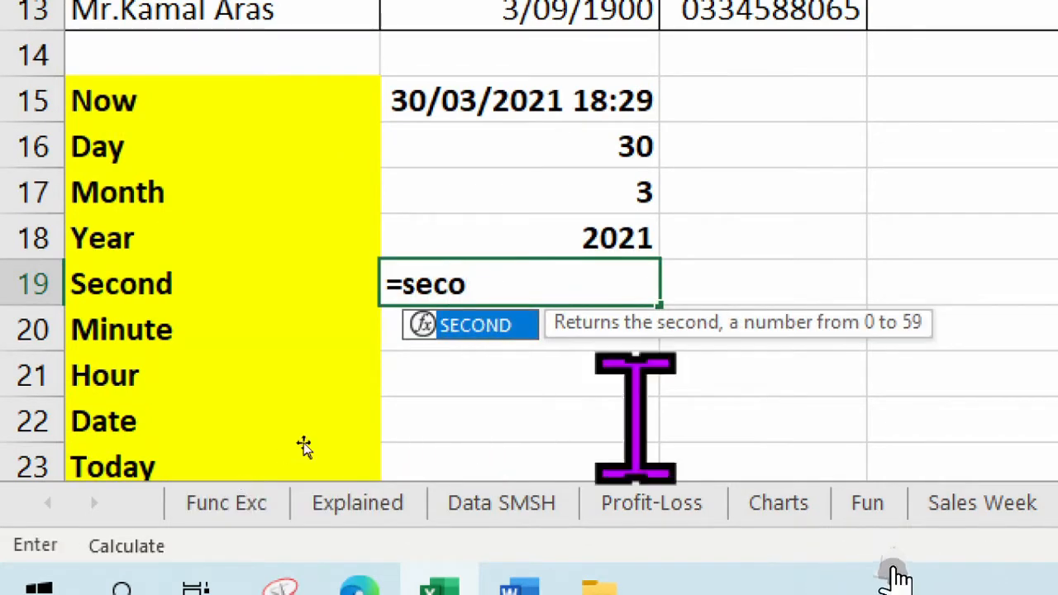
pyautogui.write('(')
pyautogui.press('Tab')
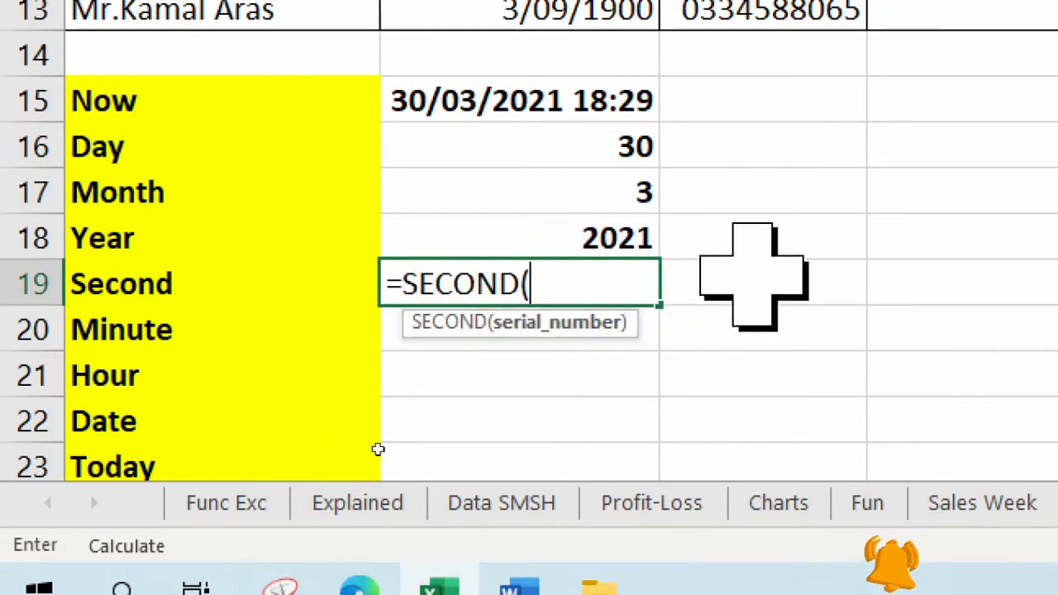
pyautogui.click(595, 112)
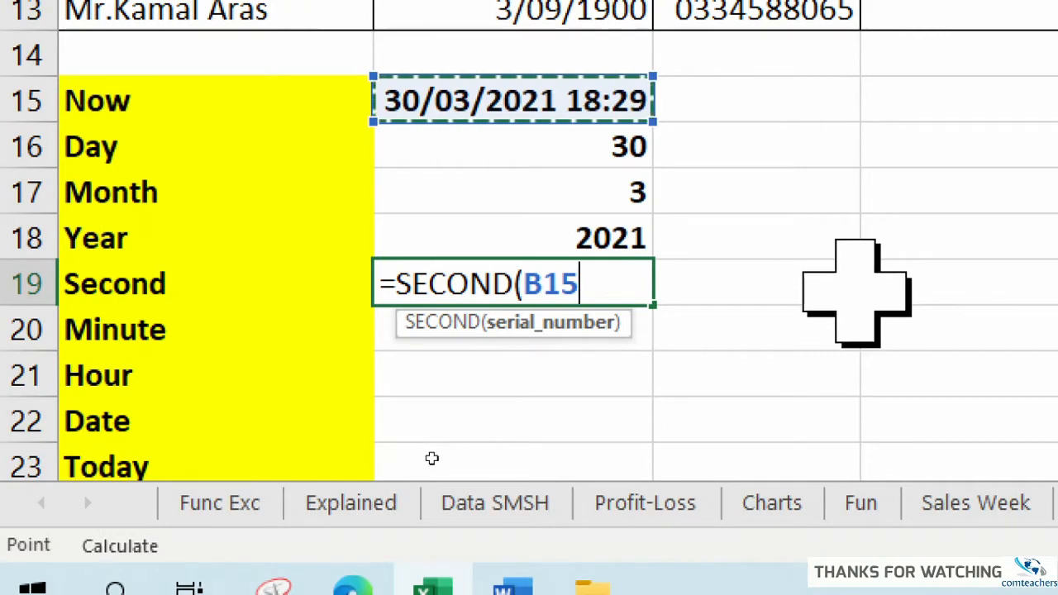
pyautogui.write(')')
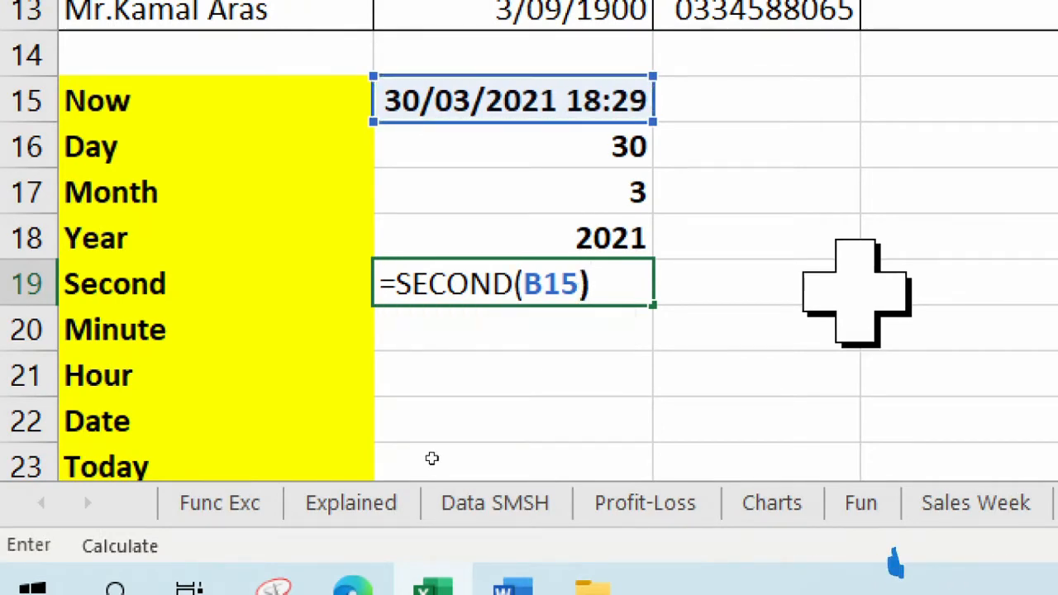
pyautogui.press('Return')
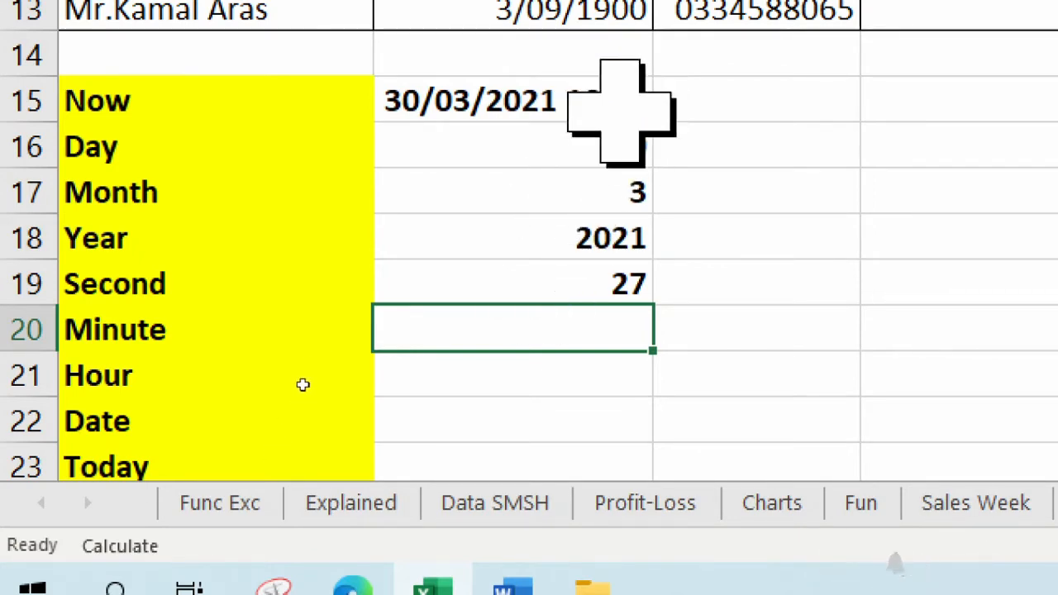
# Review the SECOND formula in cell B19 and the date and time cell B15 it references, keeping the formula as is.
pyautogui.doubleClick(556, 284)
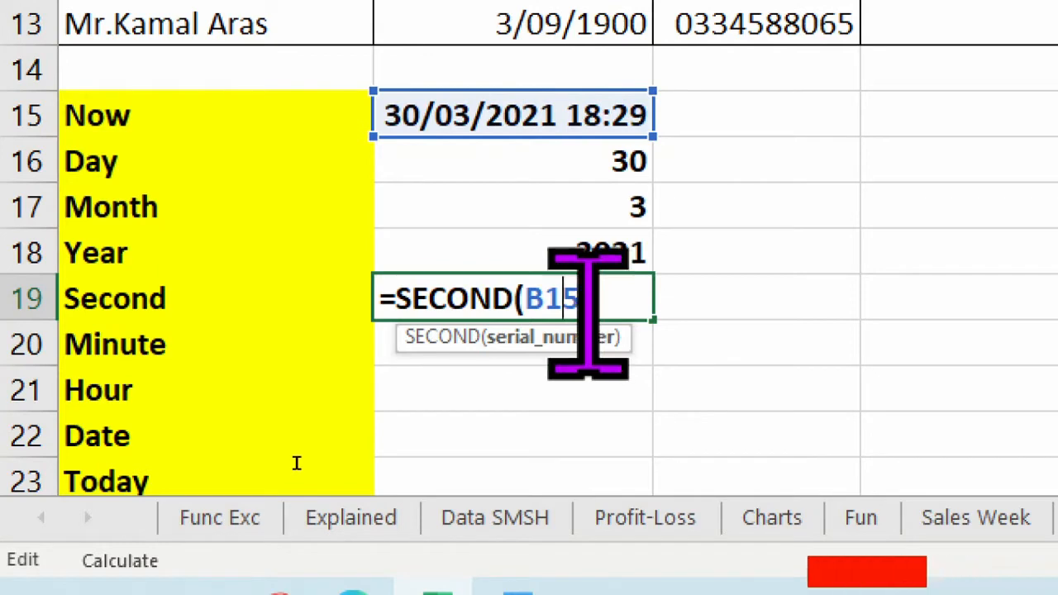
pyautogui.press('Right')
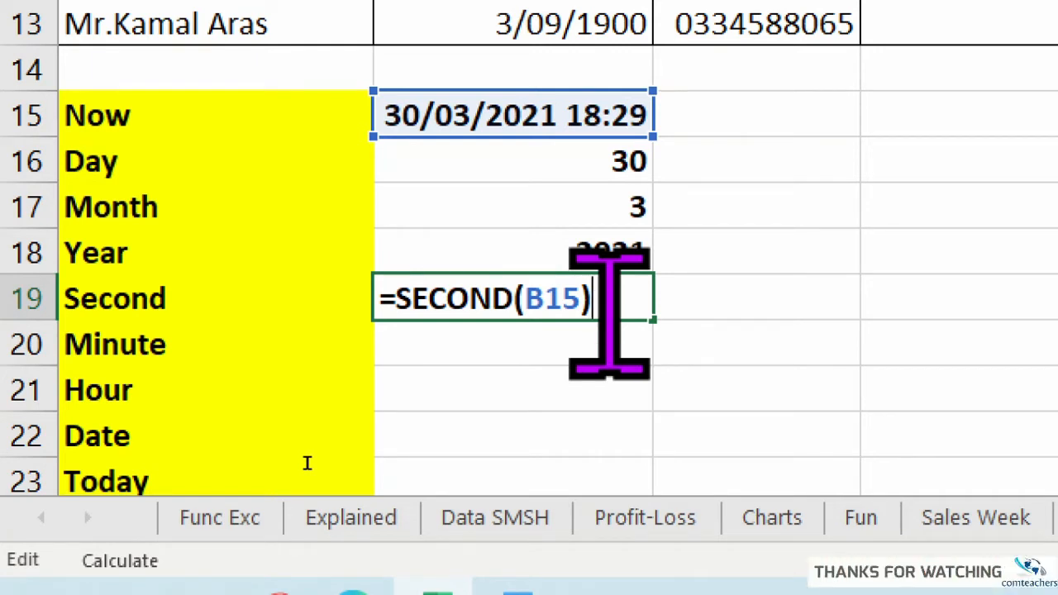
pyautogui.press('Return')
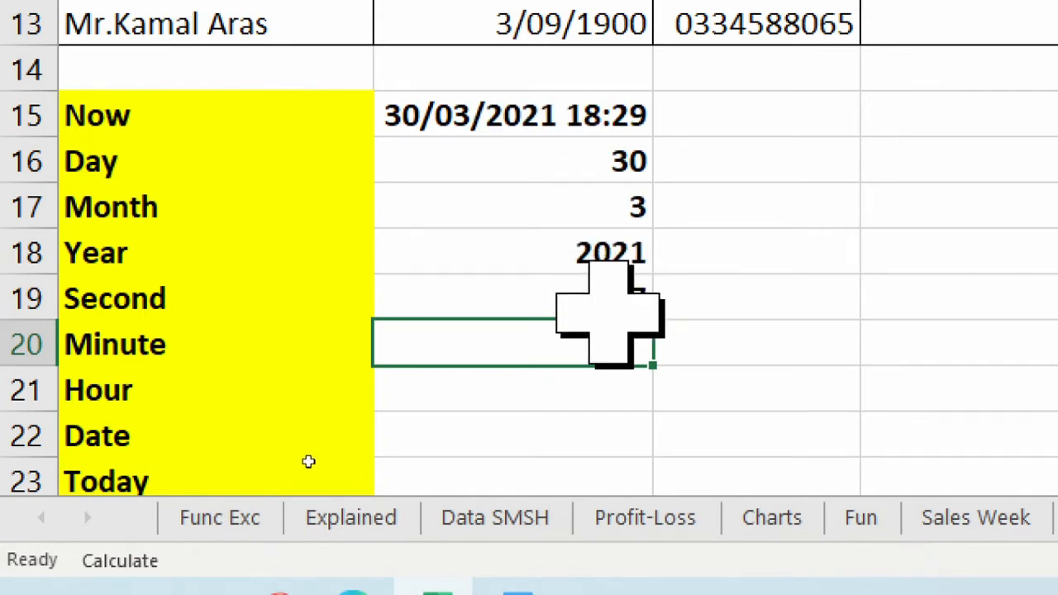
pyautogui.press('Up')
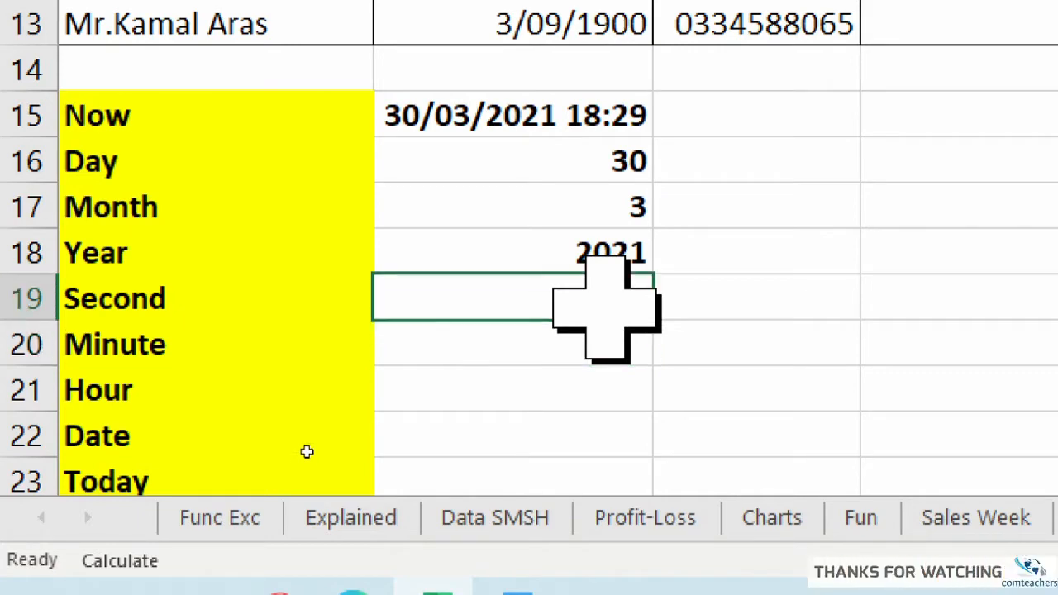
pyautogui.click(618, 105)
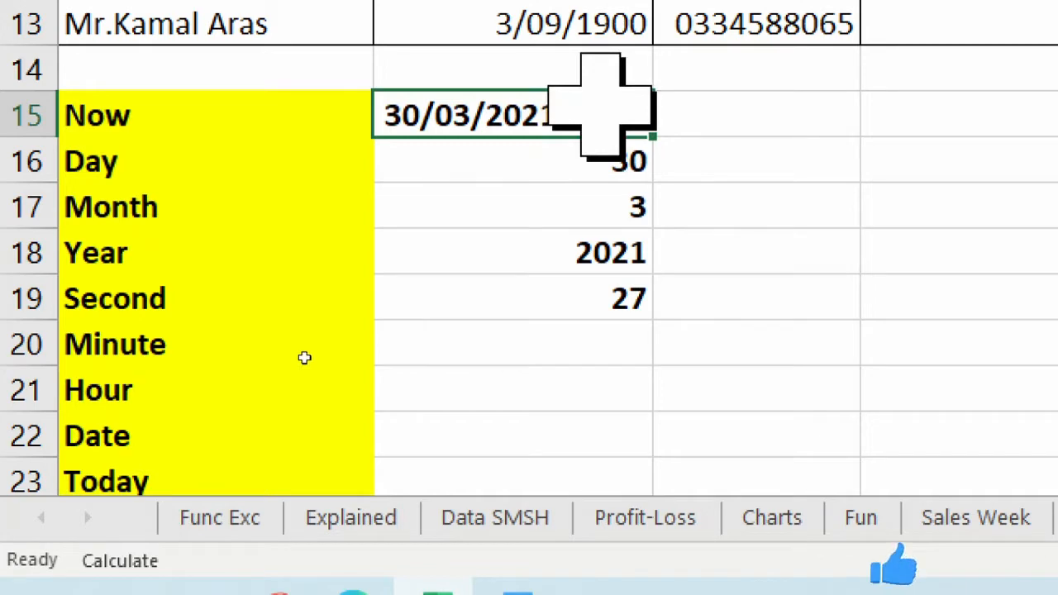
# Enter =MINUTE(now()) in cell B20 beside the Minute label to return the current minute.
pyautogui.click(610, 357)
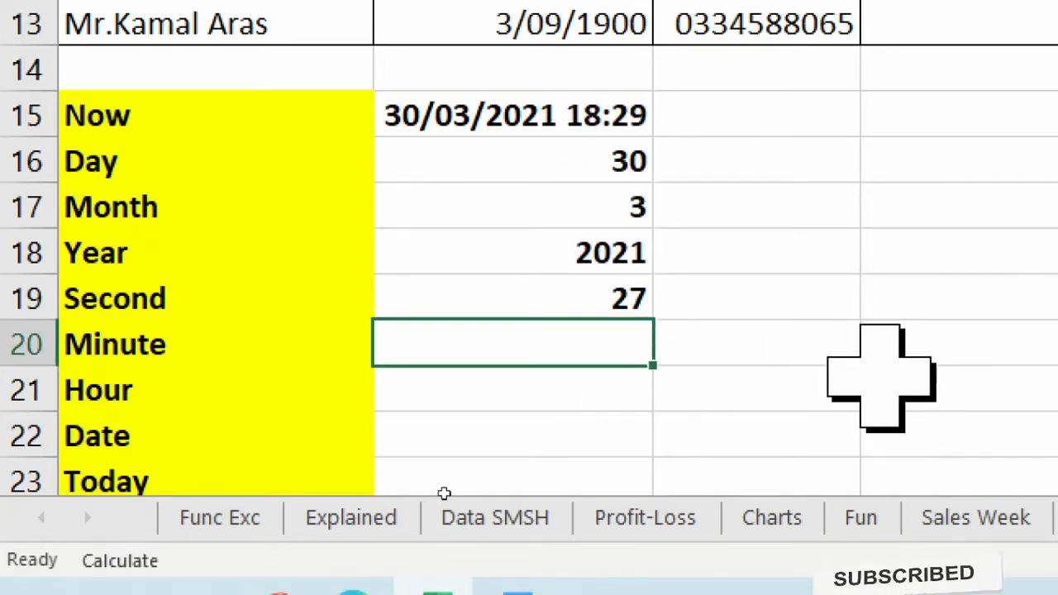
pyautogui.write('=mi')
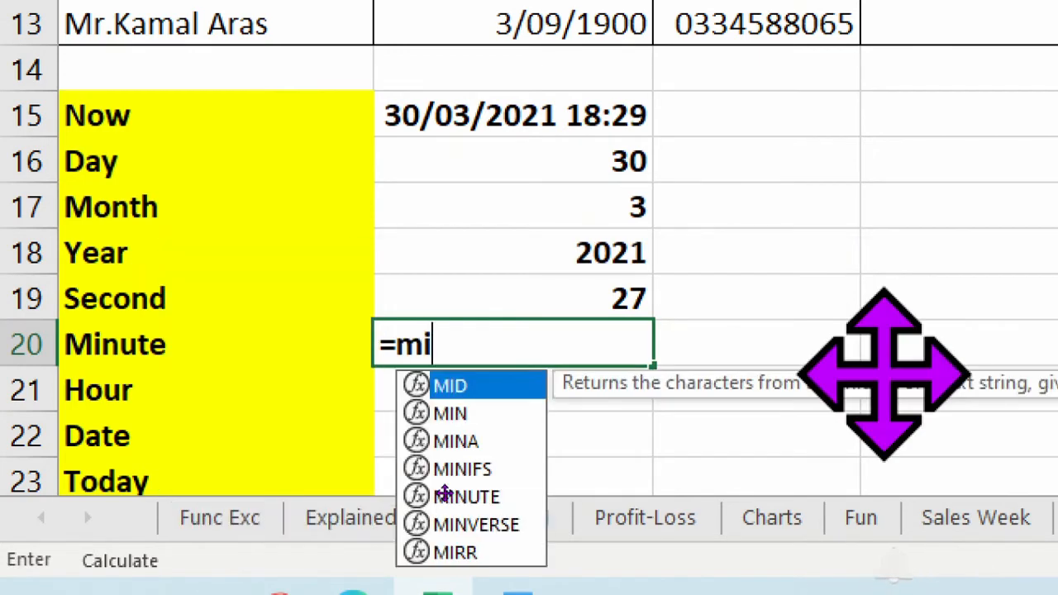
pyautogui.write('n')
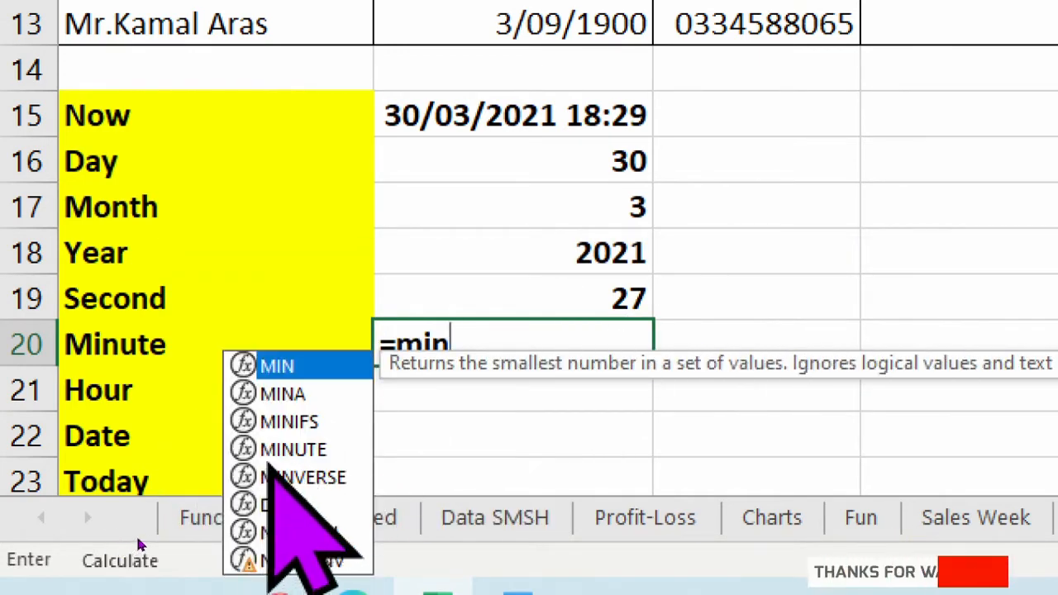
pyautogui.press('Down')
pyautogui.press('Down')
pyautogui.press('Down')
pyautogui.press('Tab')
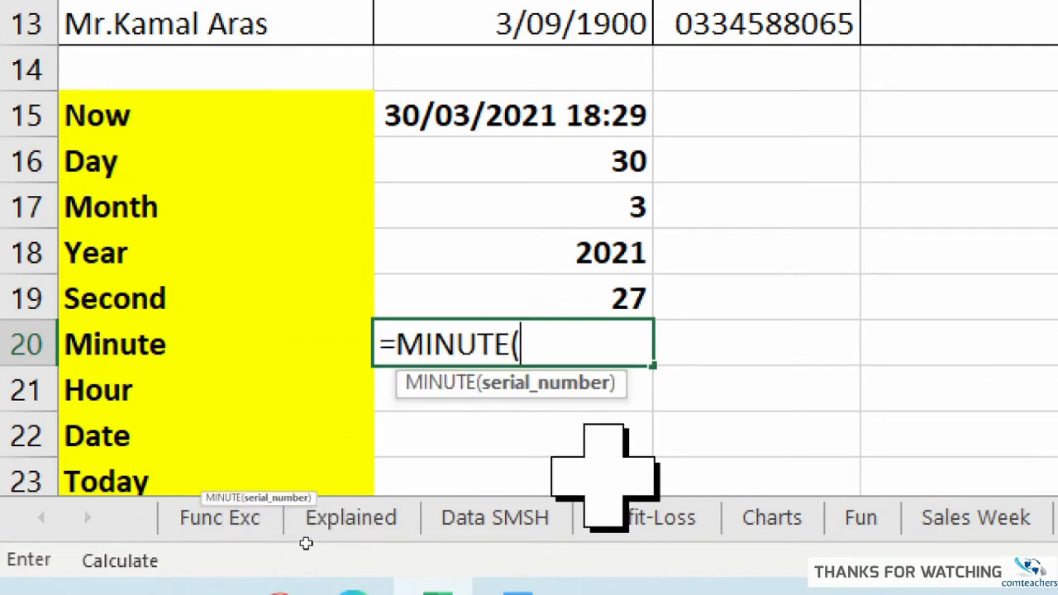
pyautogui.write('now(')
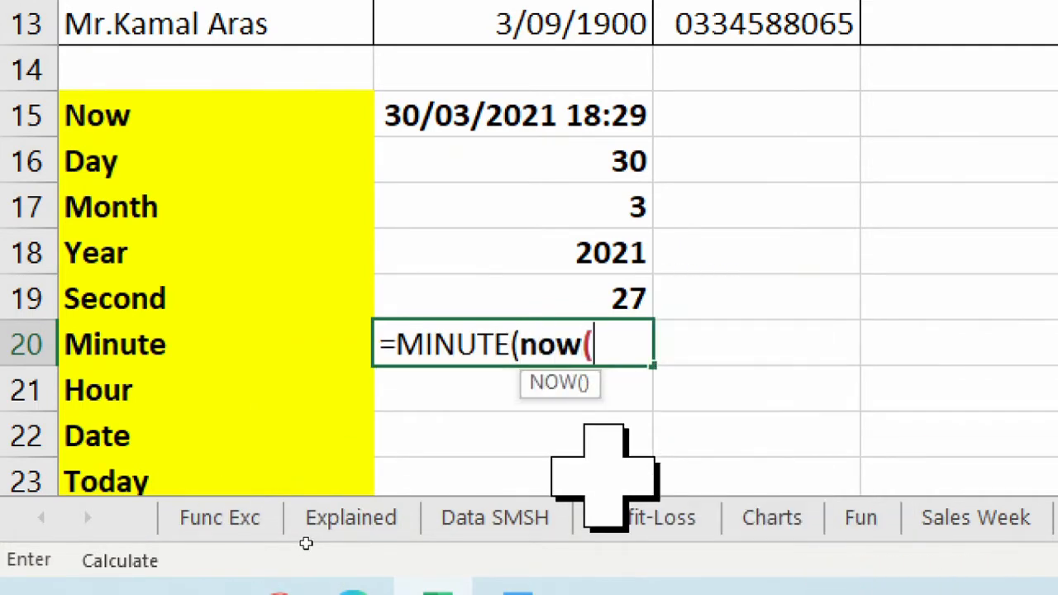
pyautogui.write('))')
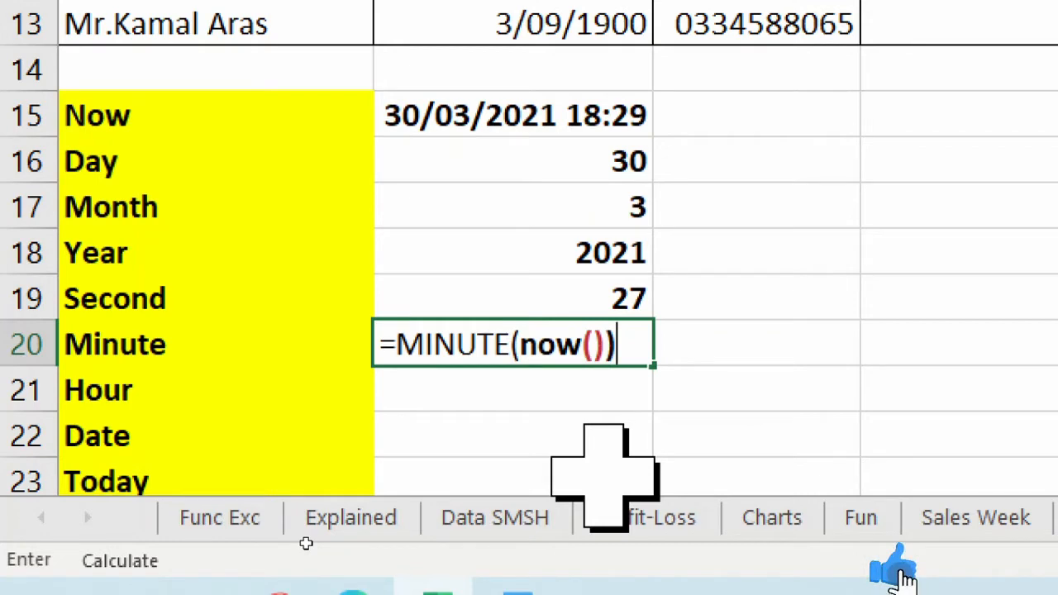
pyautogui.press('Return')
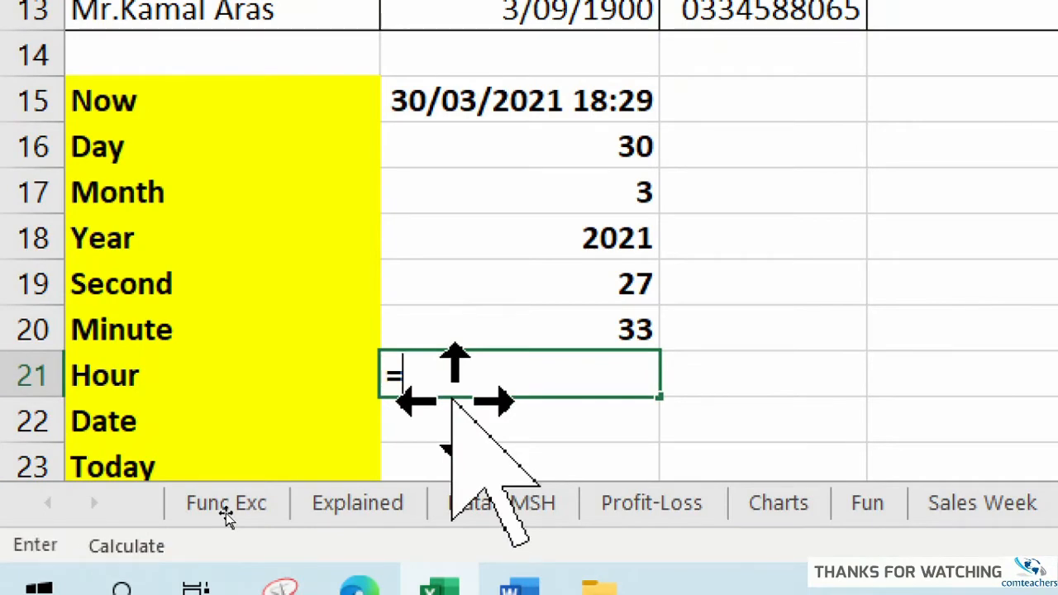
# Enter =HOUR(now()) in cell B21 beside the Hour label to return the current hour.
pyautogui.write('hou')
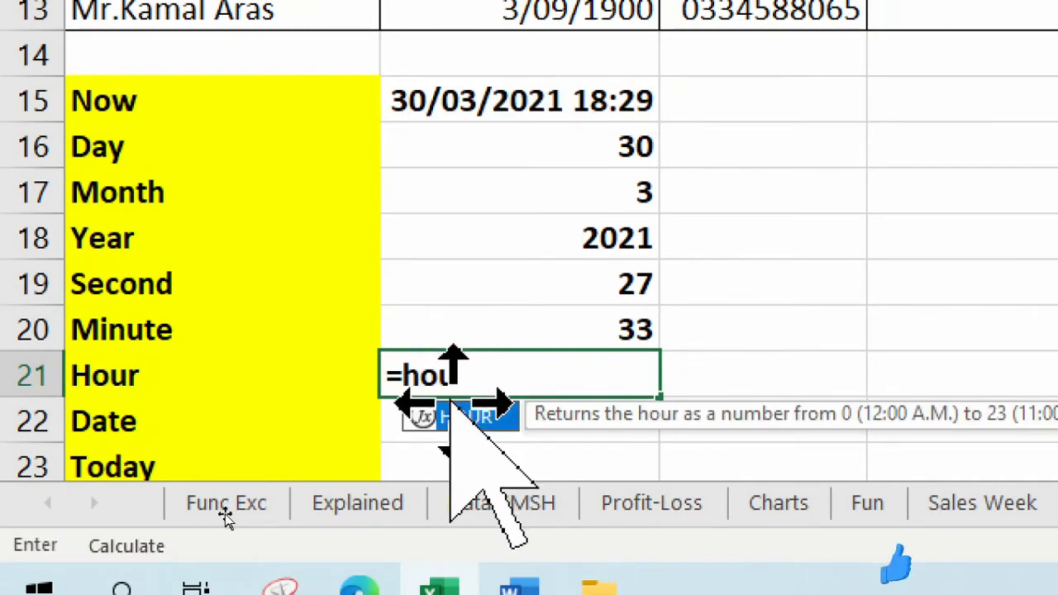
pyautogui.press('Tab')
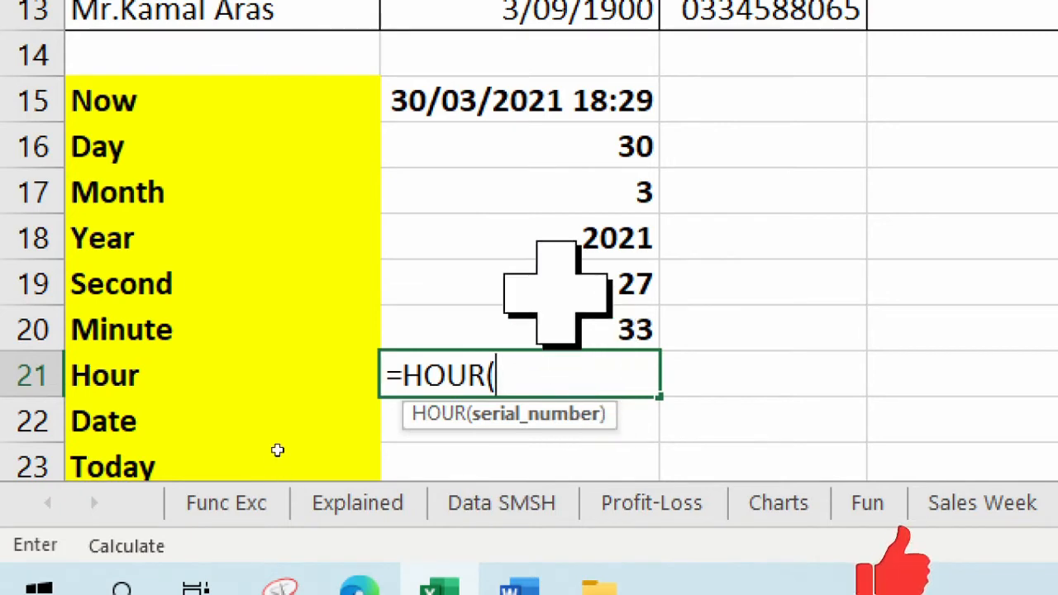
pyautogui.write('now')
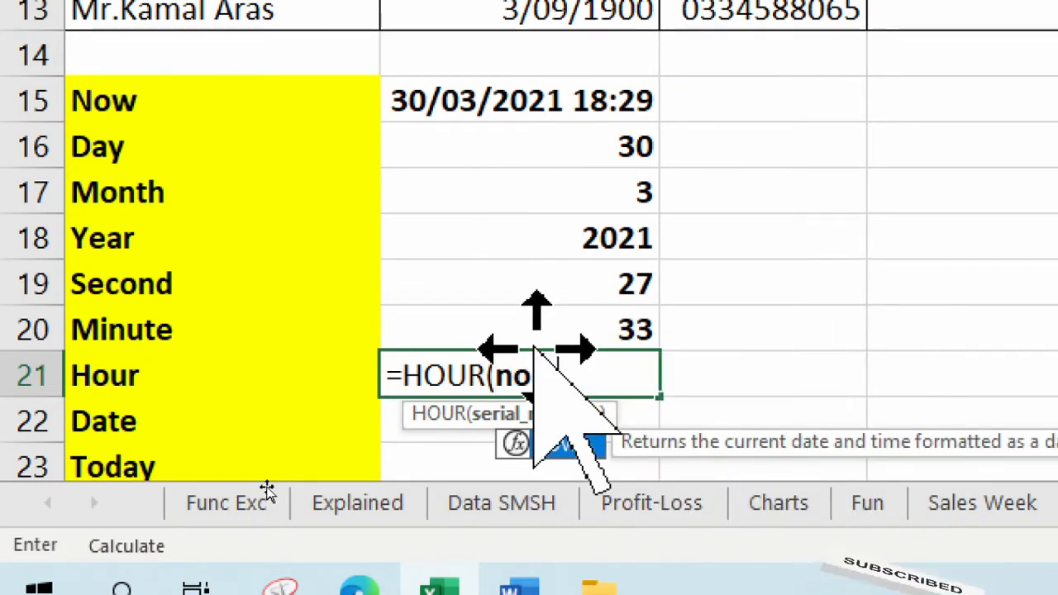
pyautogui.press('Tab')
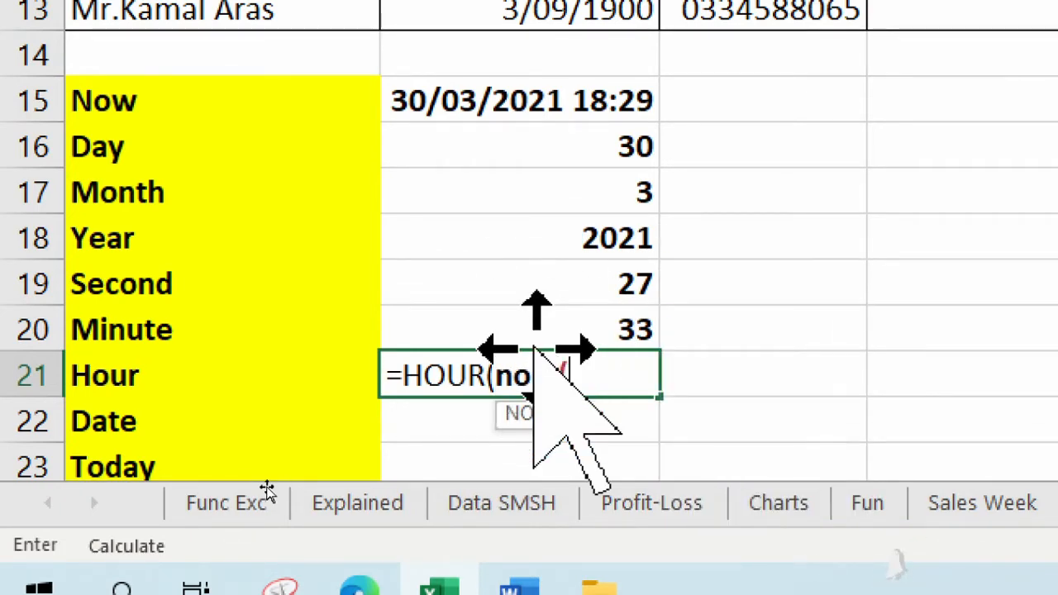
pyautogui.write(')')
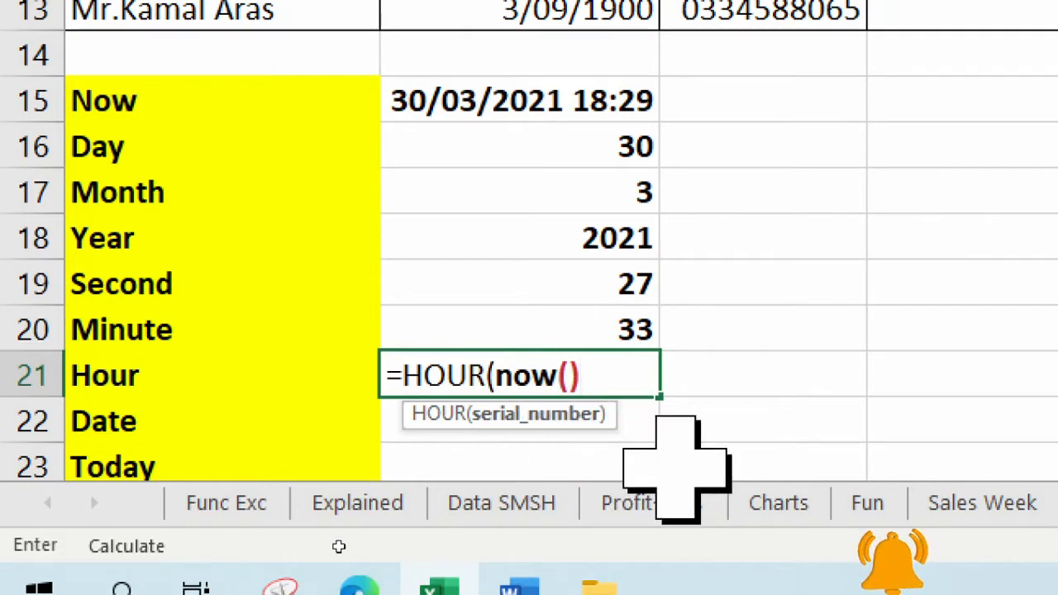
pyautogui.write(')')
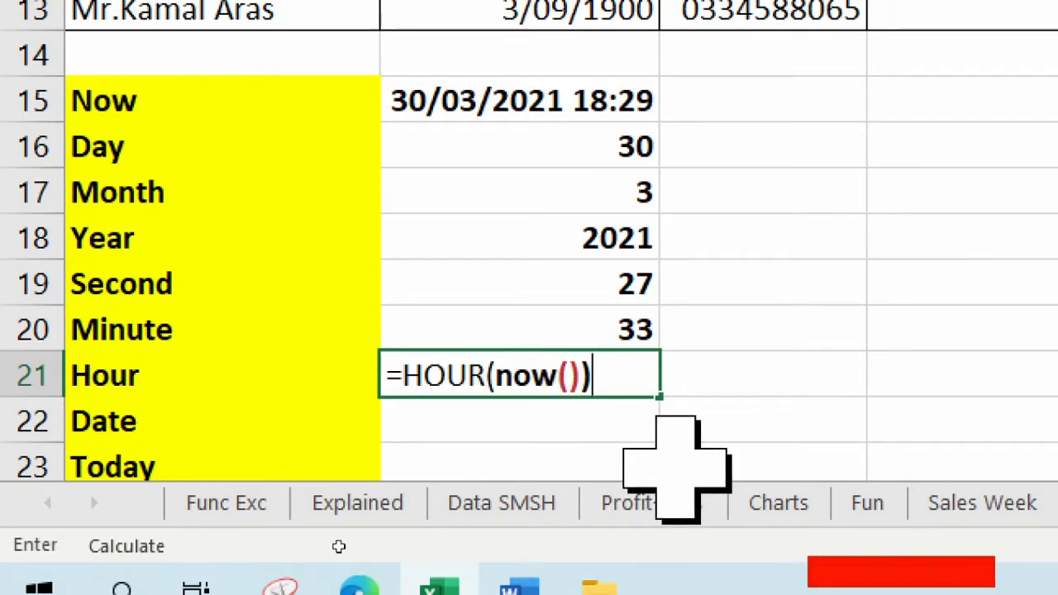
pyautogui.press('Return')
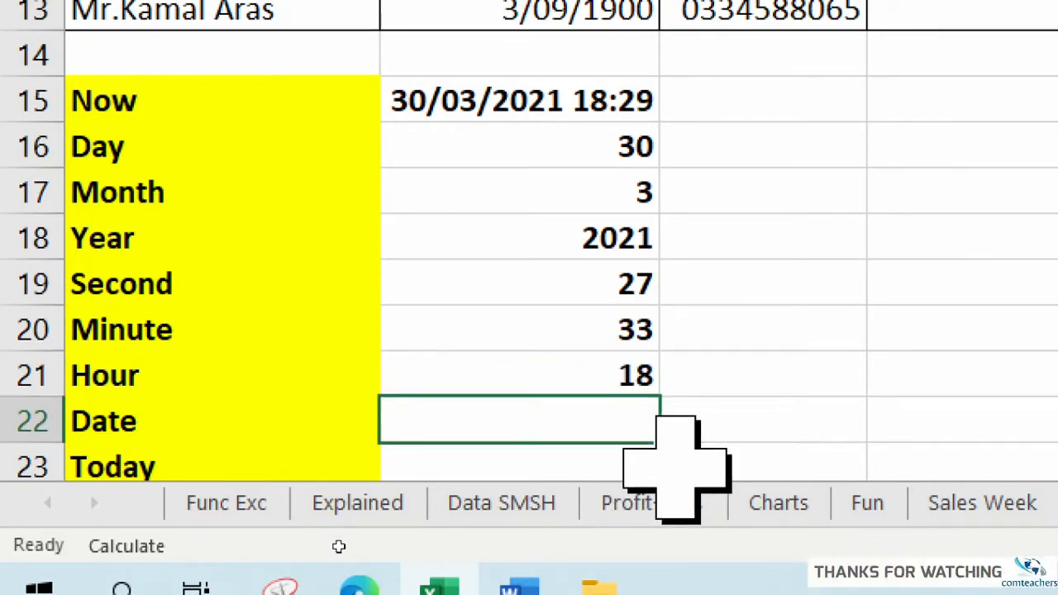
# Compare the Hour result in cell B21 with the system clock, and examine the dates in the DOB column of the Customer Call Registry.
pyautogui.click(612, 372)
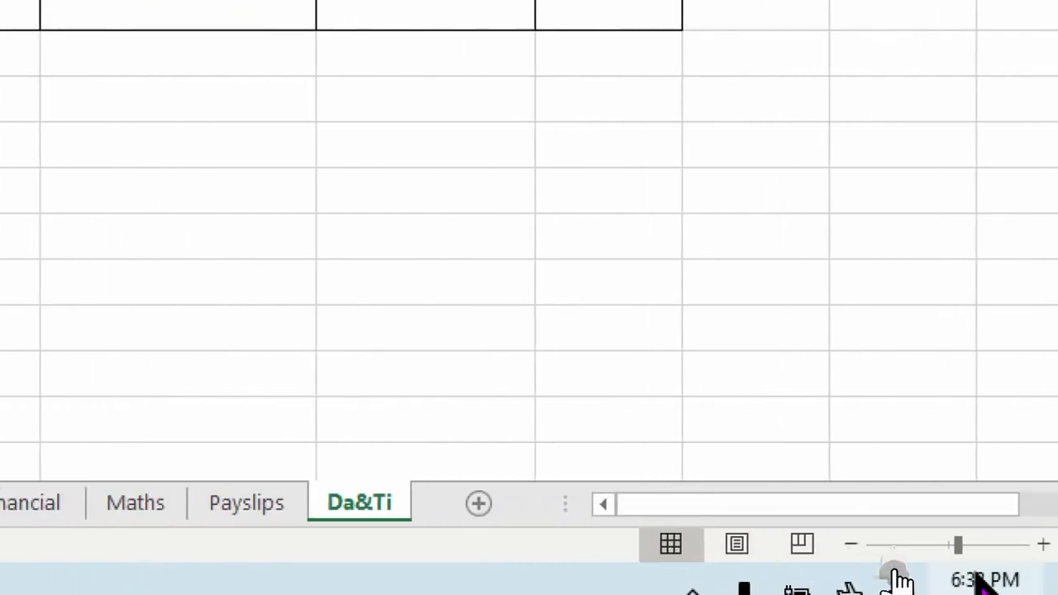
pyautogui.moveTo(963, 590)
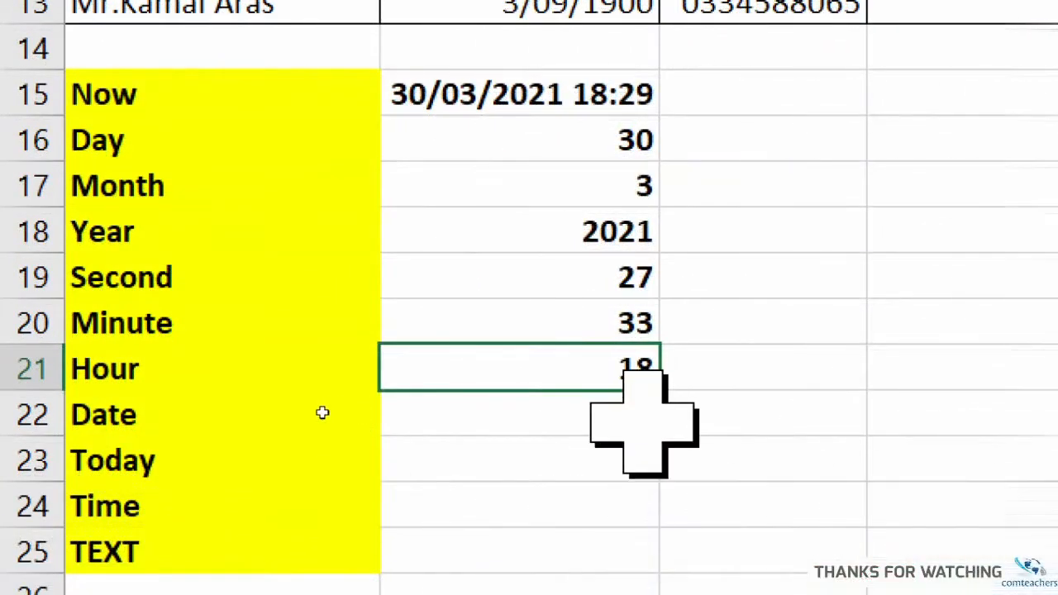
pyautogui.click(620, 418)
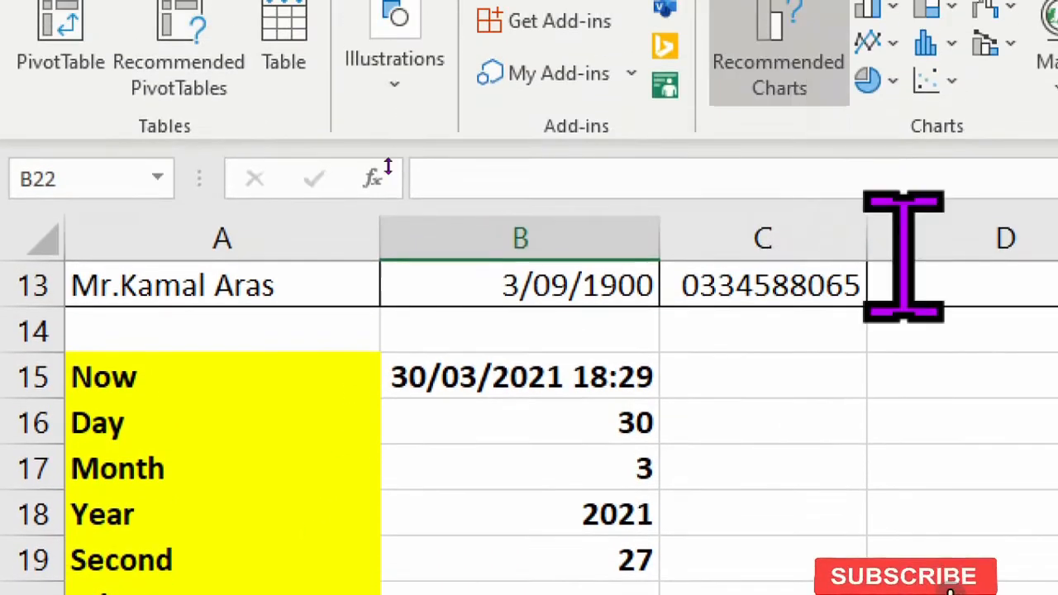
pyautogui.scroll(3, 376, 288)
pyautogui.scroll(1, 376, 287)
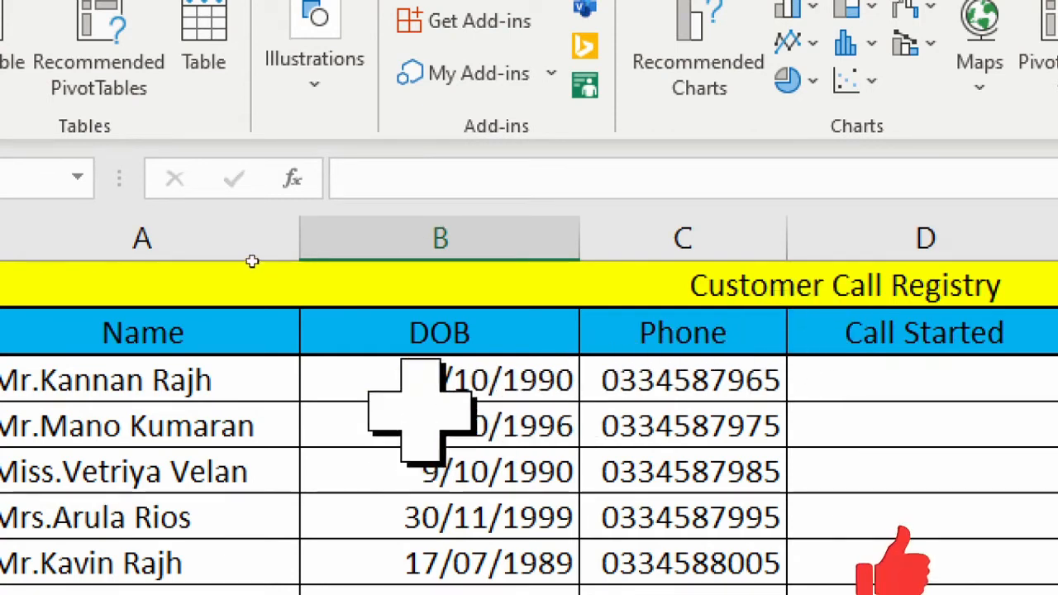
pyautogui.click(465, 339)
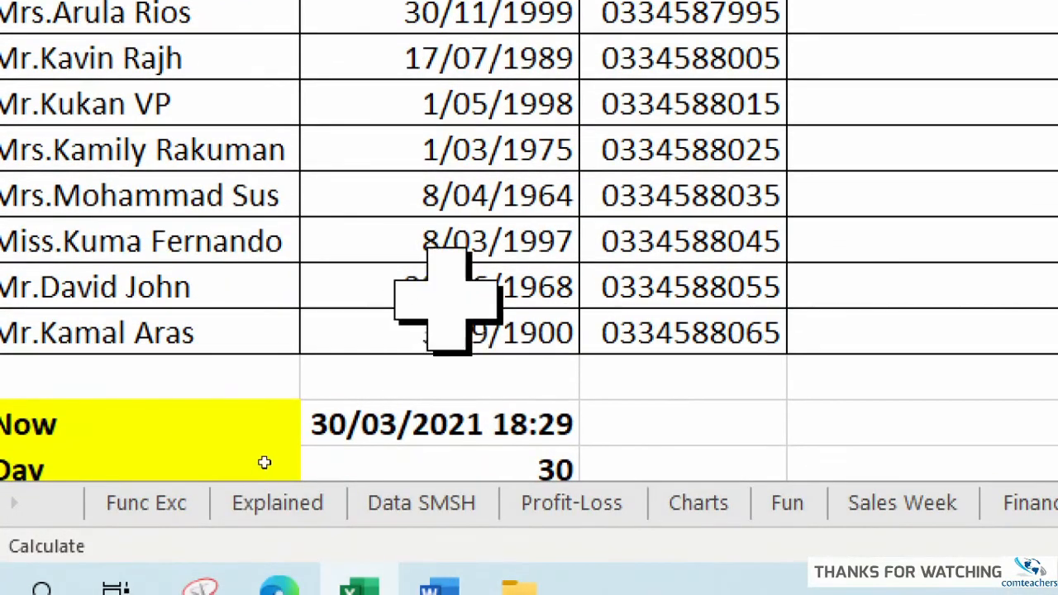
# Enter =DATE(B18,B17,B16) in cell B22 beside the Date label to combine the year, month and day values.
pyautogui.scroll(-3, 447, 302)
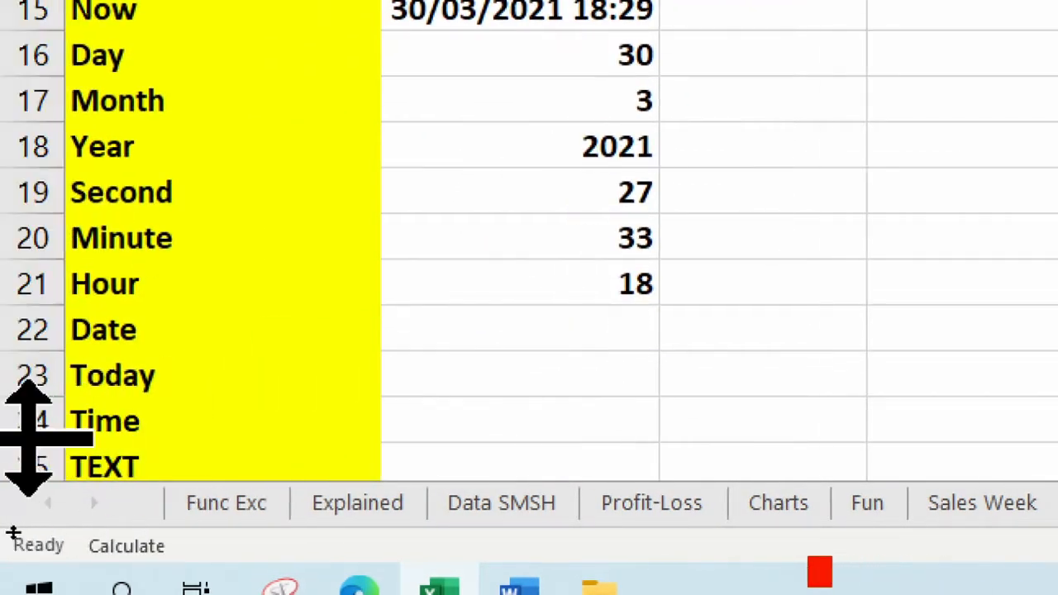
pyautogui.click(611, 330)
pyautogui.write('=')
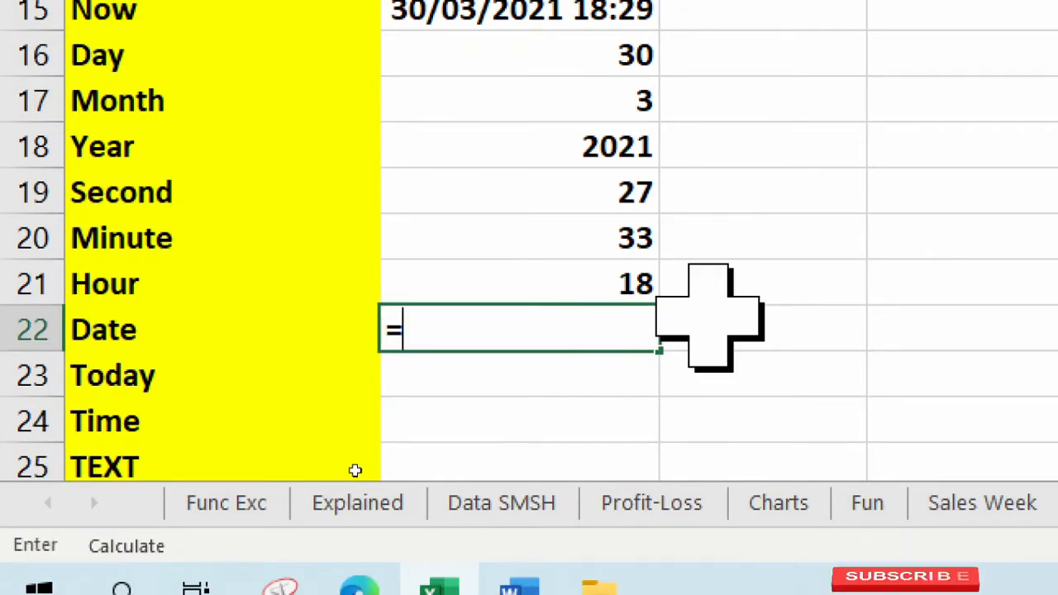
pyautogui.write('date')
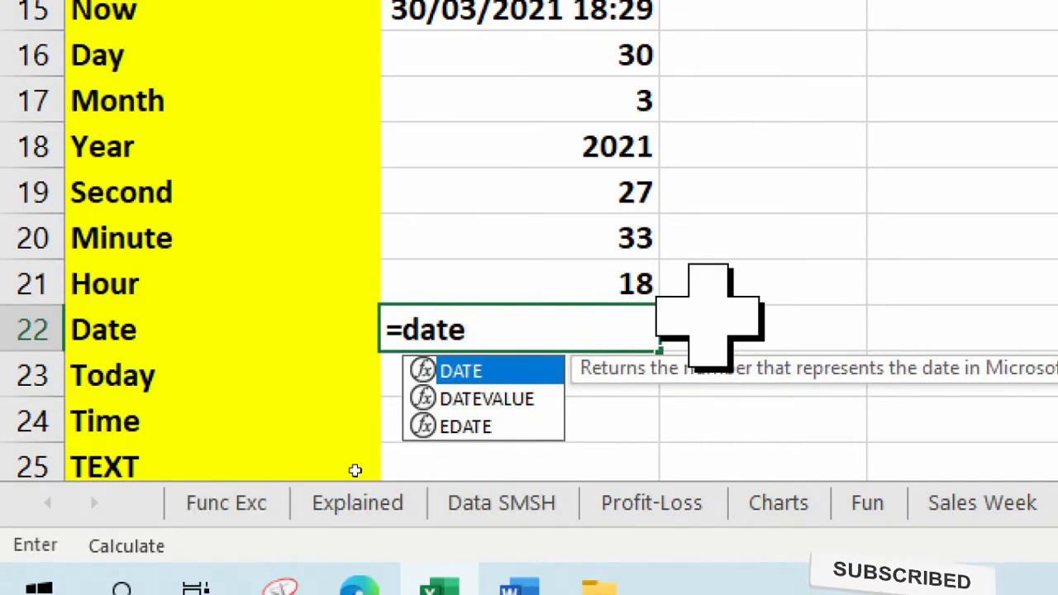
pyautogui.write('(')
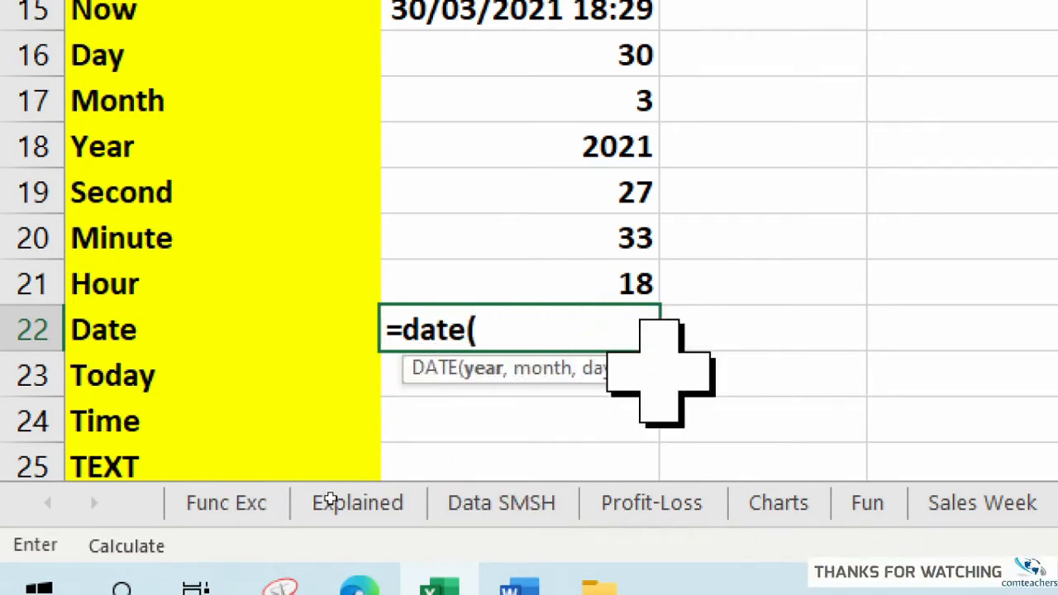
pyautogui.click(622, 145)
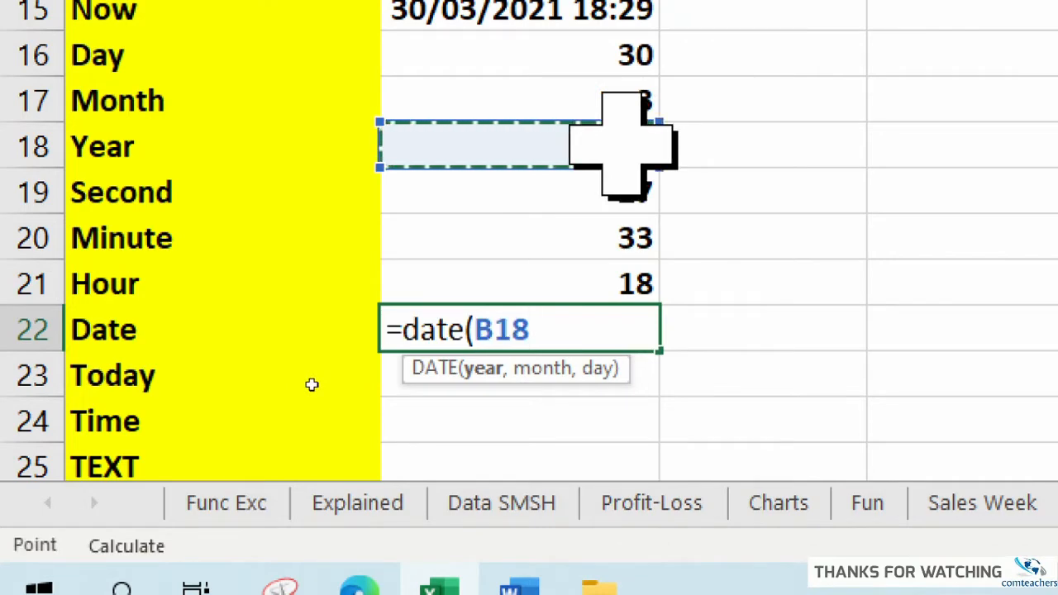
pyautogui.write(',')
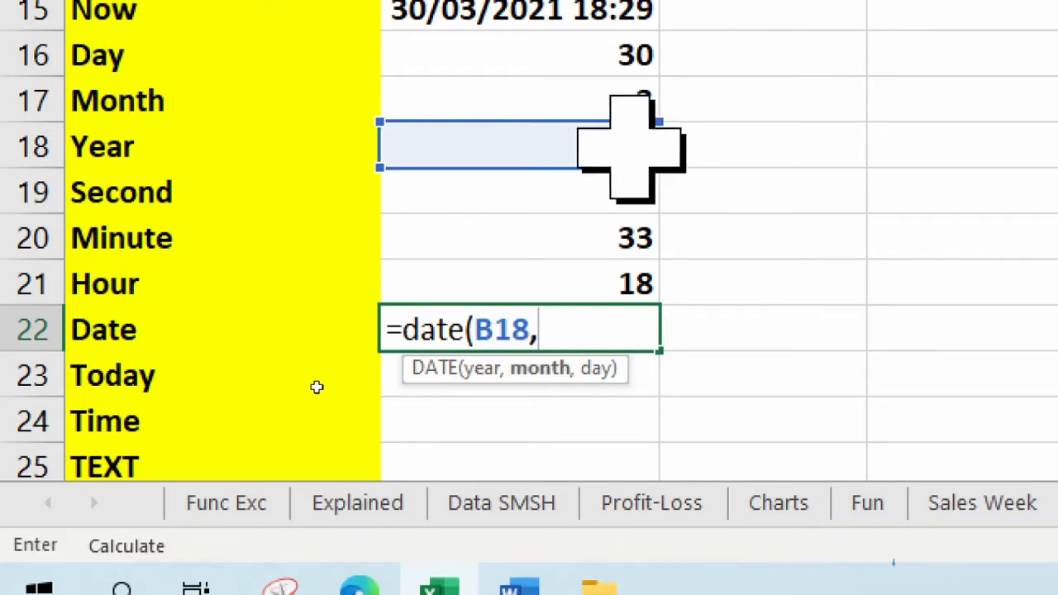
pyautogui.click(621, 100)
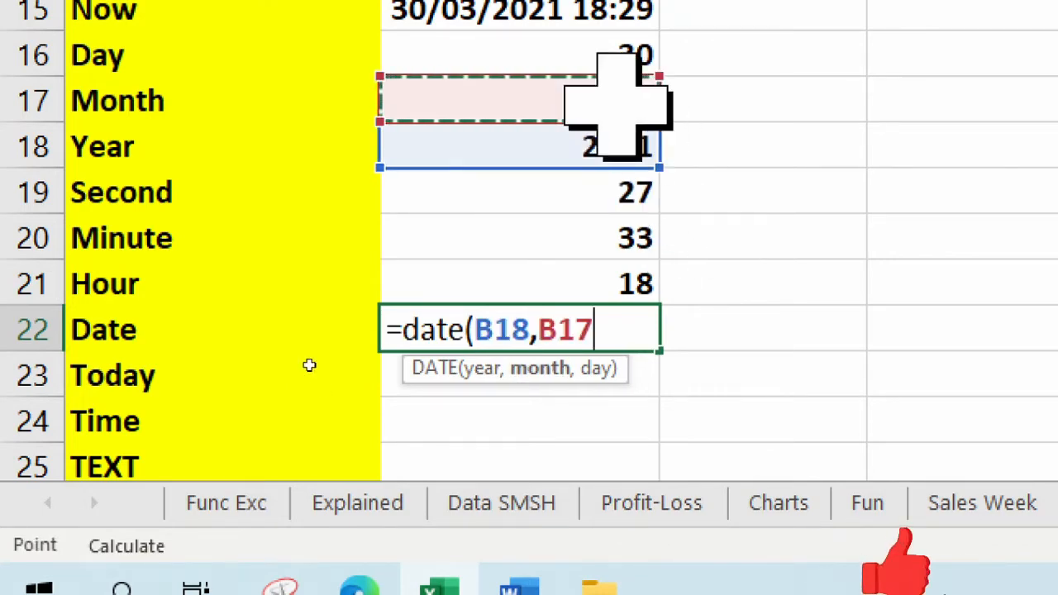
pyautogui.write(',')
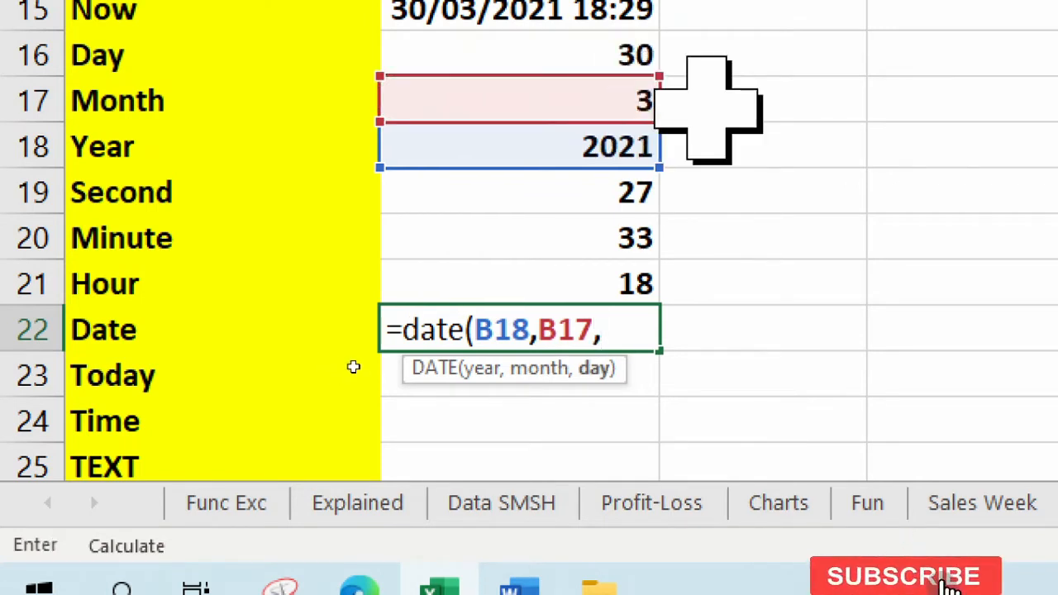
pyautogui.click(635, 79)
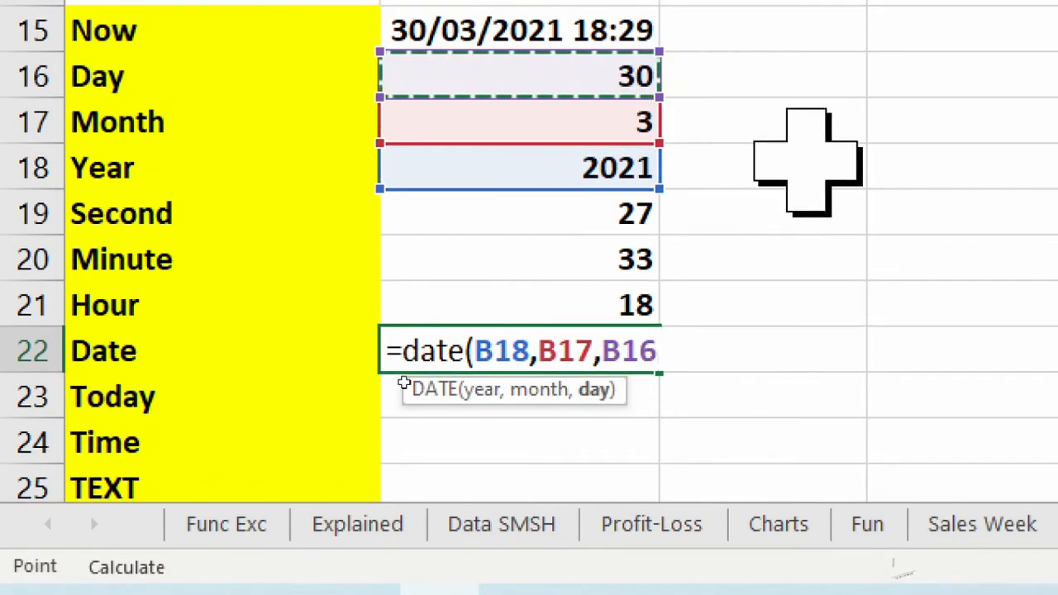
pyautogui.write(')')
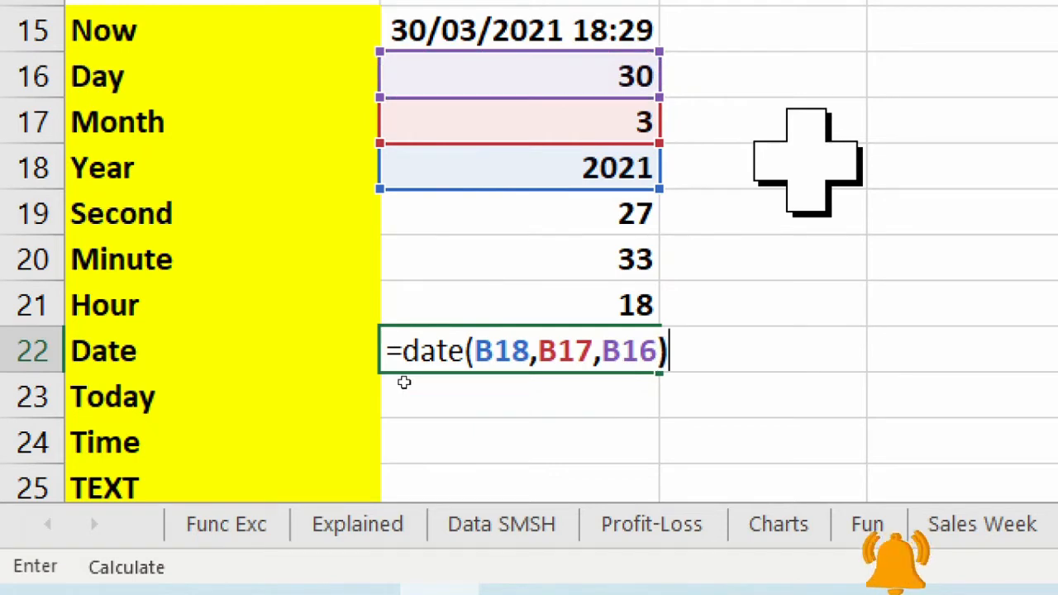
pyautogui.press('Return')
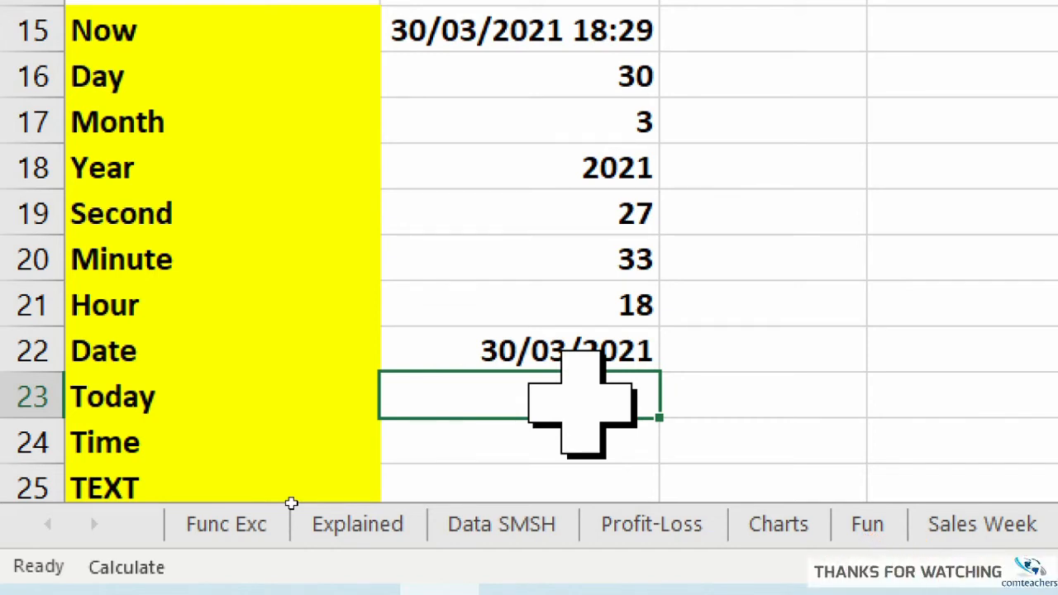
# Enter =TODAY() in cell B23 beside the Today label to return the current date.
pyautogui.write('=tod')
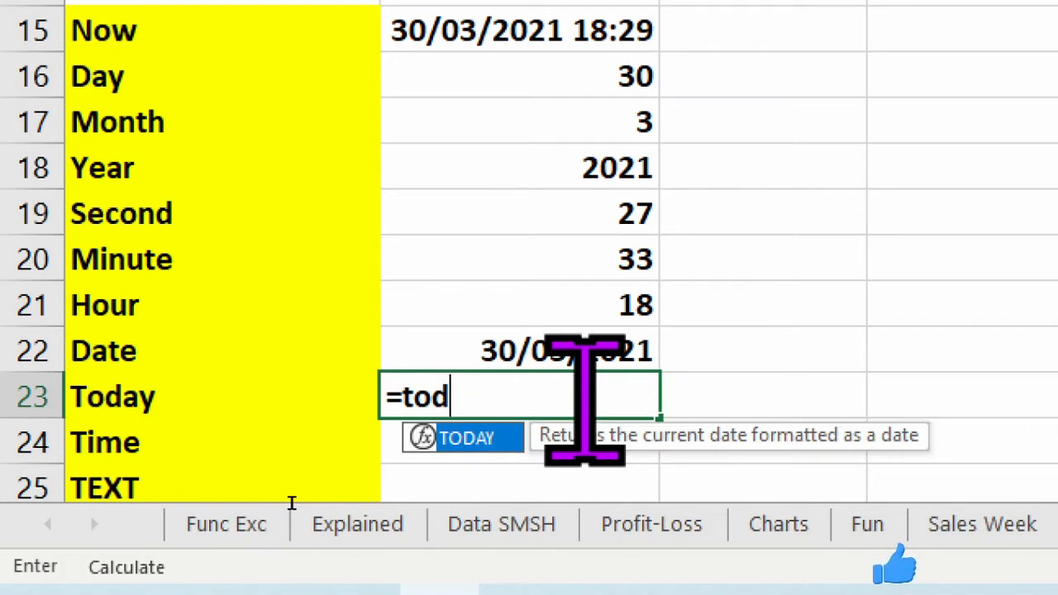
pyautogui.write('ay')
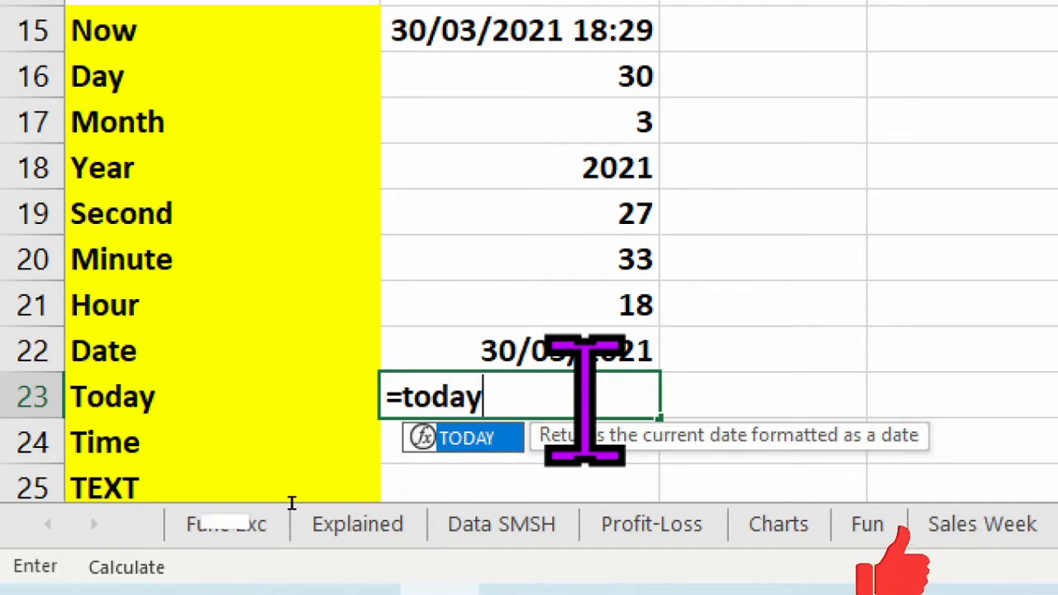
pyautogui.write('()')
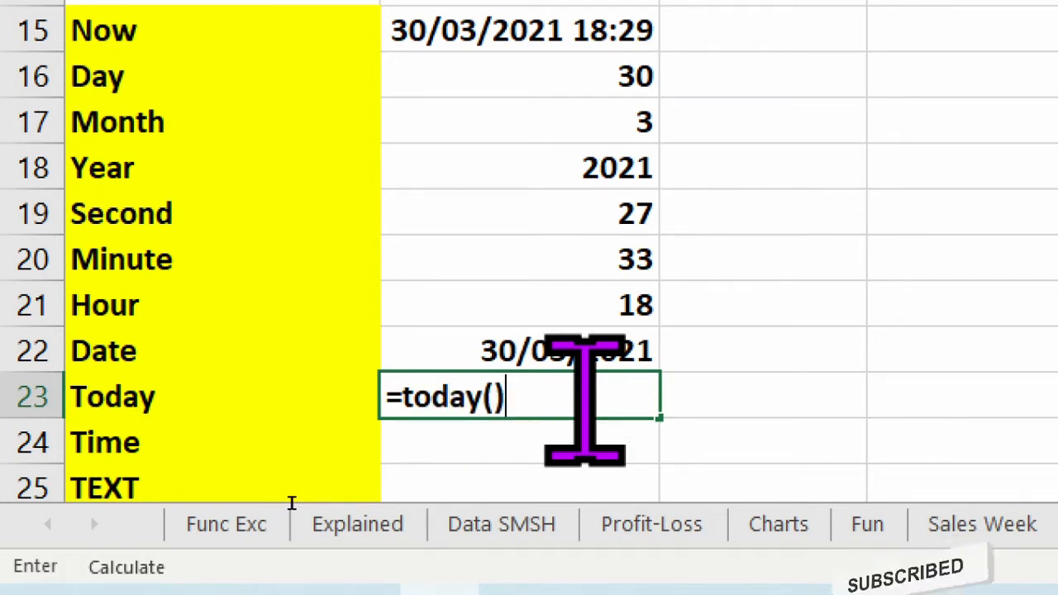
pyautogui.press('Return')
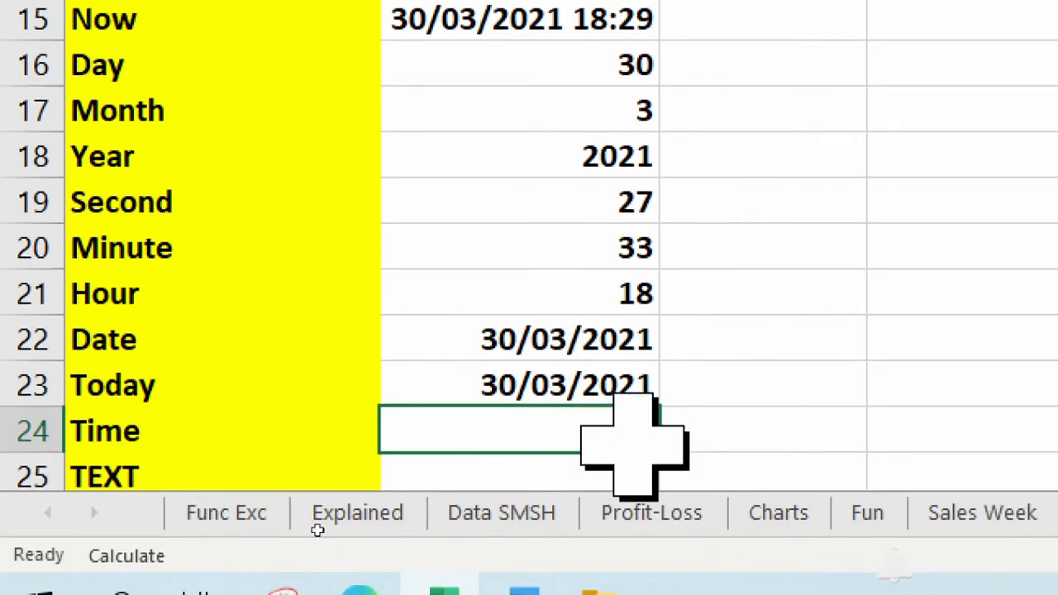
# Enter =TIME(B21,B20,B19) in cell B24 beside the Time label to combine the hour, minute and second values.
pyautogui.scroll(-1, 306, 373)
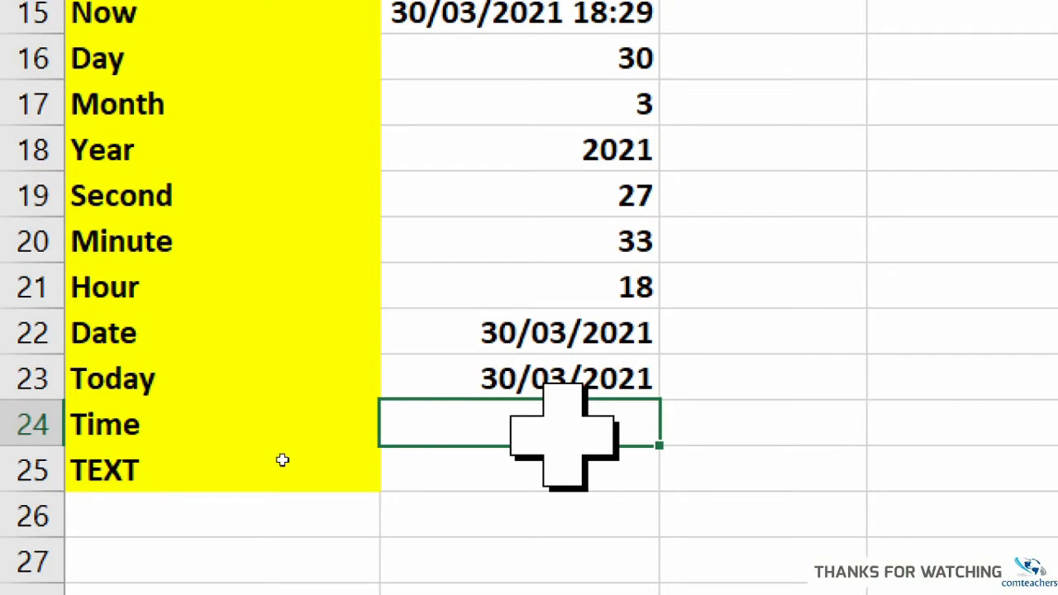
pyautogui.write('t')
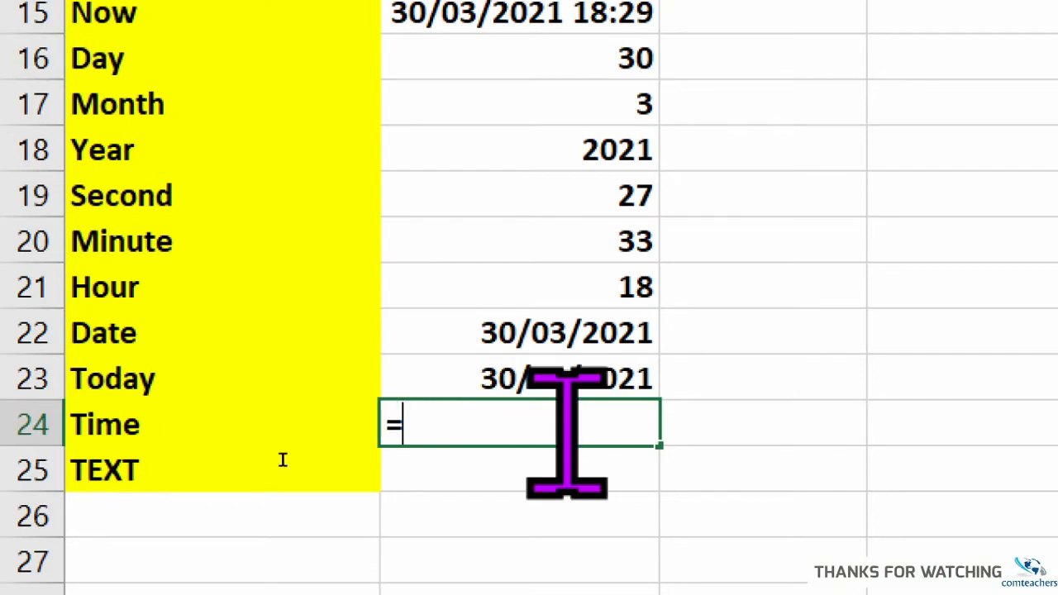
pyautogui.write('time')
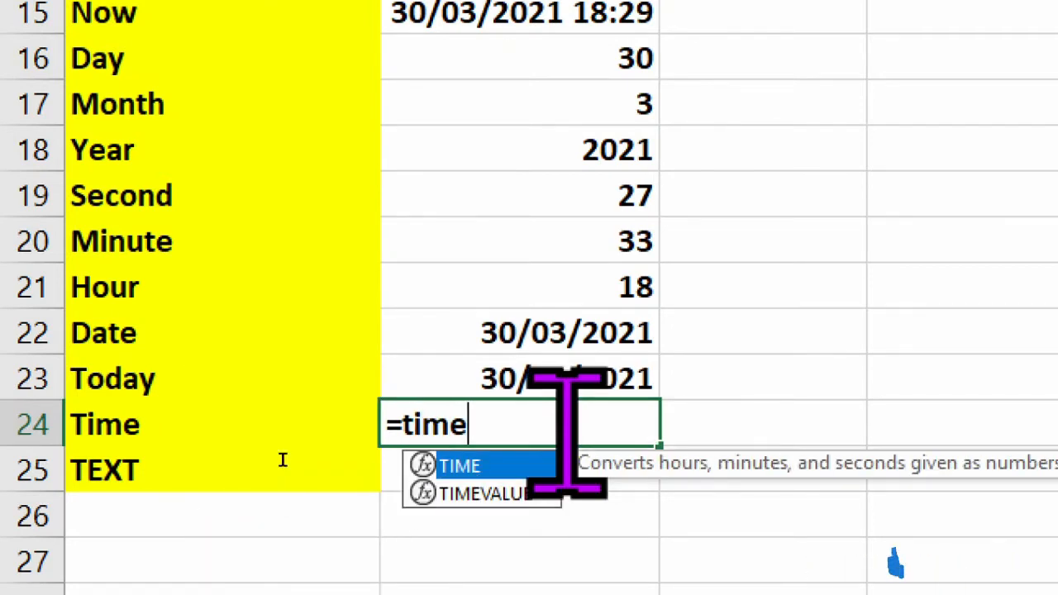
pyautogui.write('(')
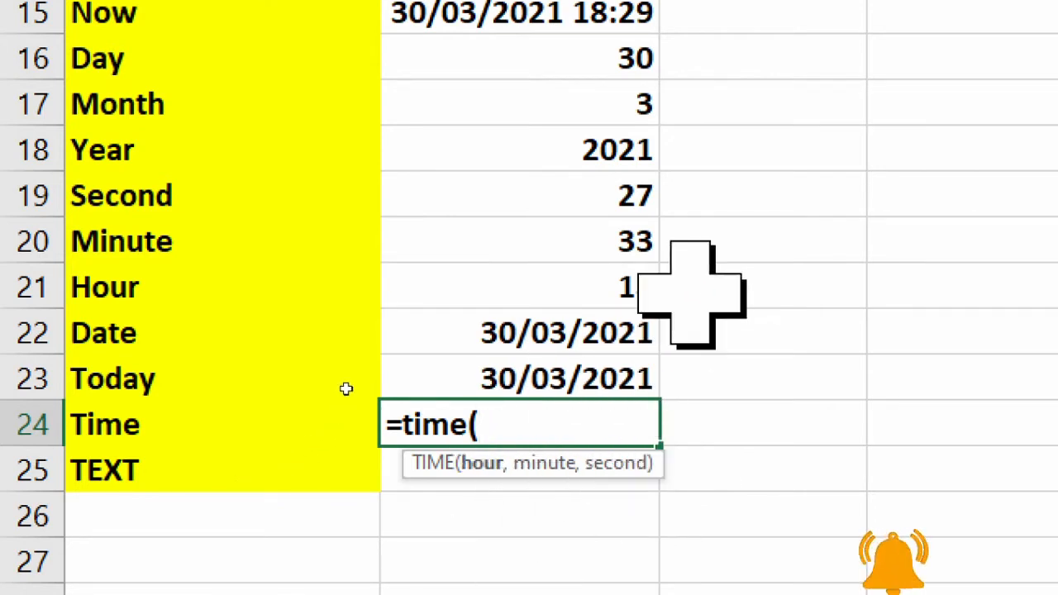
pyautogui.click(622, 280)
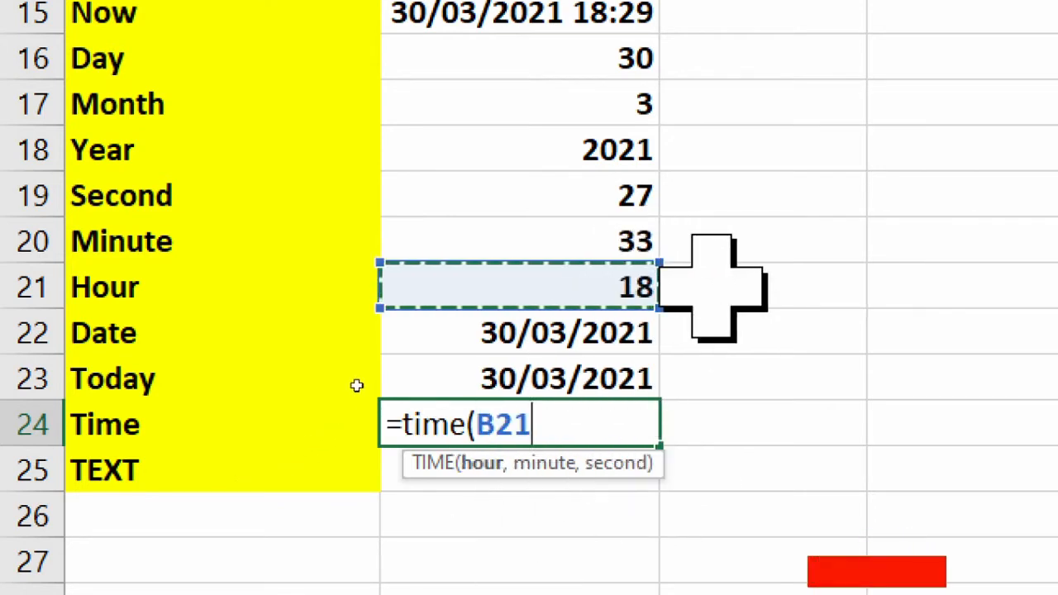
pyautogui.write(',')
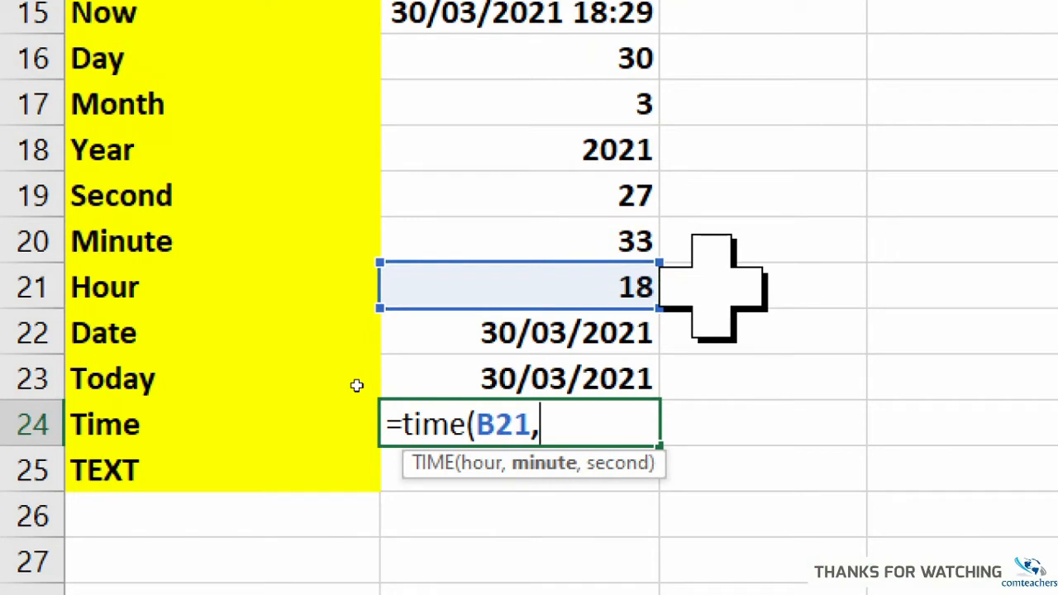
pyautogui.click(602, 244)
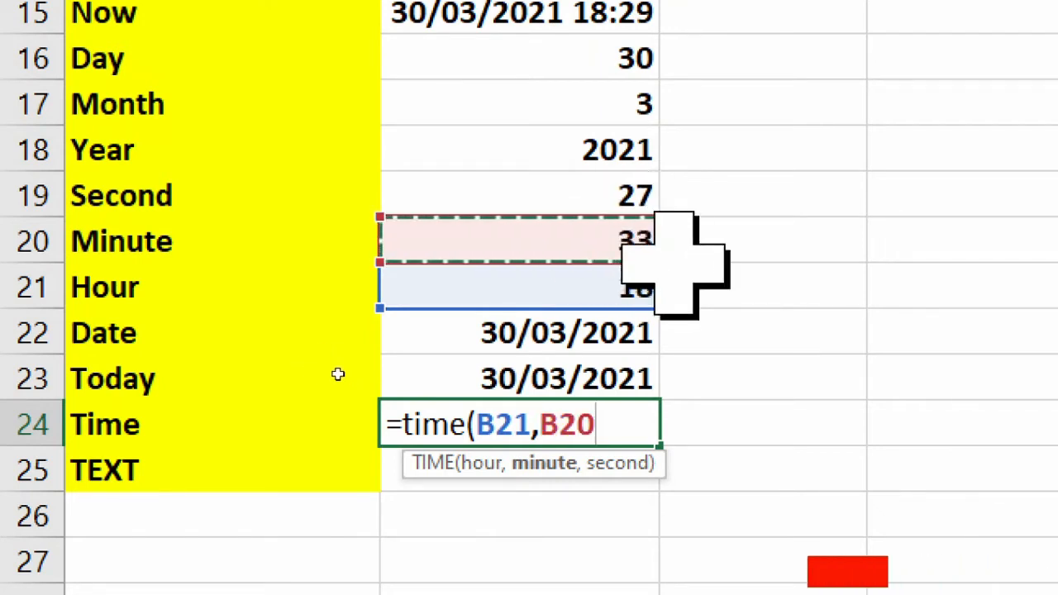
pyautogui.write(',')
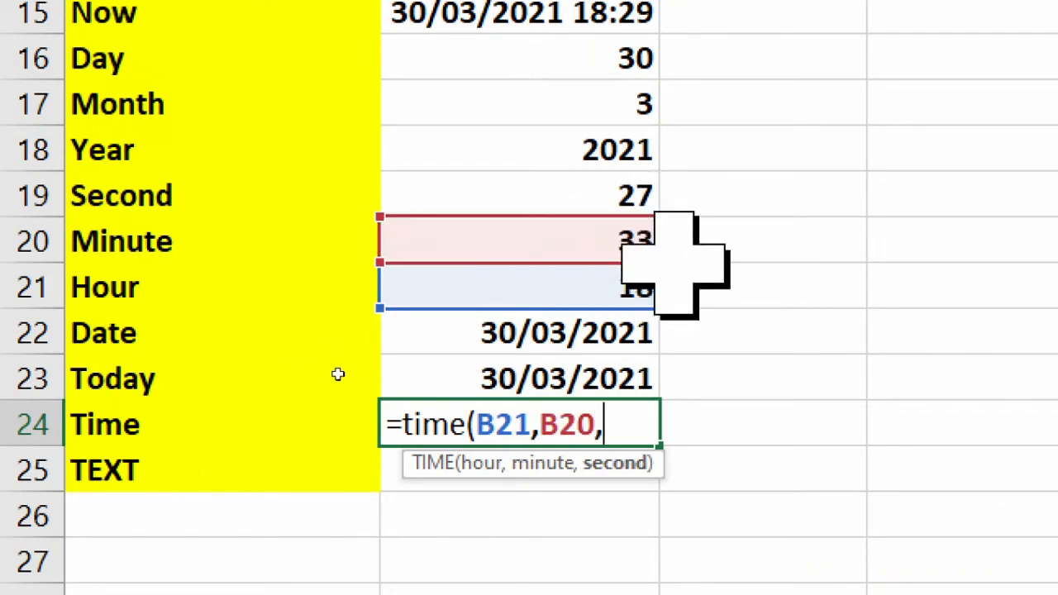
pyautogui.click(637, 188)
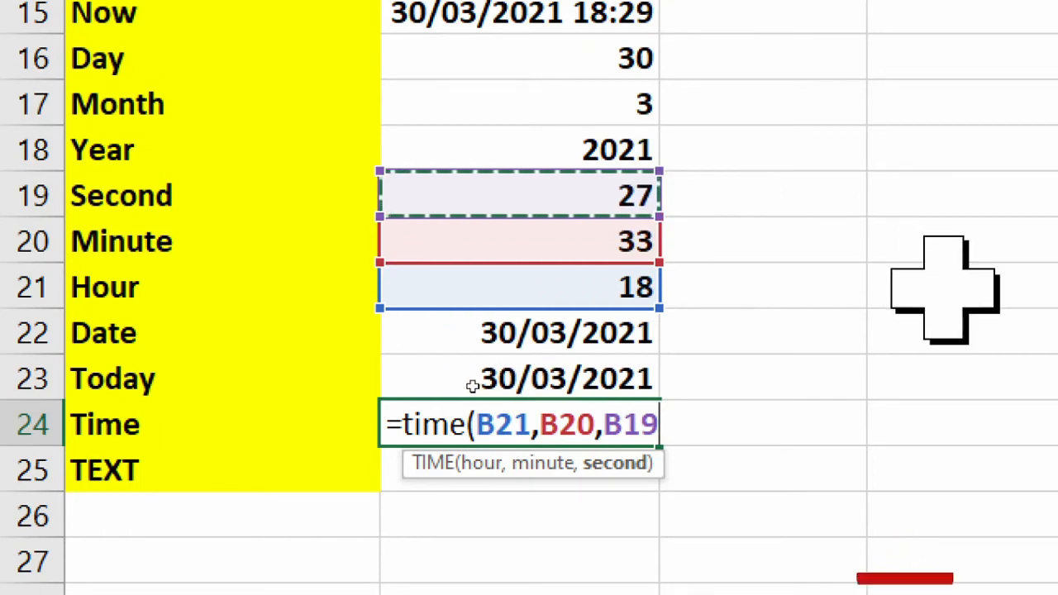
pyautogui.write(')')
pyautogui.press('Return')
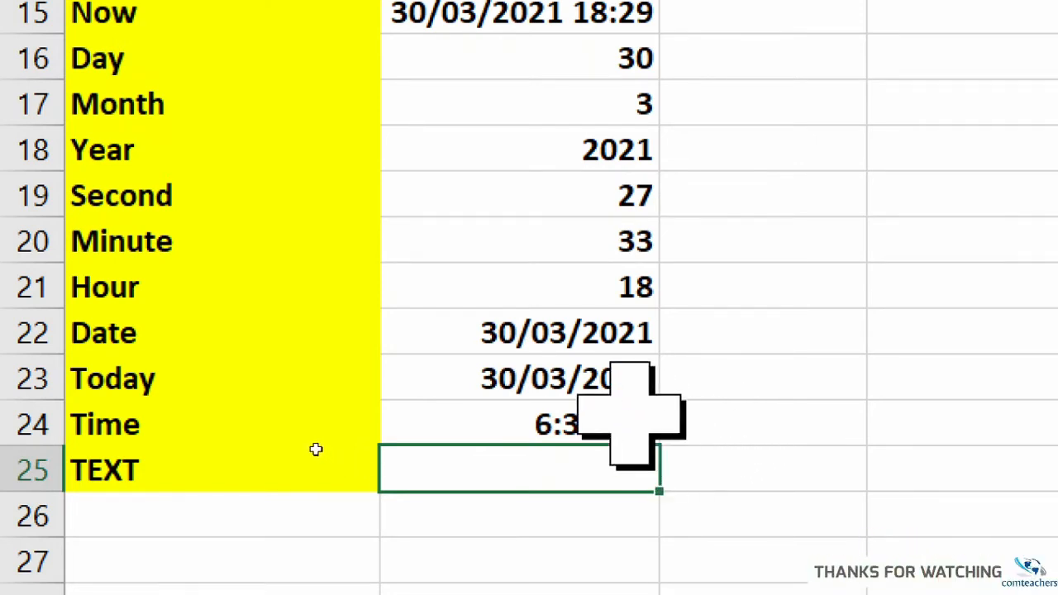
pyautogui.press('Up')
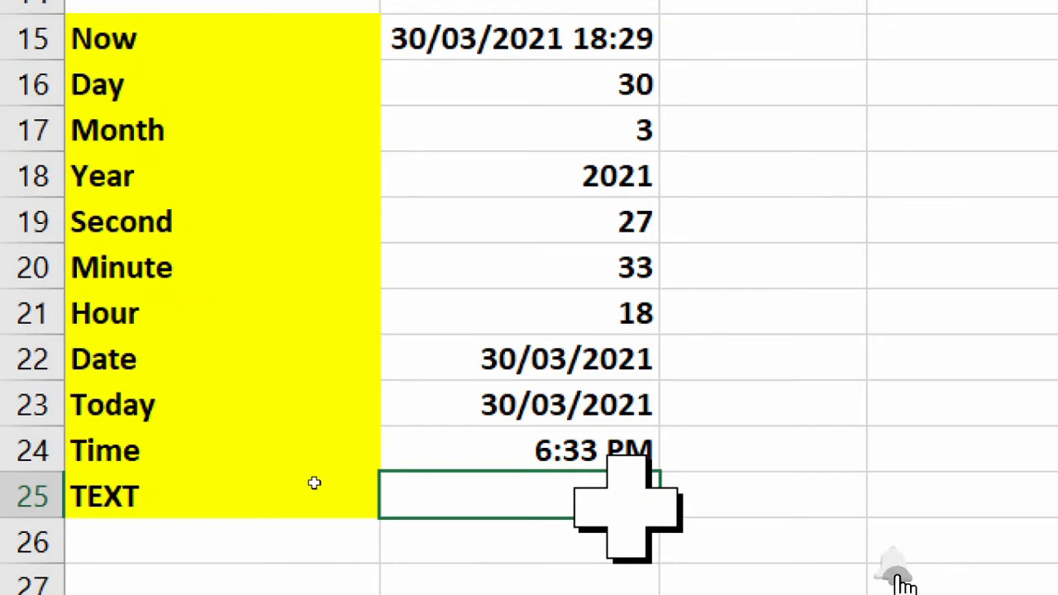
# Enter =TEXT(B23,"DD:MM") in cell B25 beside the TEXT label to show today's date as day and month.
pyautogui.write('=tex')
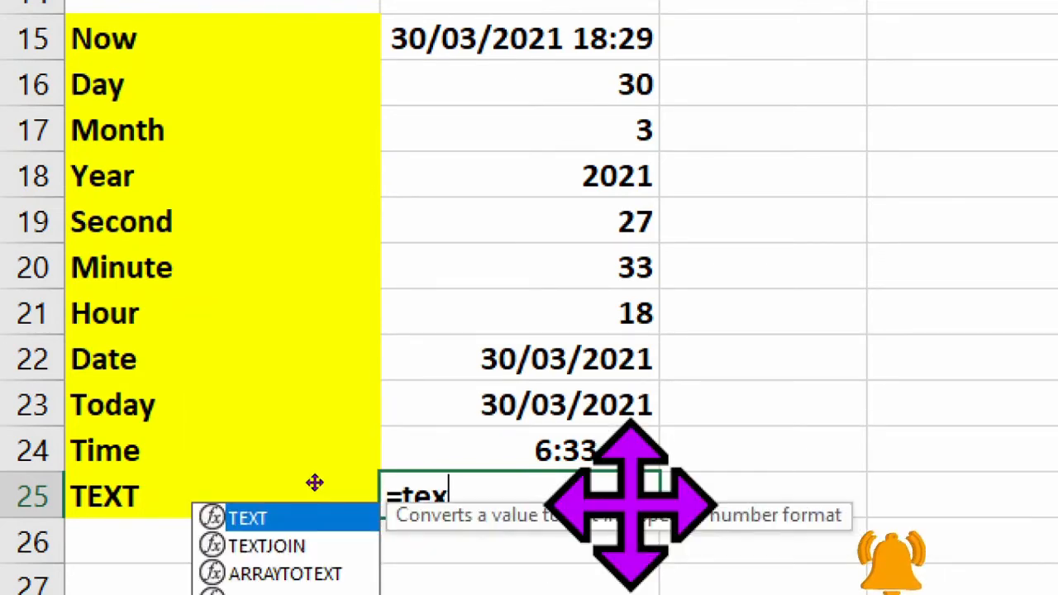
pyautogui.write('t')
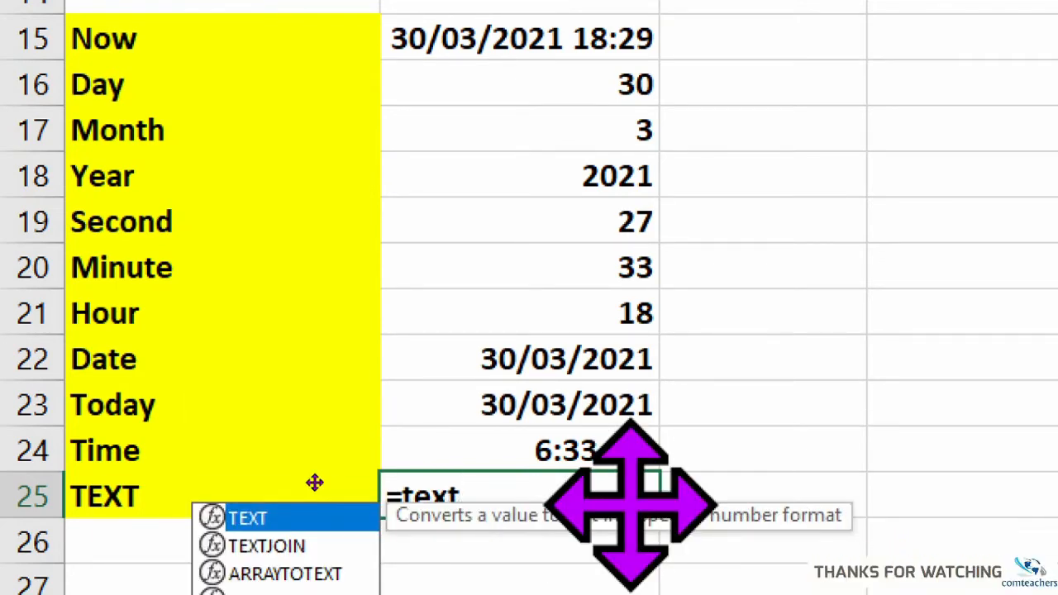
pyautogui.write('(')
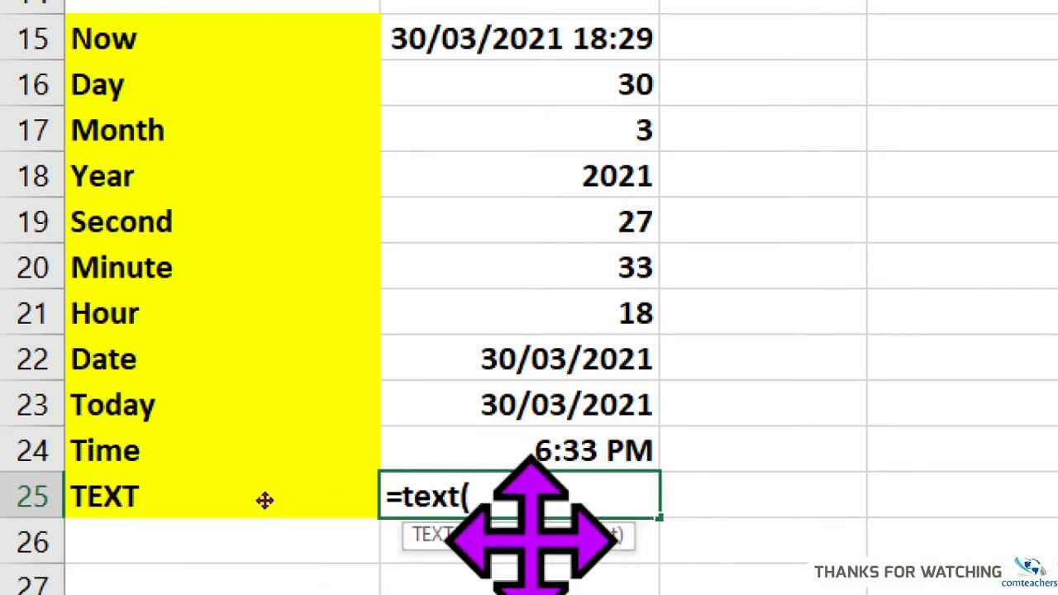
pyautogui.click(531, 401)
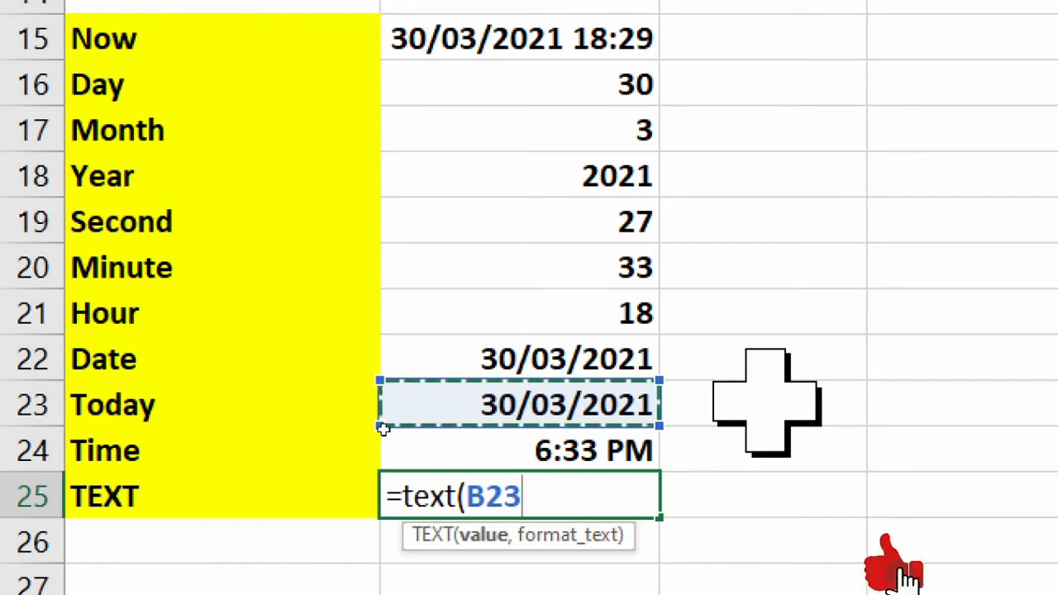
pyautogui.write(',')
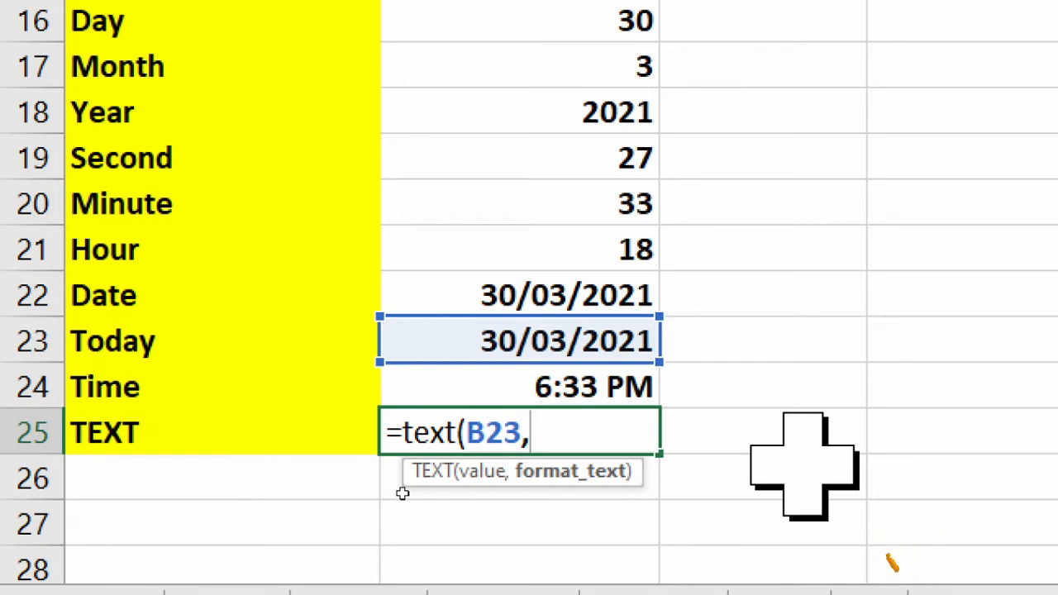
pyautogui.write('"DD')
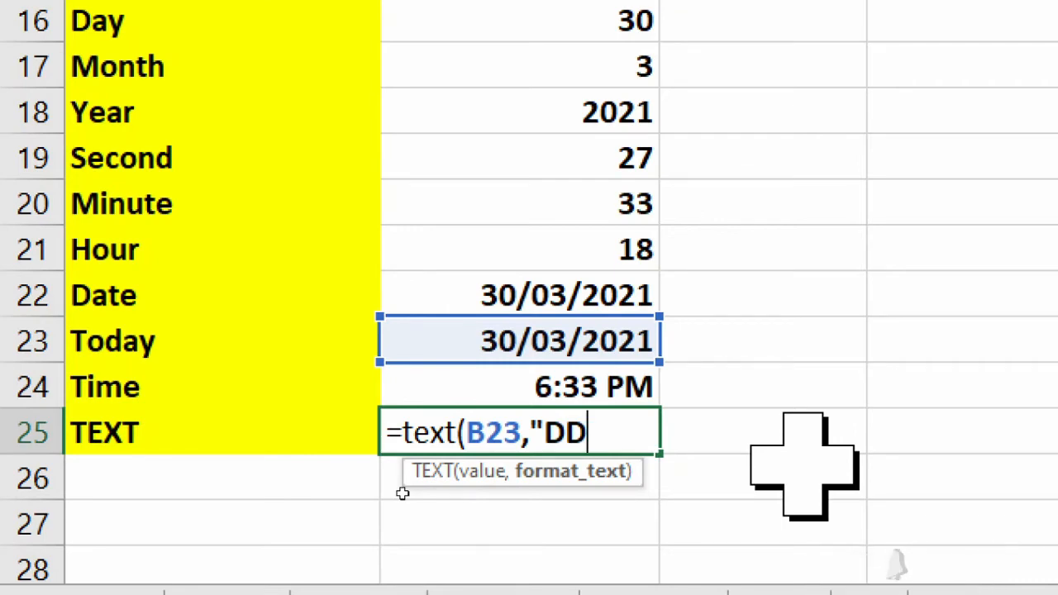
pyautogui.write(':')
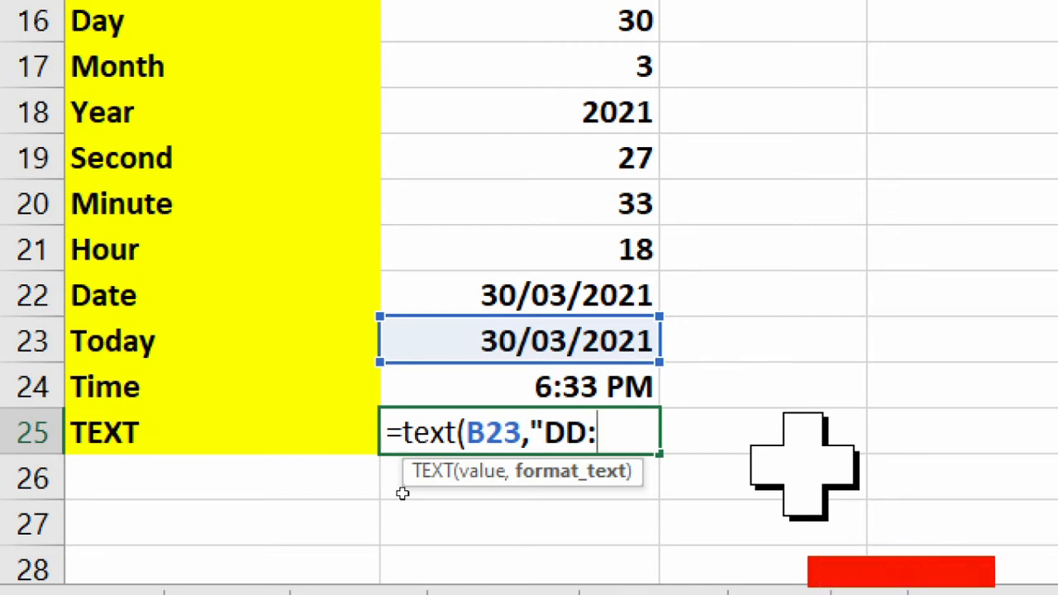
pyautogui.write('M')
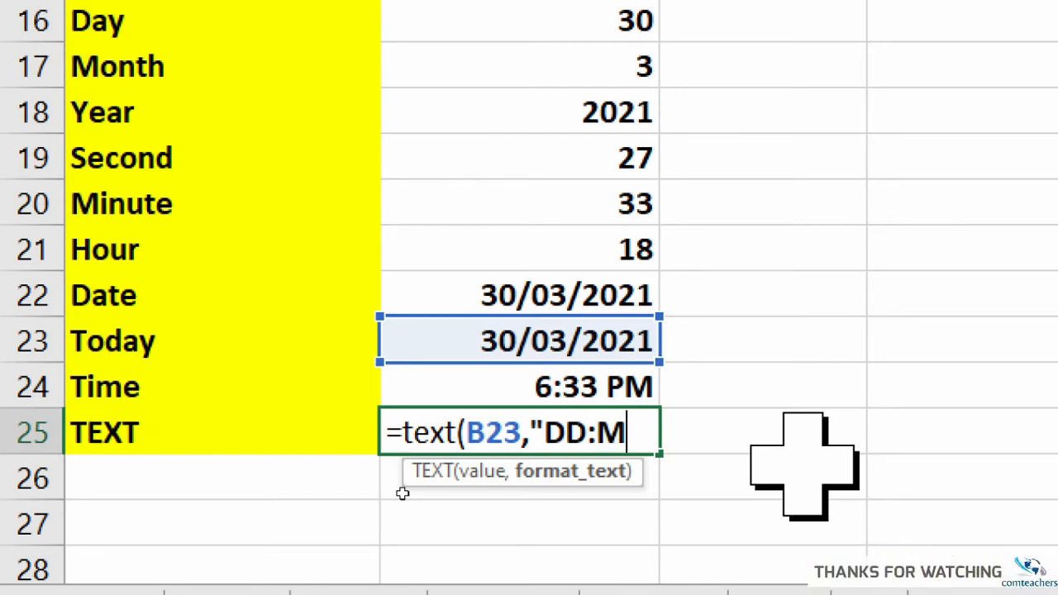
pyautogui.write('M')
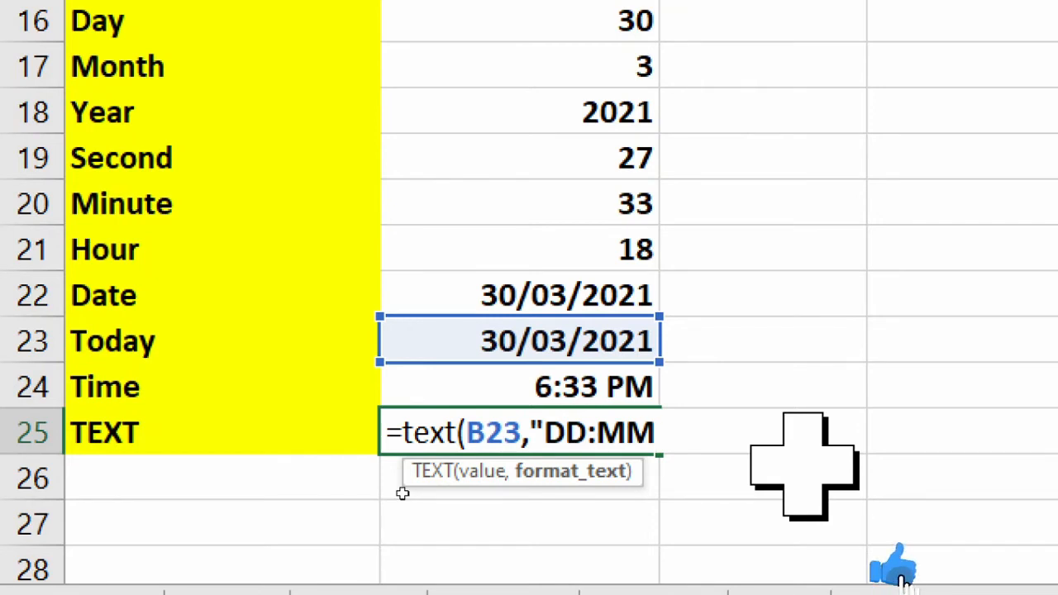
pyautogui.write('"')
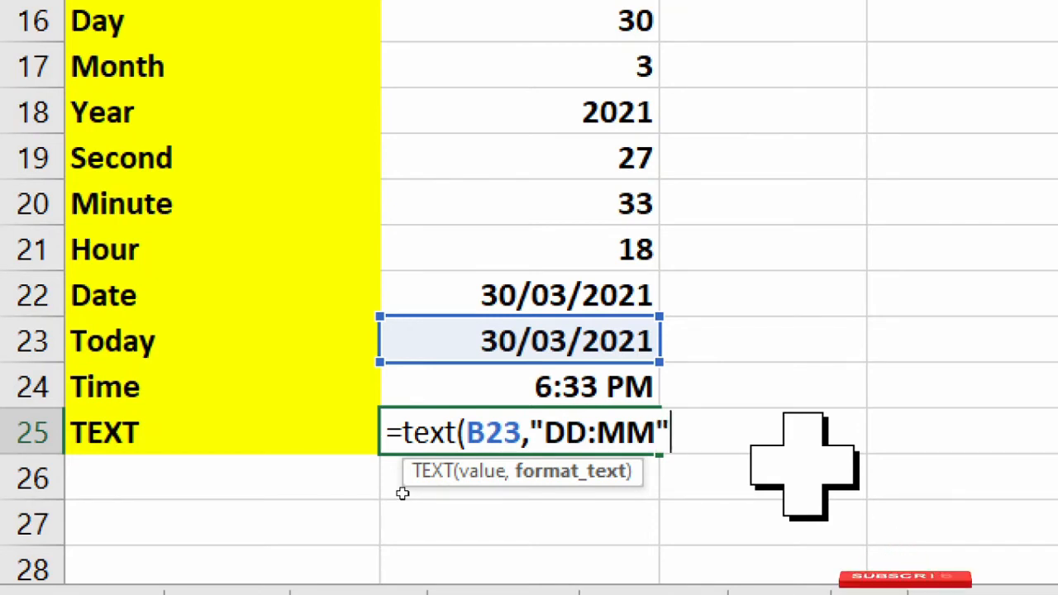
pyautogui.write(')')
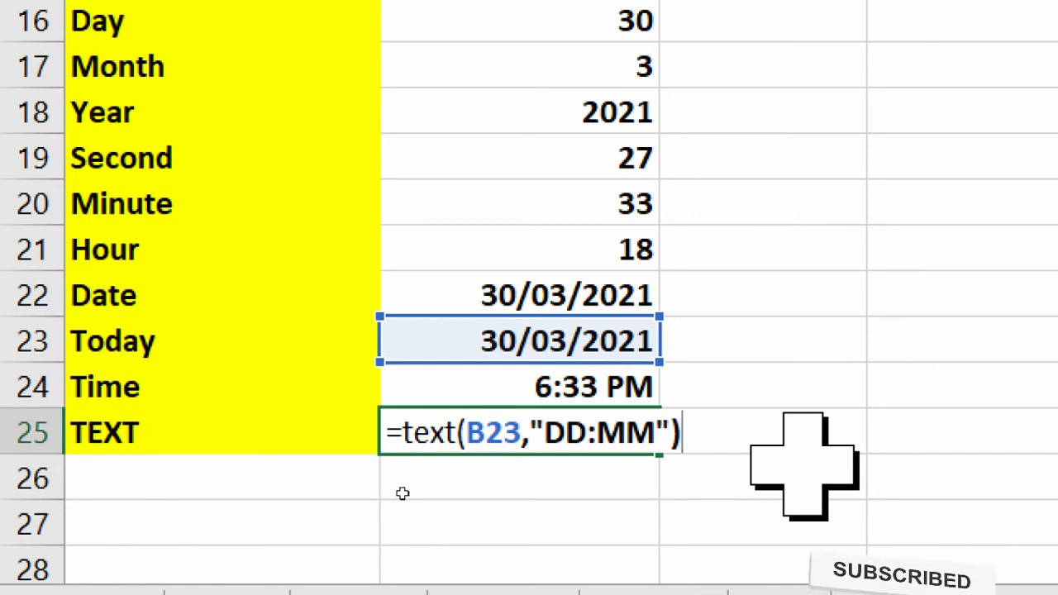
pyautogui.press('Return')
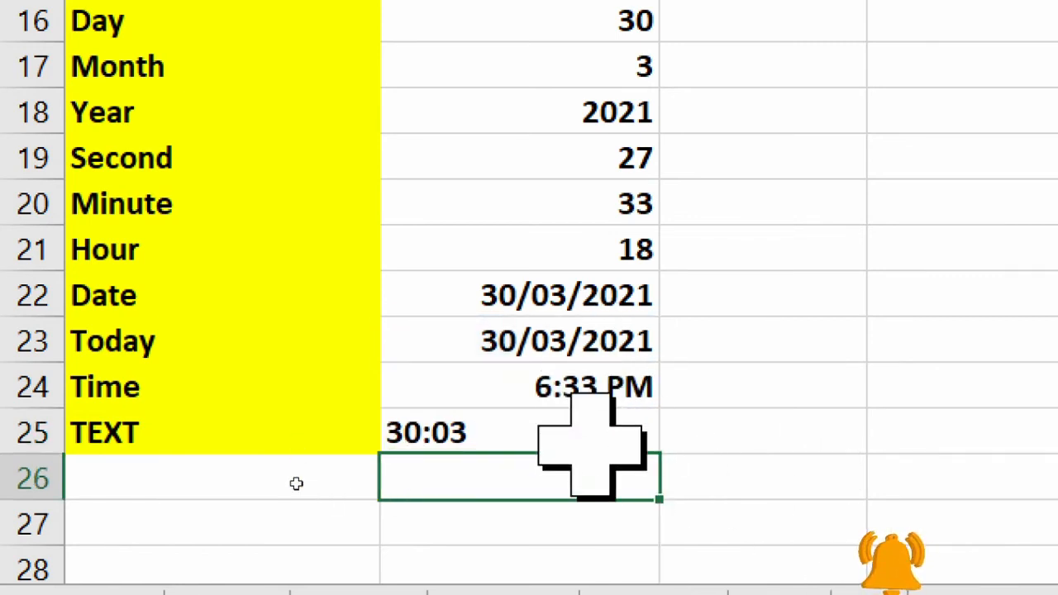
pyautogui.press('Up')
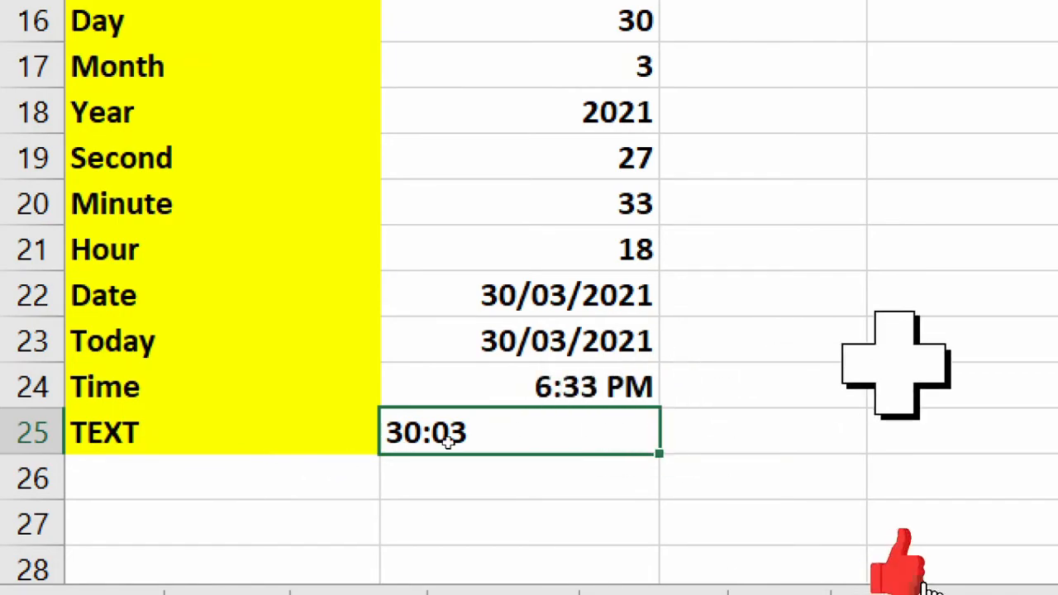
# Enter =NOW() in cell D3, the first Call Started cell of the Customer Call Registry.
pyautogui.scroll(7, 478, 239)
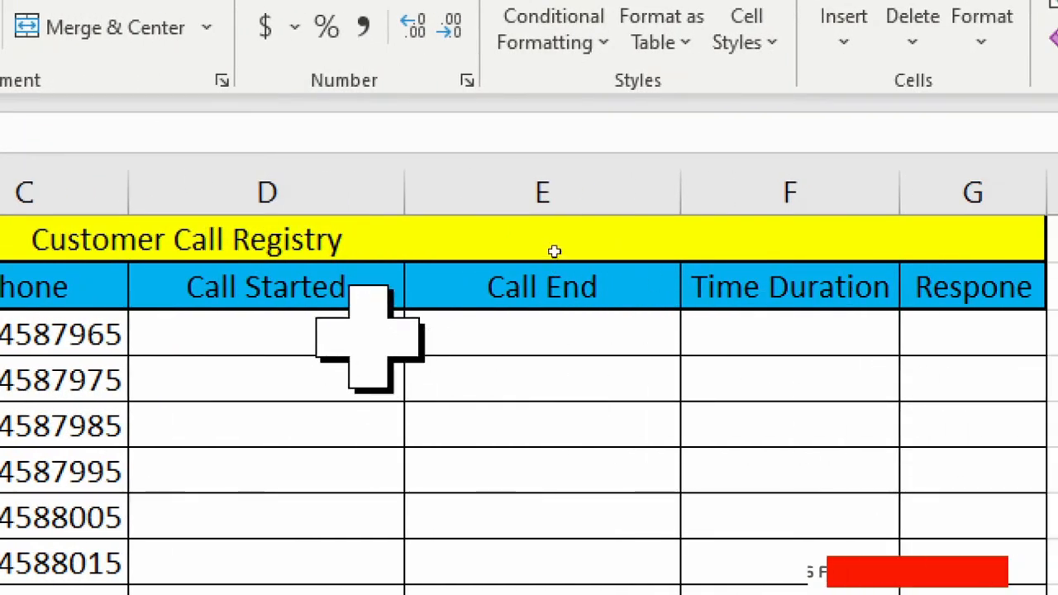
pyautogui.click(346, 332)
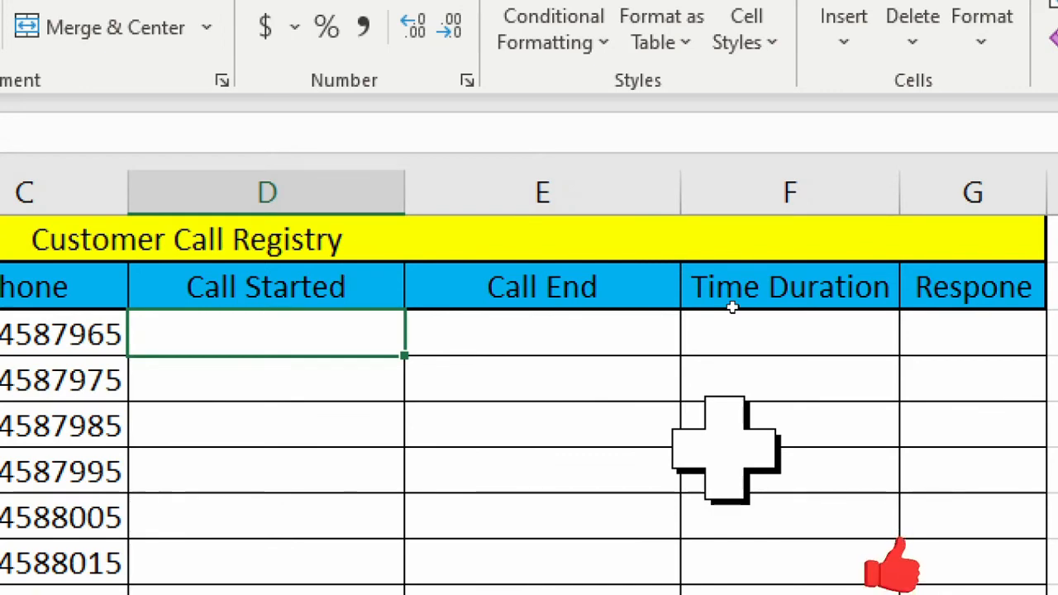
pyautogui.write('=n')
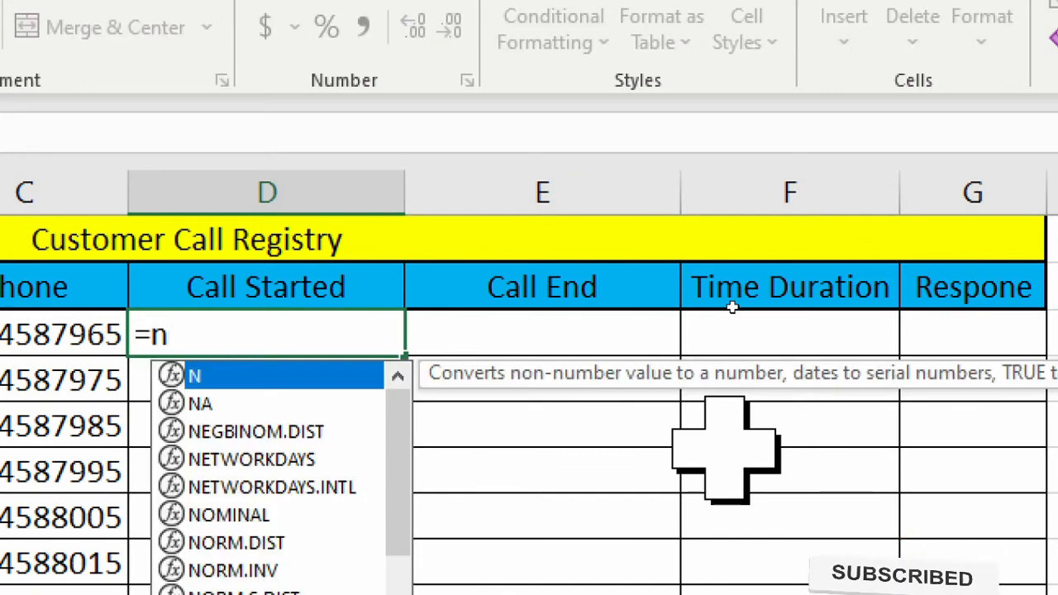
pyautogui.write('ow()')
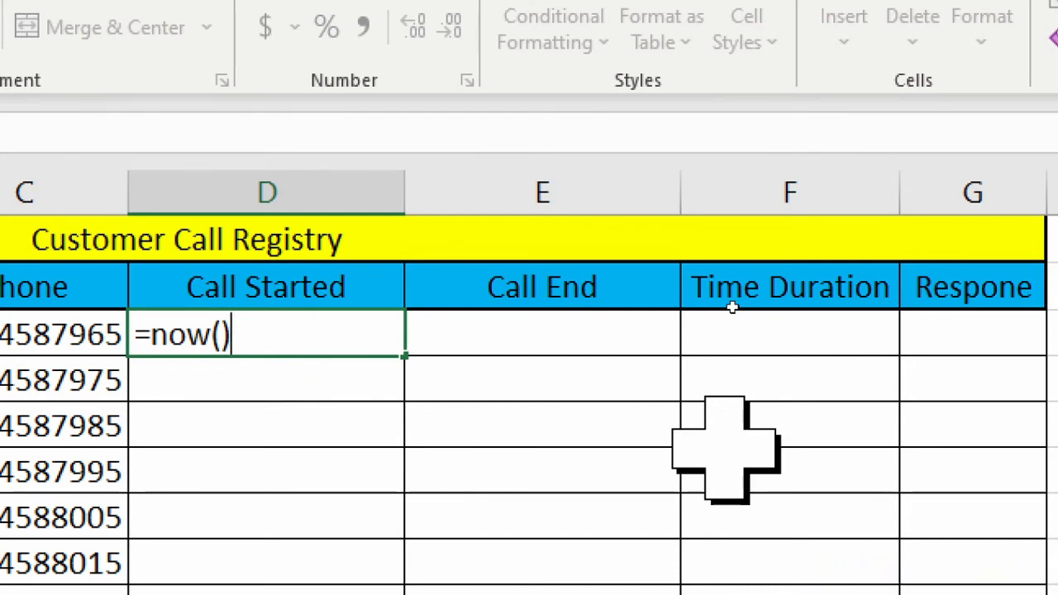
pyautogui.press('Return')
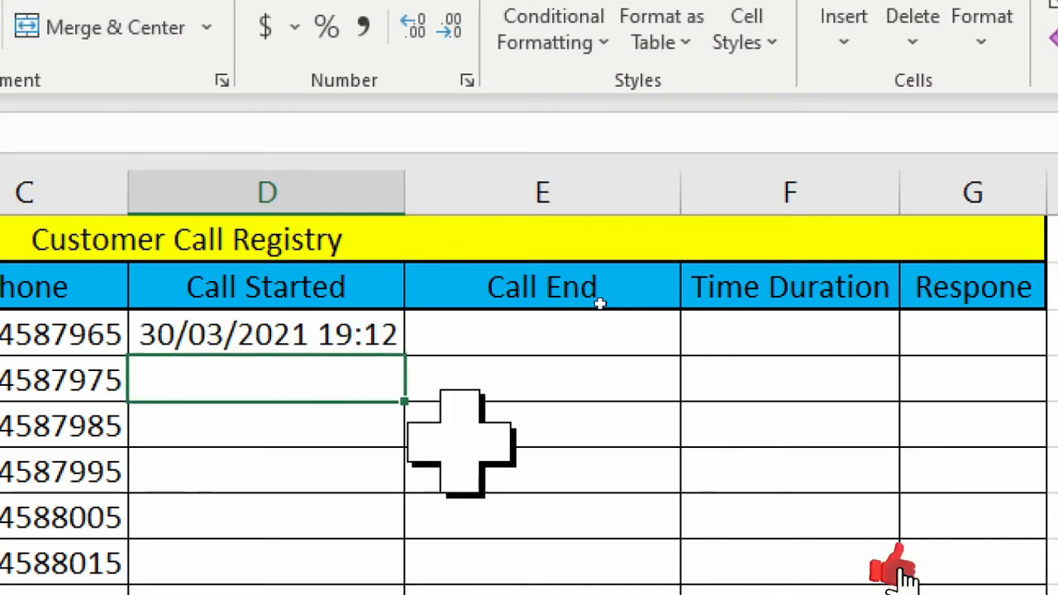
pyautogui.click(314, 324)
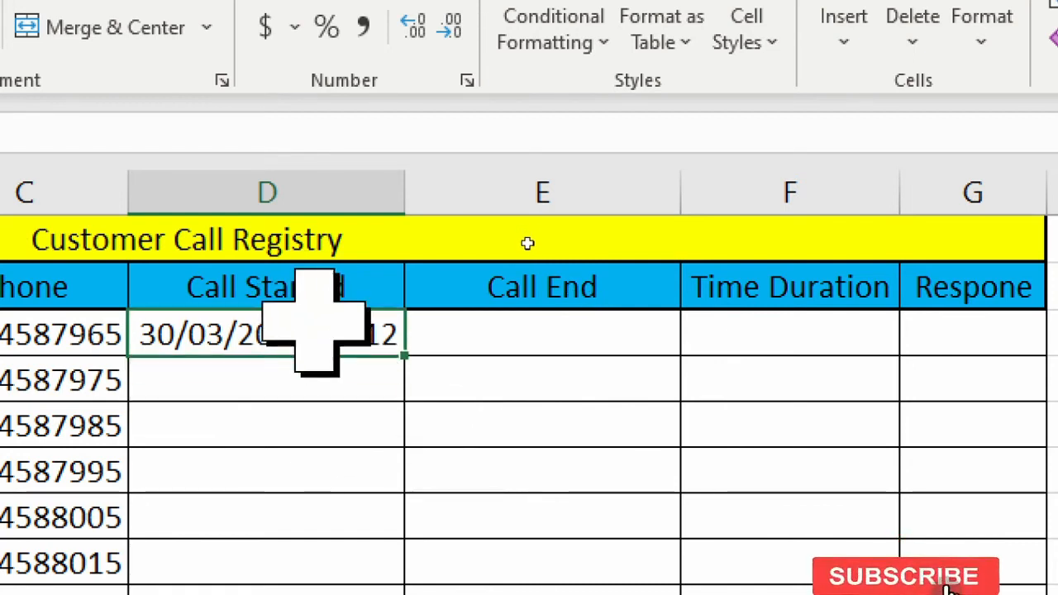
# Enter =NOW() in cell E3, the first Call End cell of the registry.
pyautogui.click(532, 339)
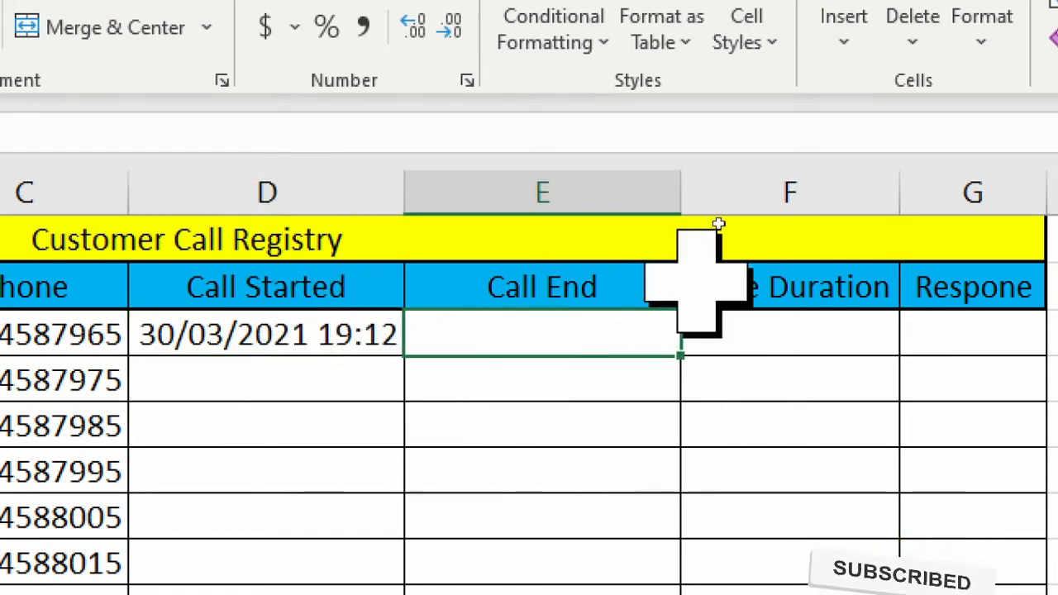
pyautogui.write('=now')
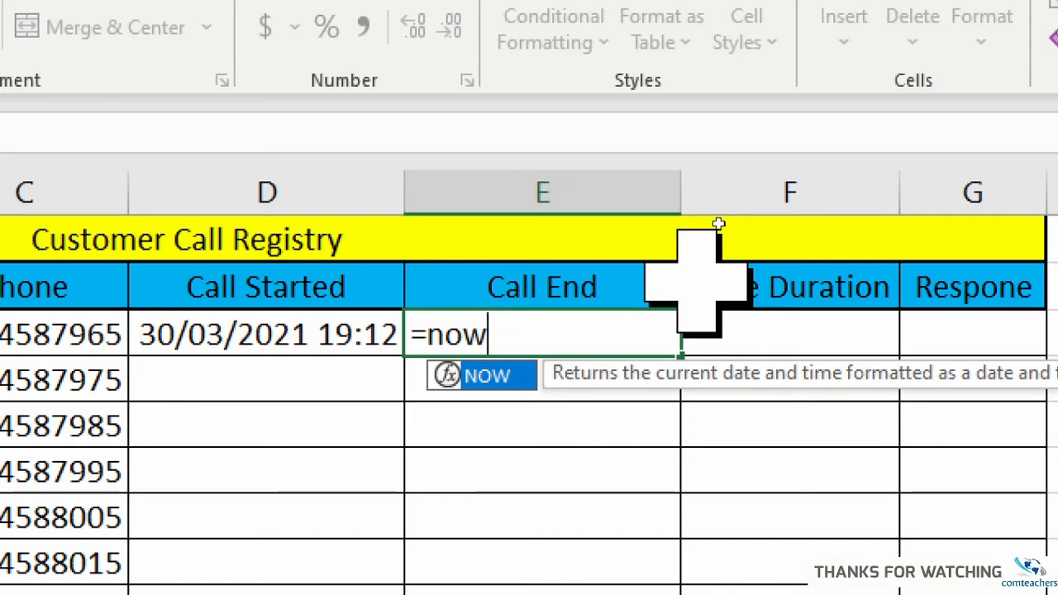
pyautogui.write('()')
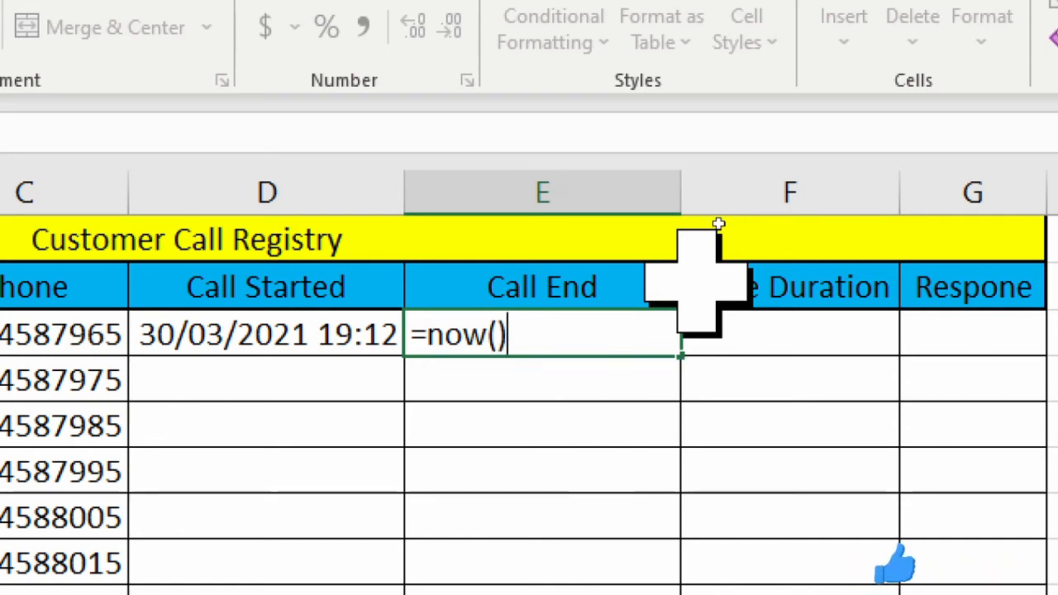
pyautogui.press('Return')
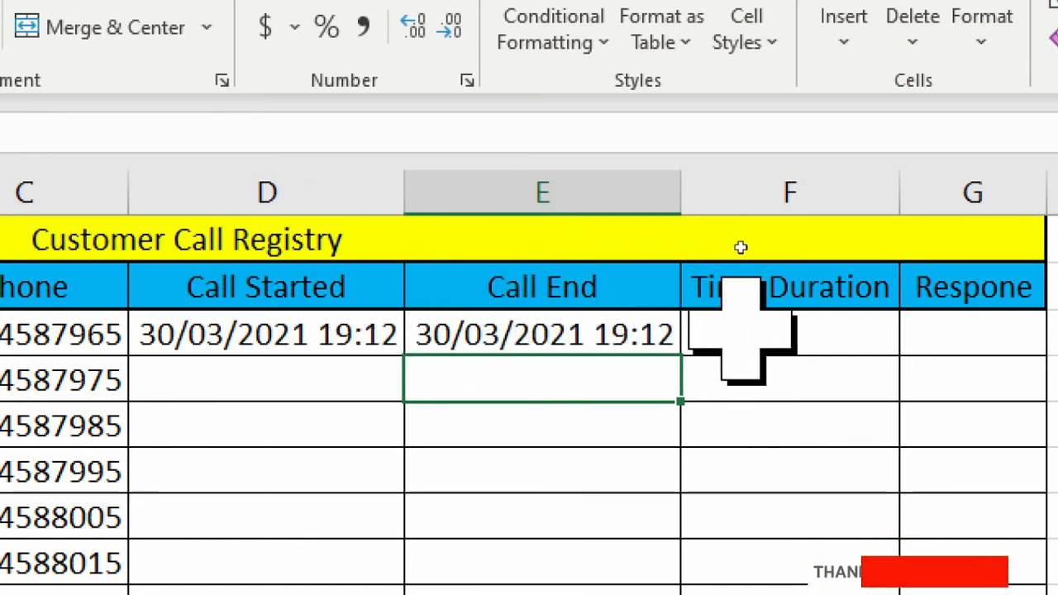
# Enter =E3-D3 in cell F3 under Time Duration to subtract the call's start time from its end time.
pyautogui.press('Up')
pyautogui.press('Right')
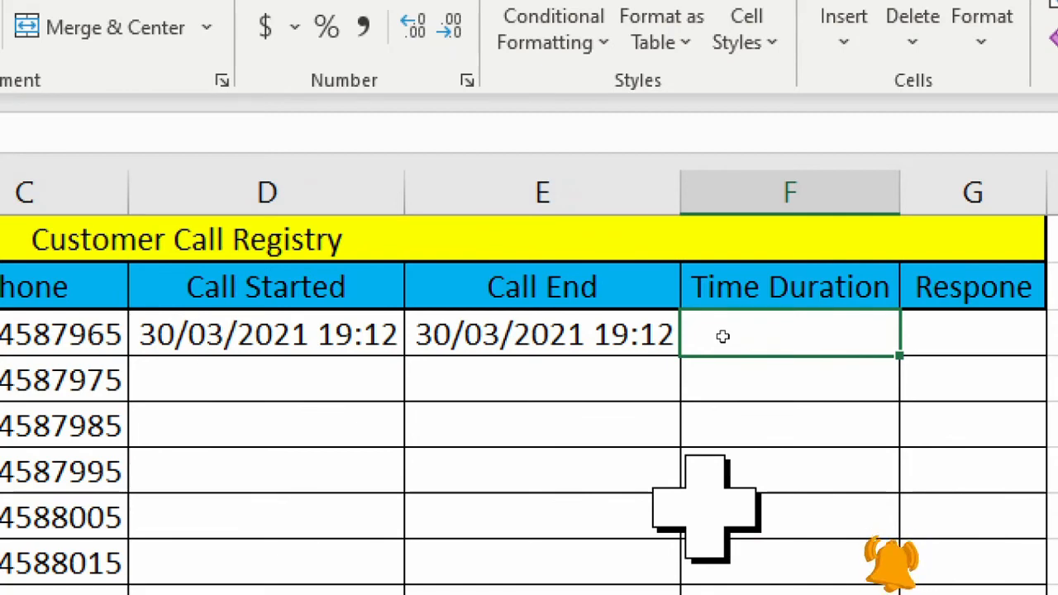
pyautogui.write('=')
pyautogui.press('Left')
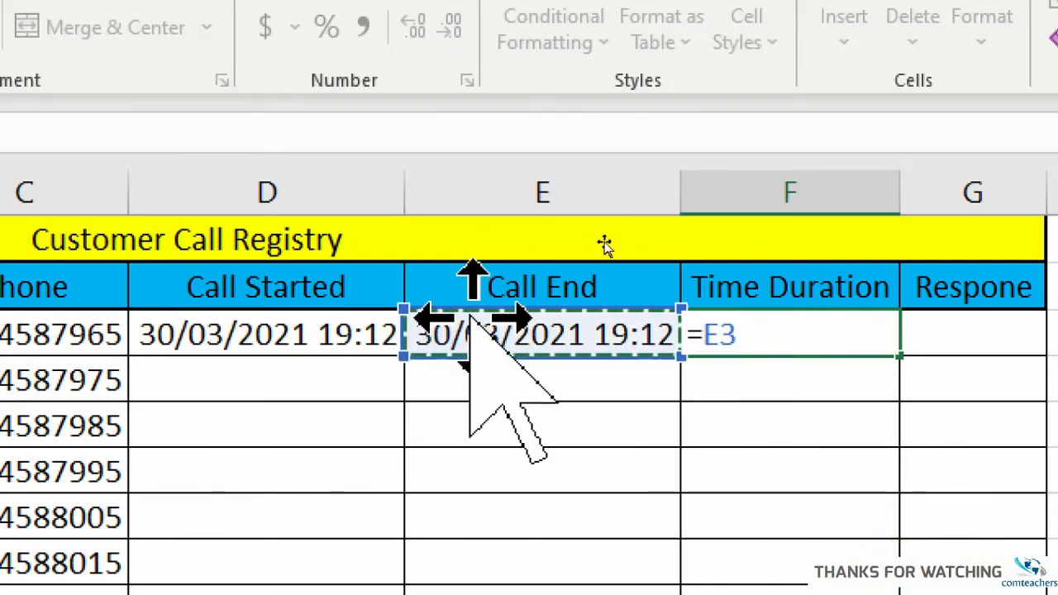
pyautogui.write('-')
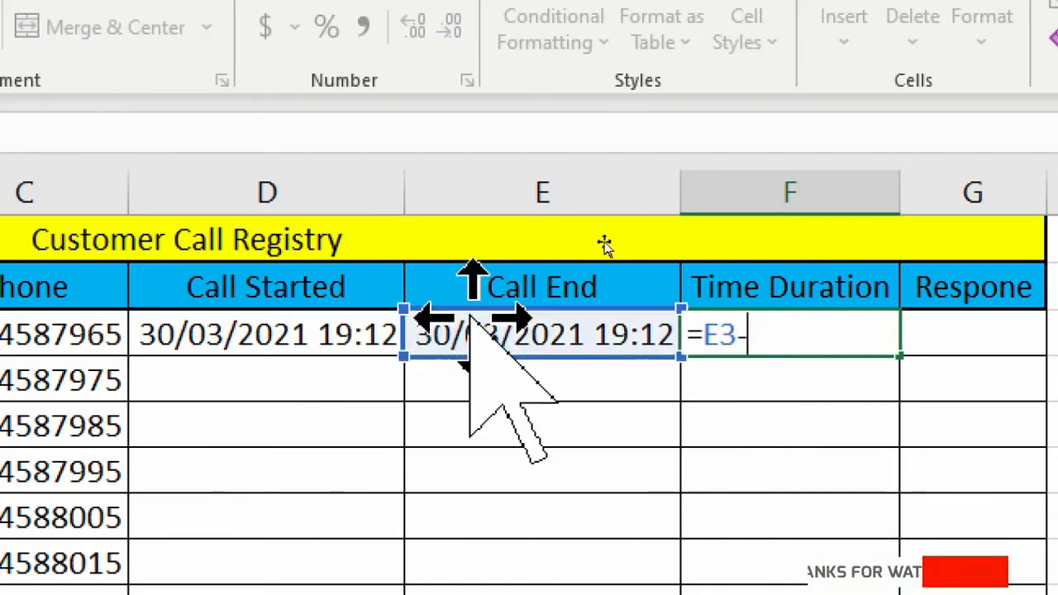
pyautogui.click(307, 347)
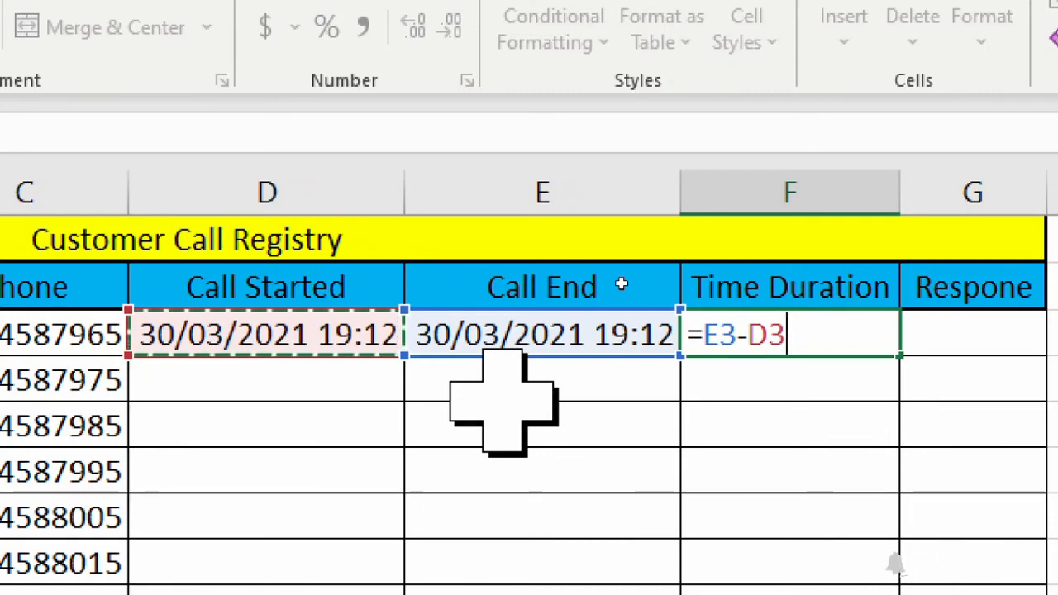
pyautogui.press('Return')
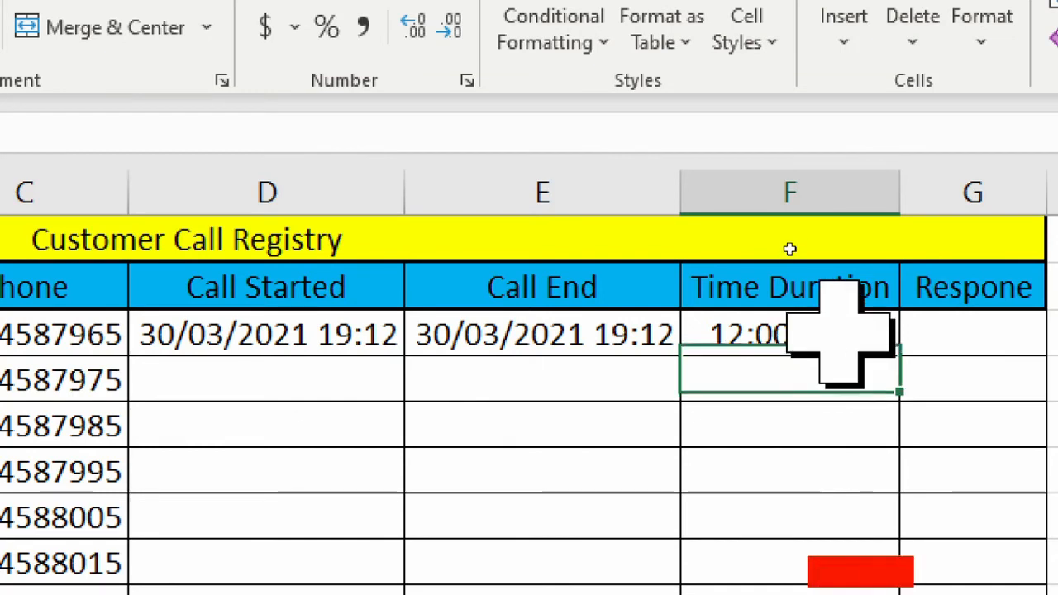
pyautogui.click(765, 341)
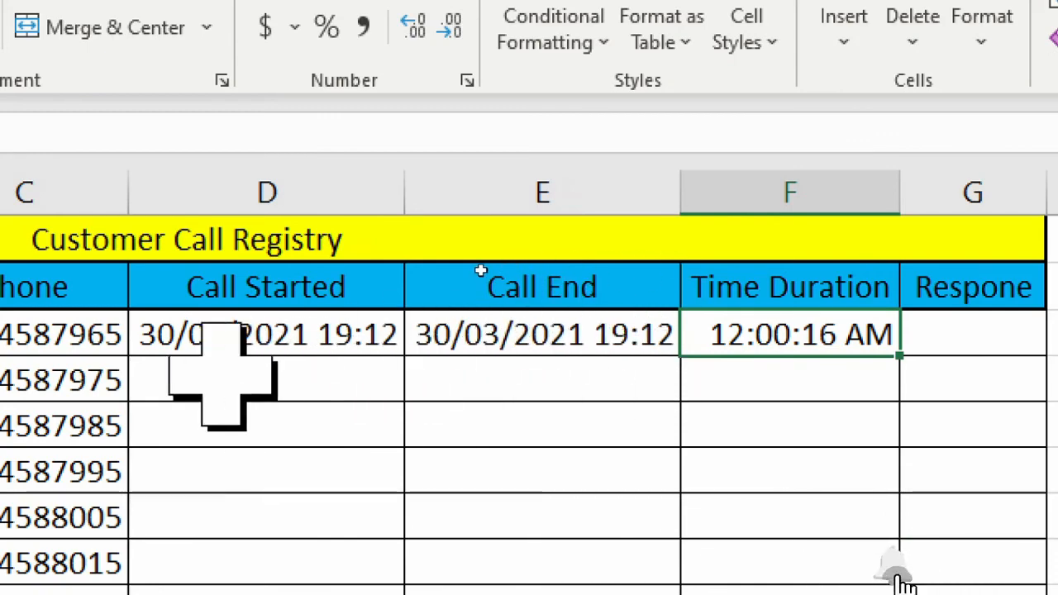
# Apply the Time number format to the Call Started cells in column D, from D3 down.
pyautogui.moveTo(289, 336); pyautogui.dragTo(242, 545)
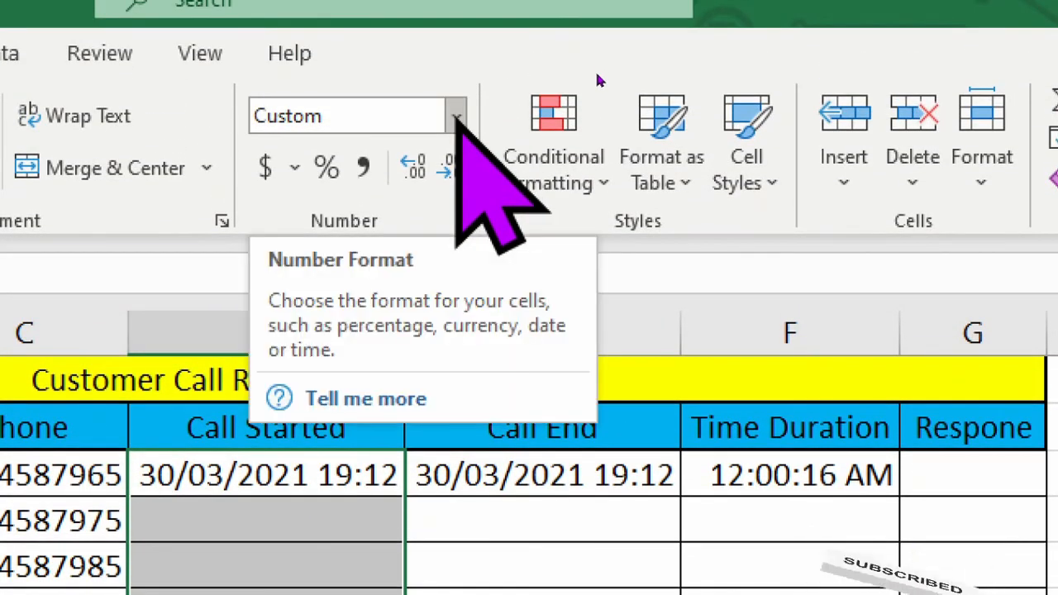
pyautogui.click(456, 117)
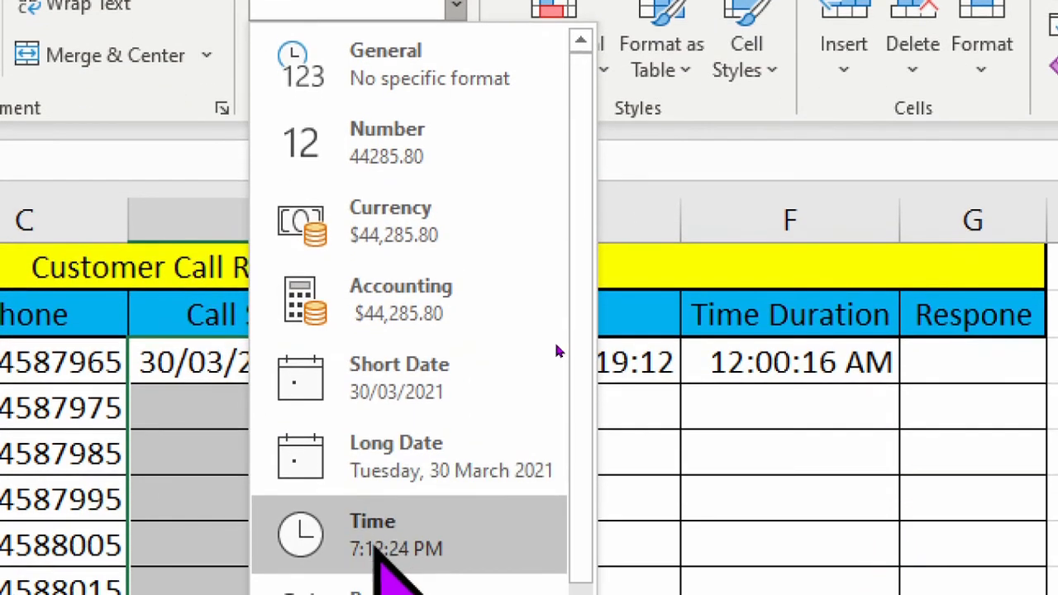
pyautogui.click(376, 549)
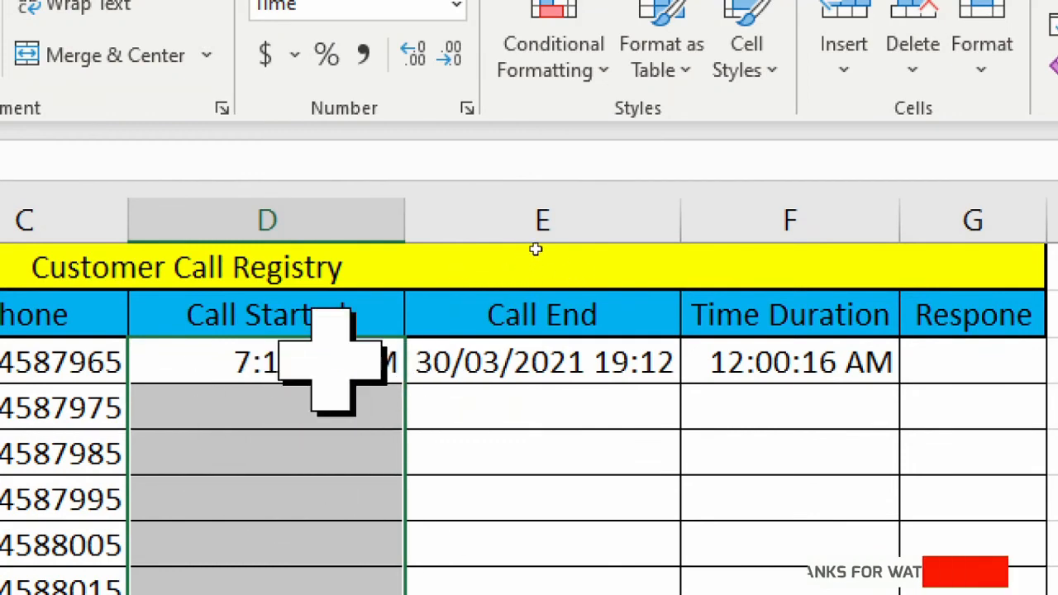
# Apply the Time number format to the Call End cells in column E, from E3 down.
pyautogui.click(556, 366)
pyautogui.moveTo(556, 366); pyautogui.dragTo(550, 594)
pyautogui.moveTo(551, 540); pyautogui.dragTo(552, 508)
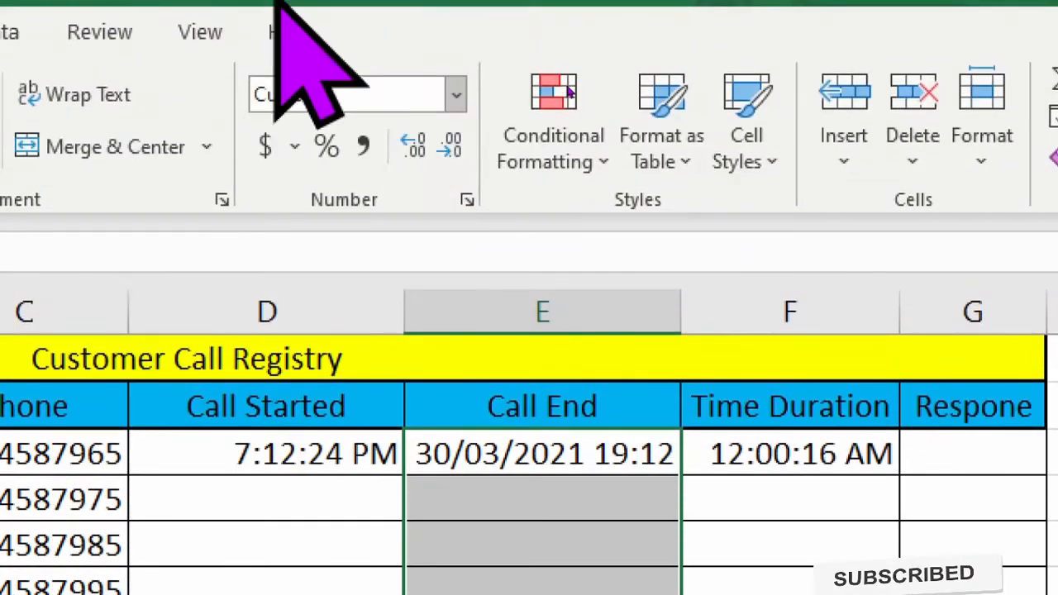
pyautogui.click(456, 94)
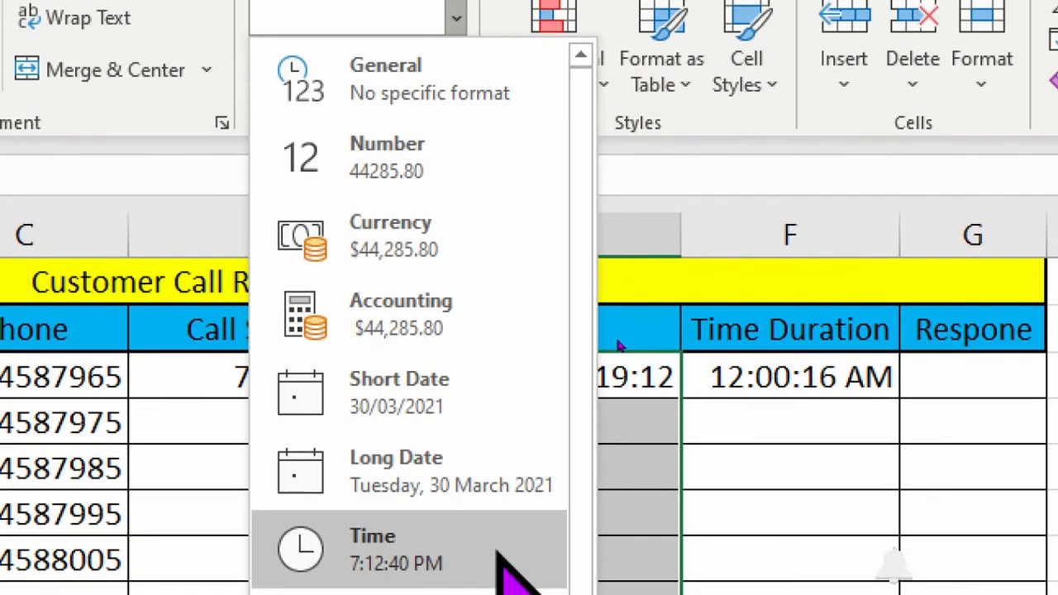
pyautogui.click(498, 552)
pyautogui.click(851, 461)
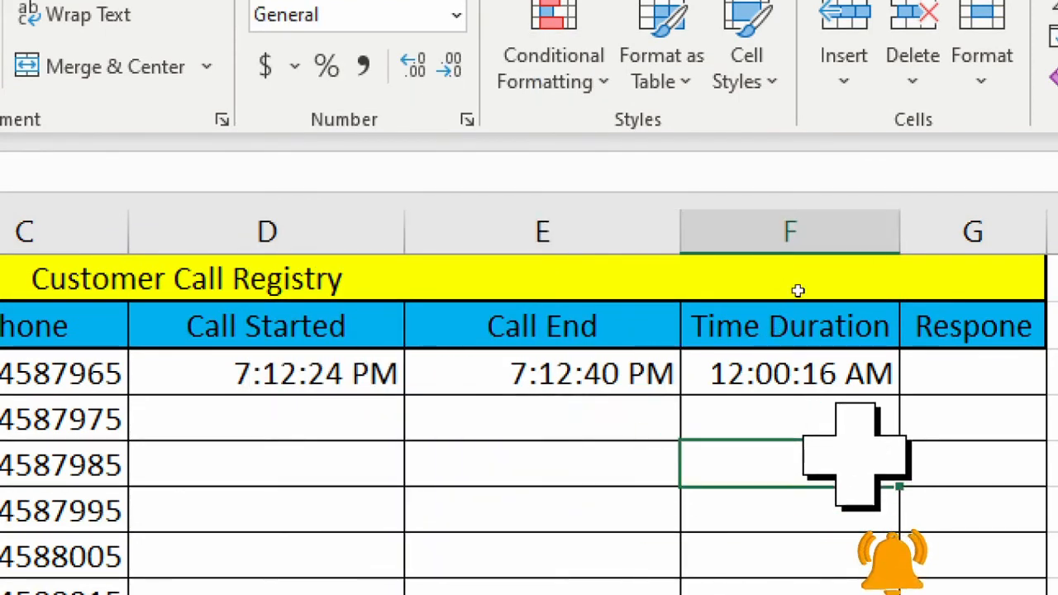
# Clear the subtraction formula from cell F3 under Time Duration.
pyautogui.click(852, 376)
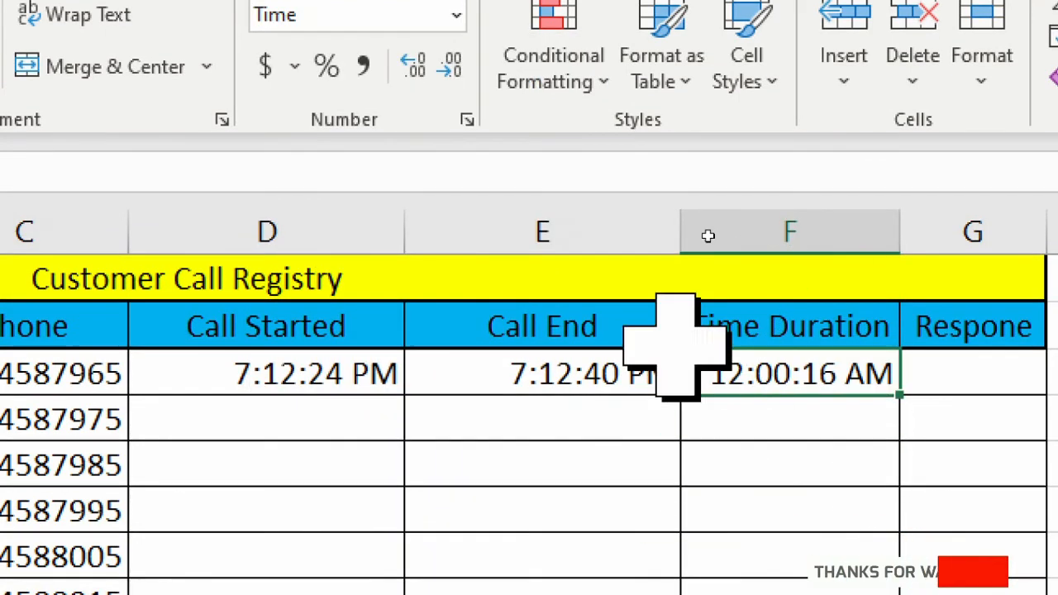
pyautogui.press('F2')
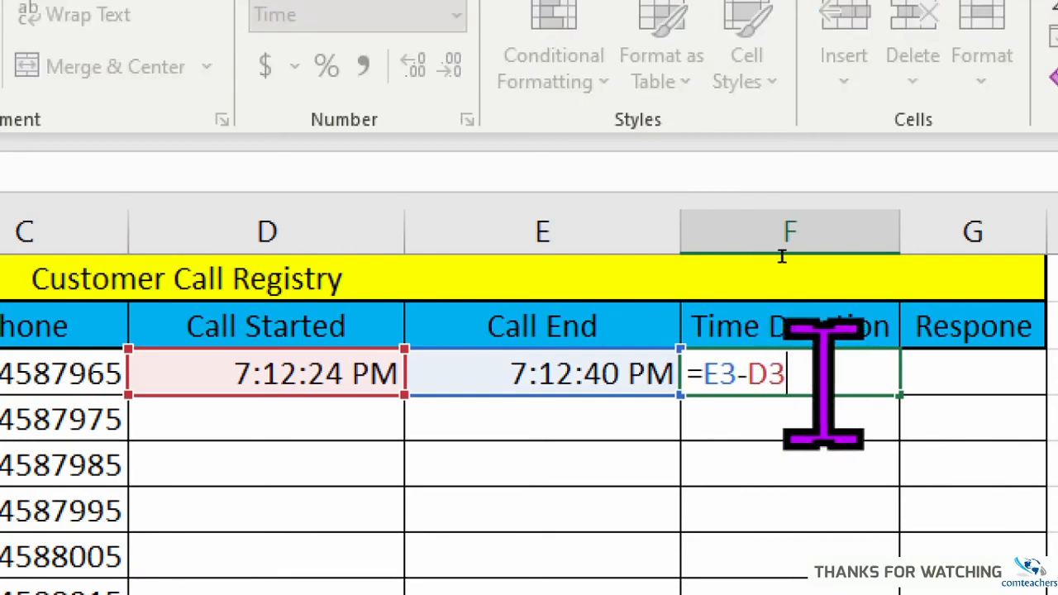
pyautogui.press('BackSpace')
pyautogui.press('BackSpace')
pyautogui.press('BackSpace')
pyautogui.press('BackSpace')
pyautogui.press('BackSpace')
pyautogui.press('BackSpace')
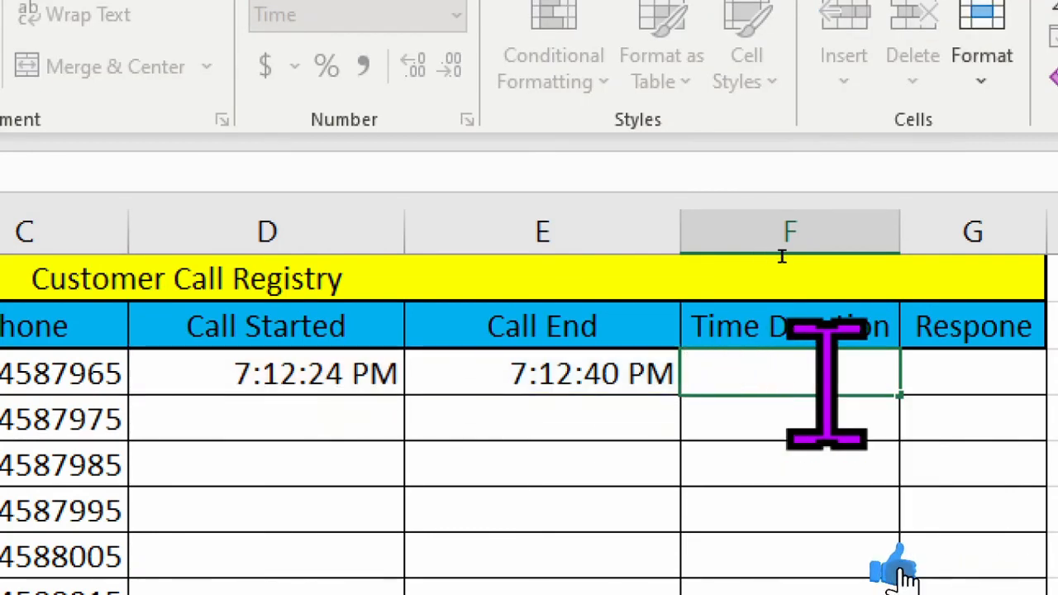
# Enter =TEXT(E3-D3,"HH:MM:SS") in cell F3 to show the call duration as hours, minutes and seconds, and review the whole formula.
pyautogui.write('=')
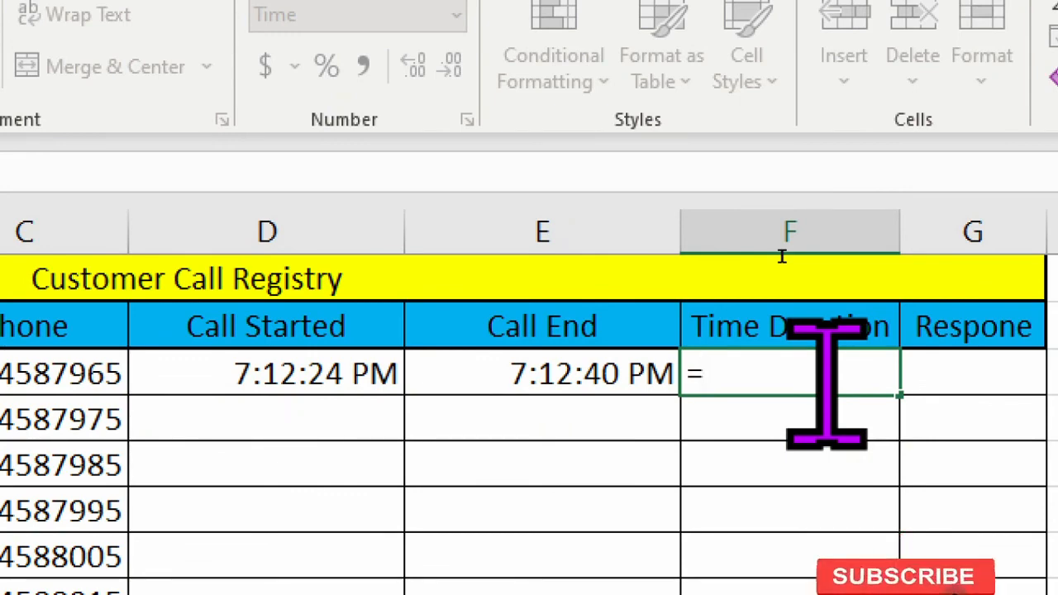
pyautogui.write('text')
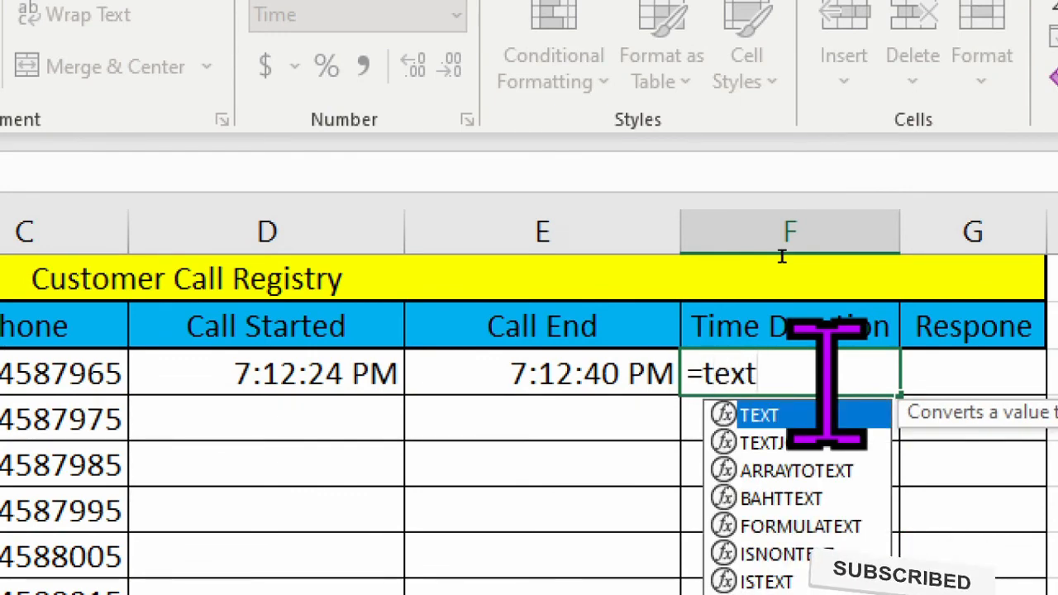
pyautogui.write('(')
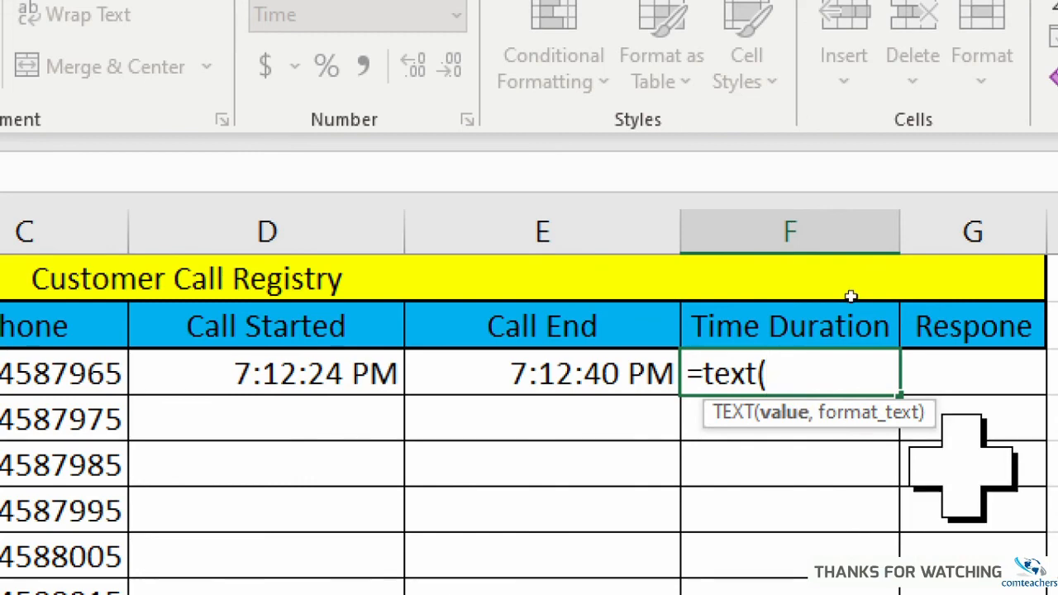
pyautogui.click(569, 374)
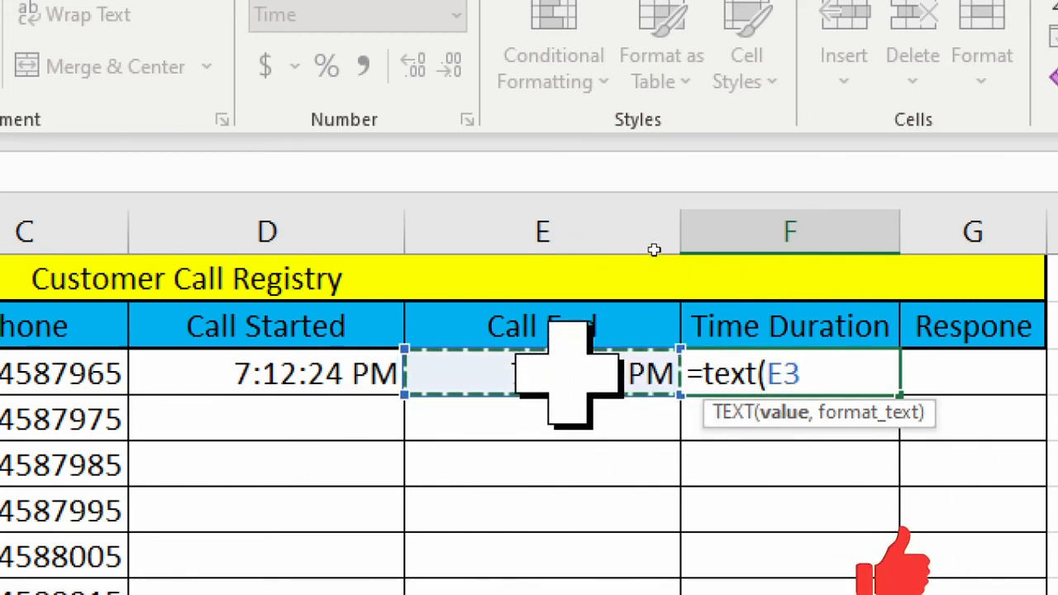
pyautogui.click(314, 372)
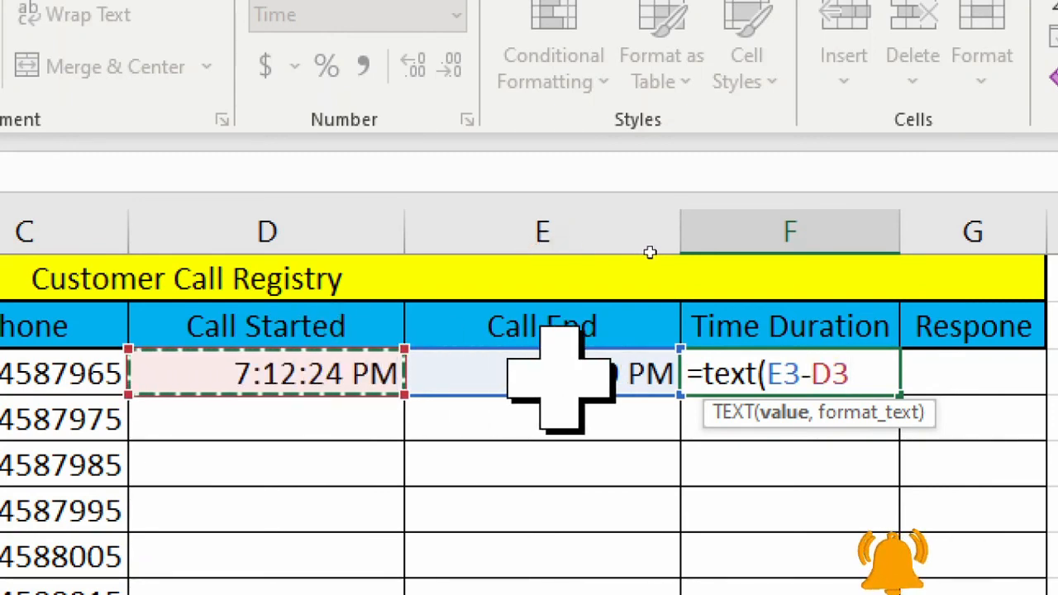
pyautogui.write(',')
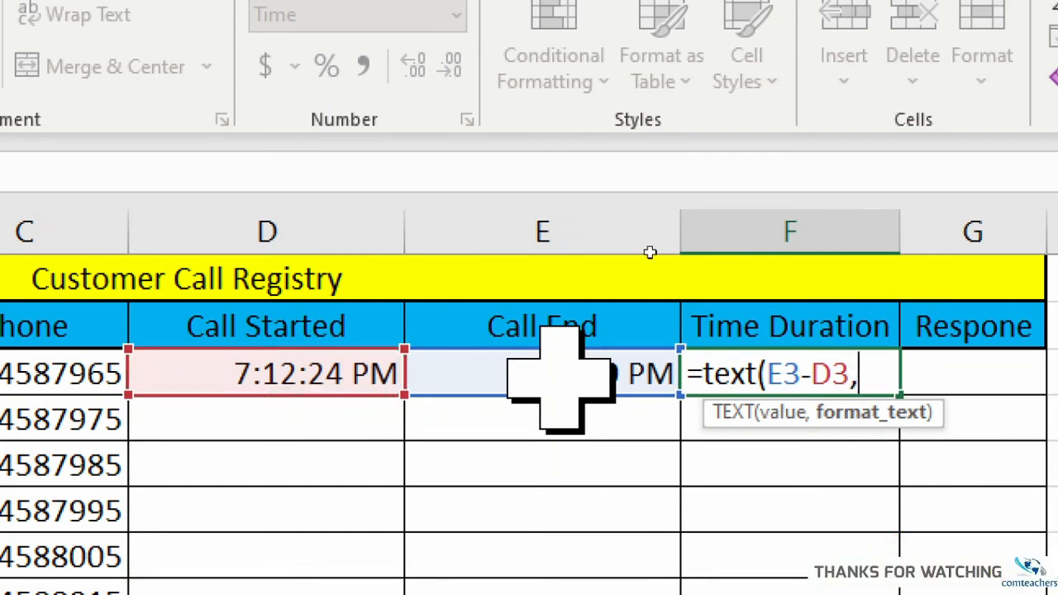
pyautogui.write('"')
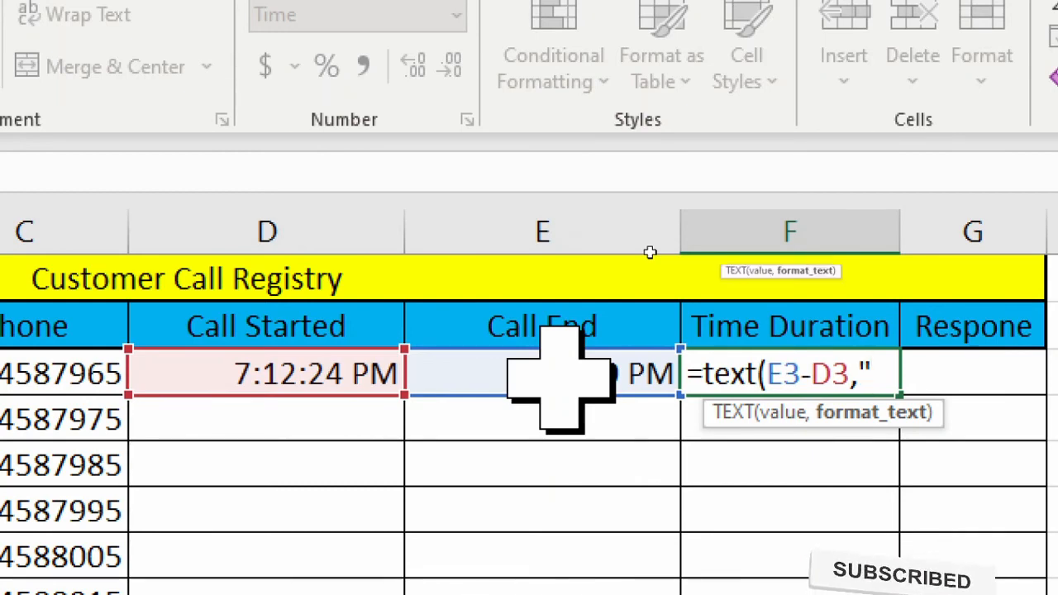
pyautogui.write('HH')
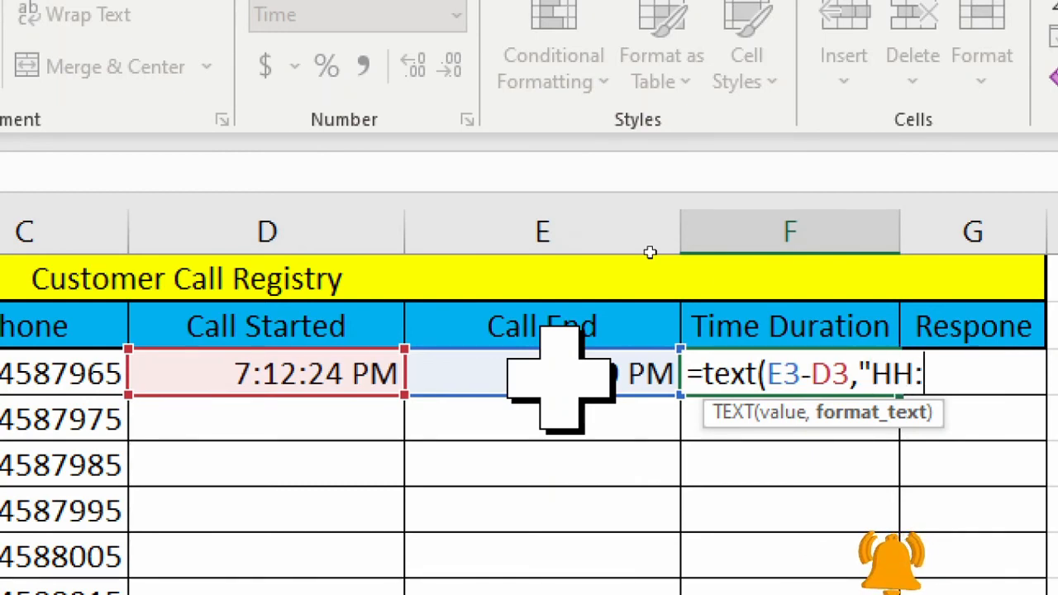
pyautogui.write(':MM:SS"')
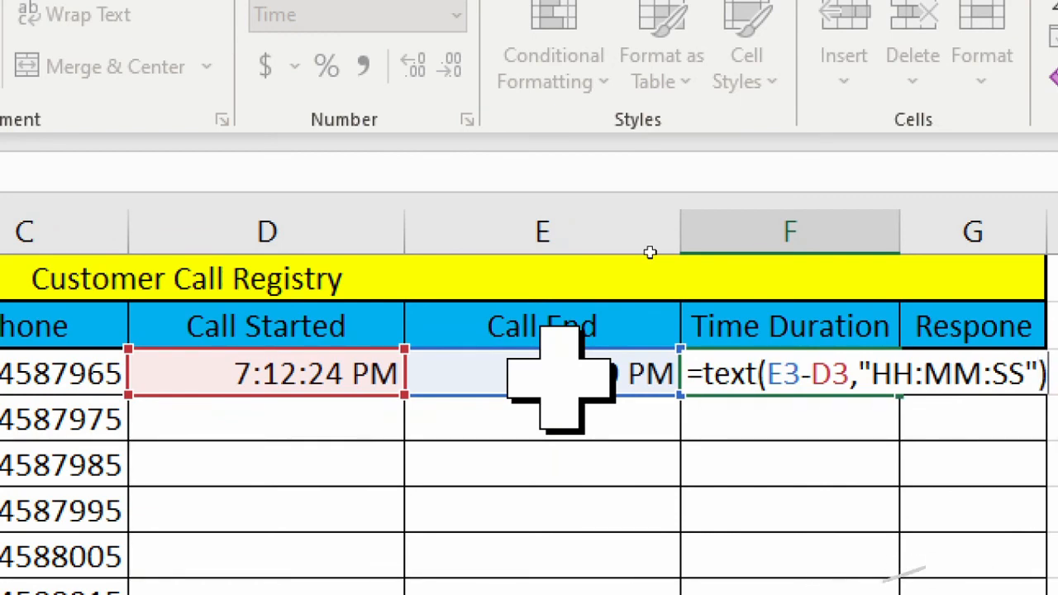
pyautogui.press('Return')
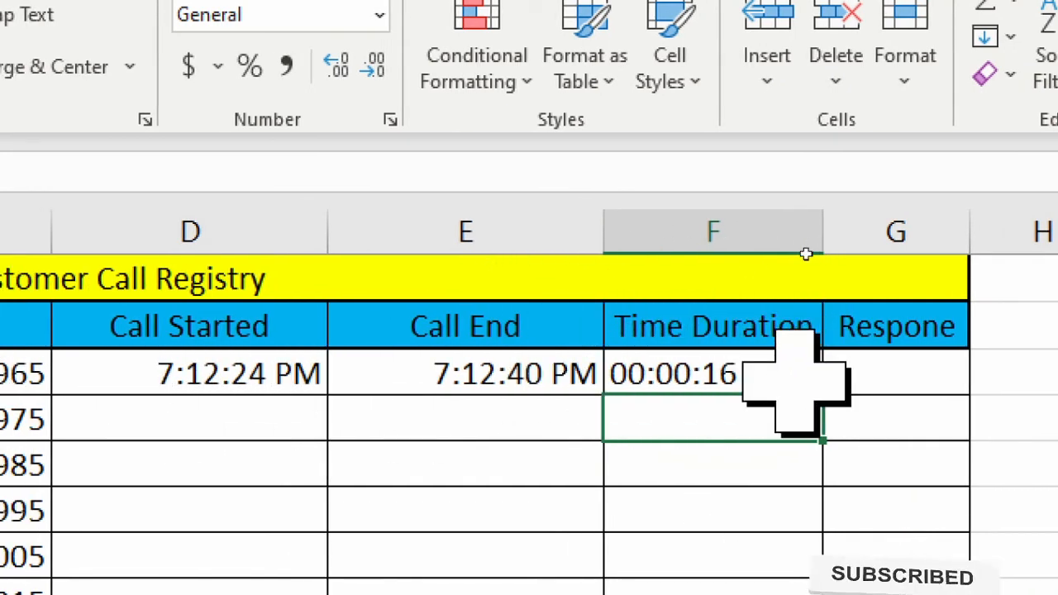
pyautogui.press('Up')
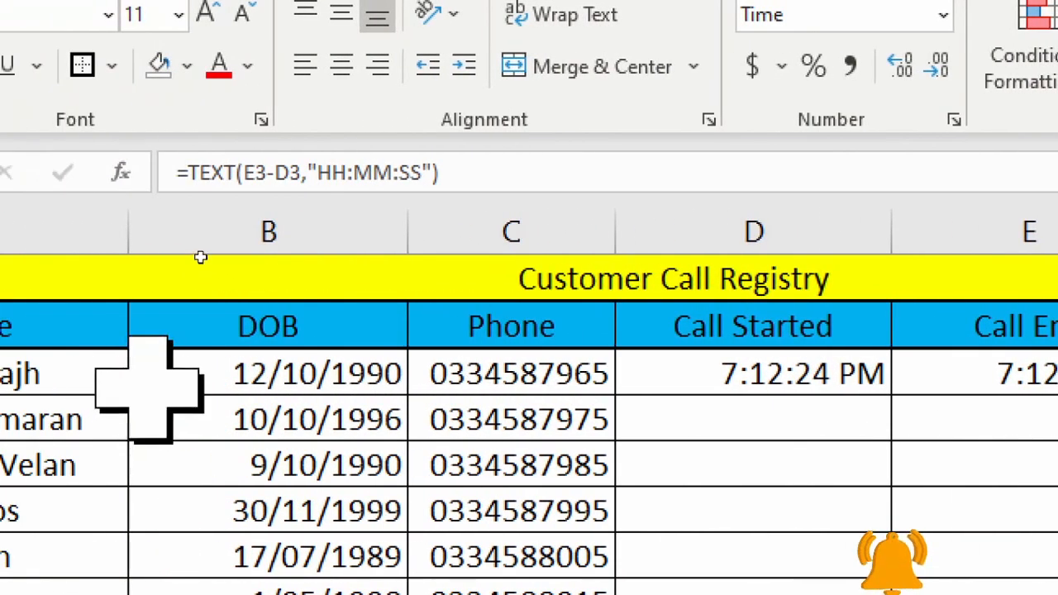
pyautogui.moveTo(472, 171); pyautogui.dragTo(63, 154)
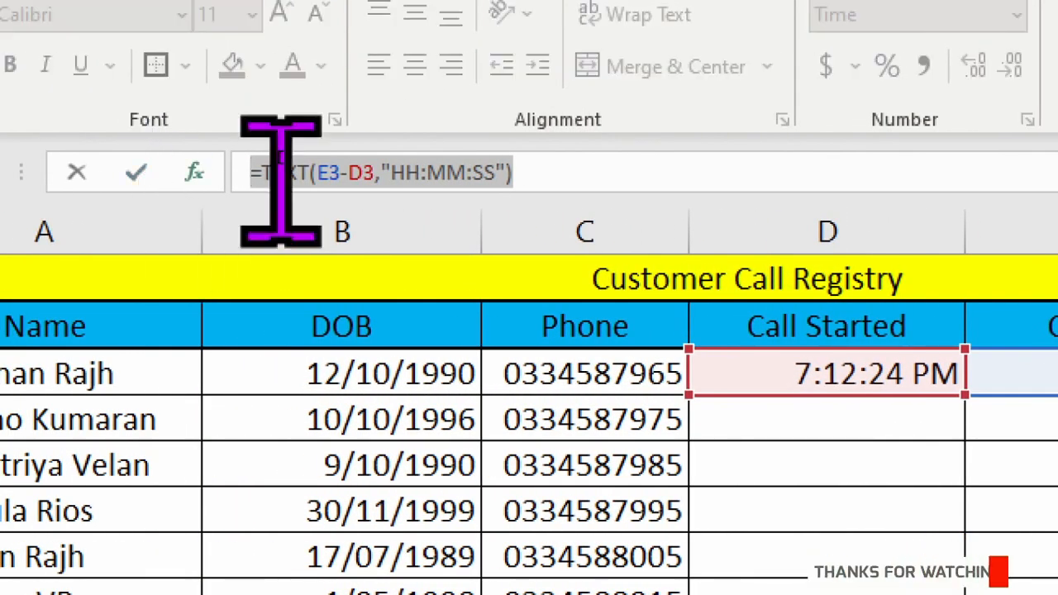
pyautogui.click(893, 176)
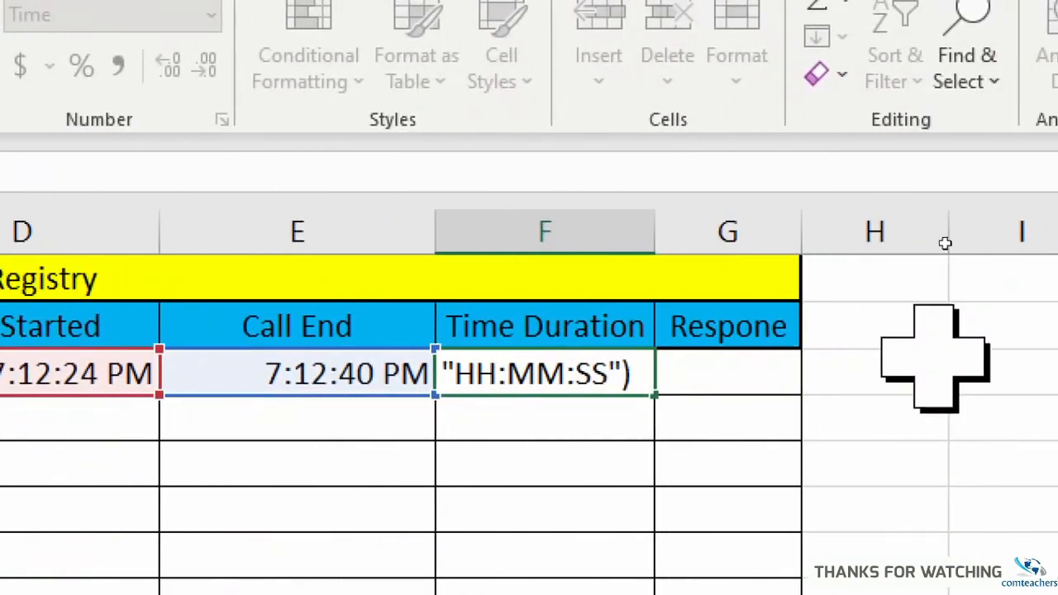
# Enter yes in cell G3 under Respone for the first customer's call.
pyautogui.click(690, 370)
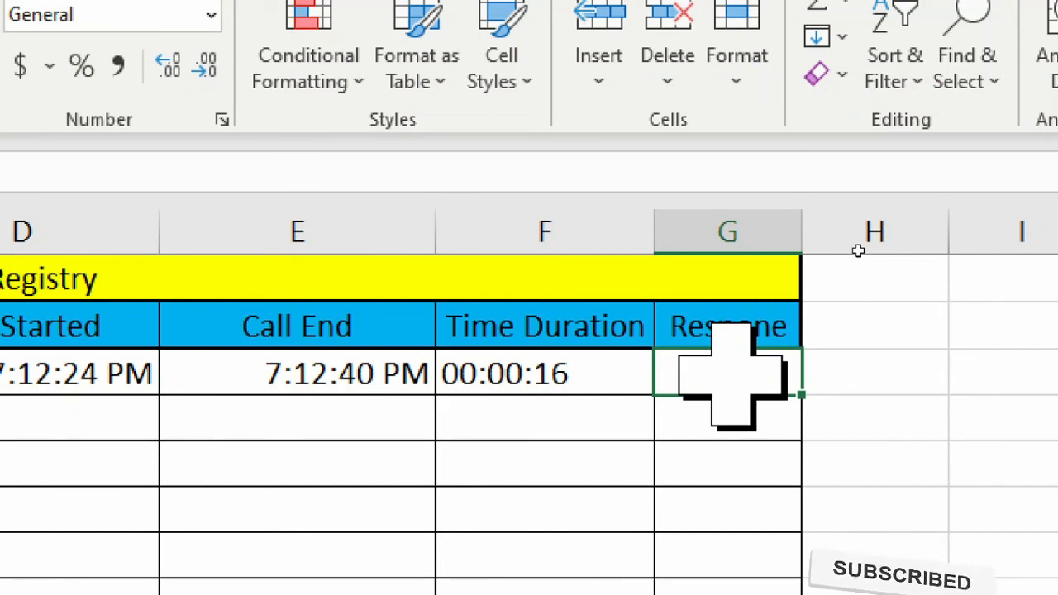
pyautogui.write('yes')
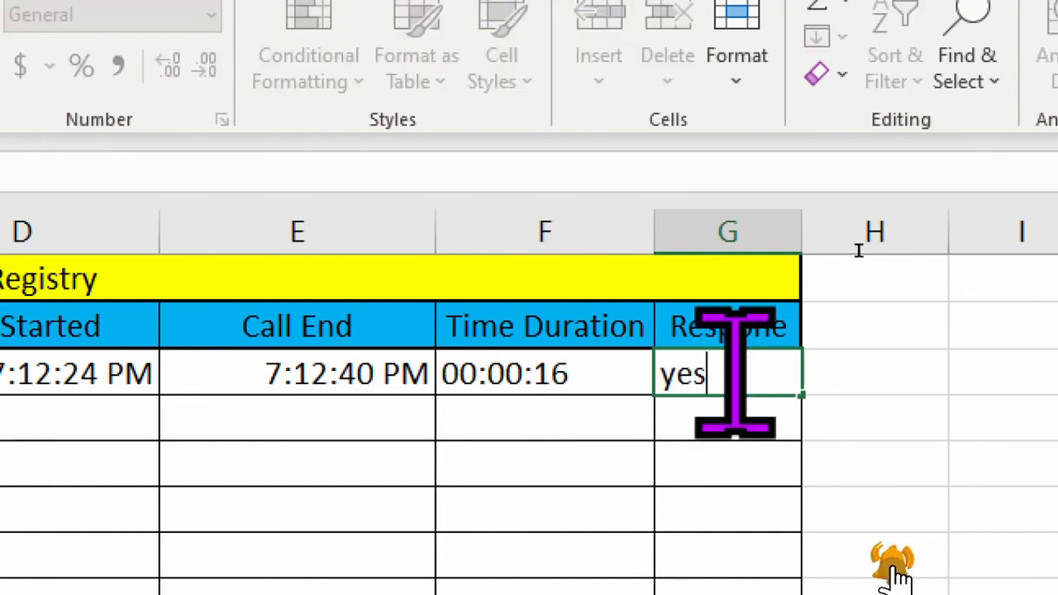
pyautogui.press('Return')
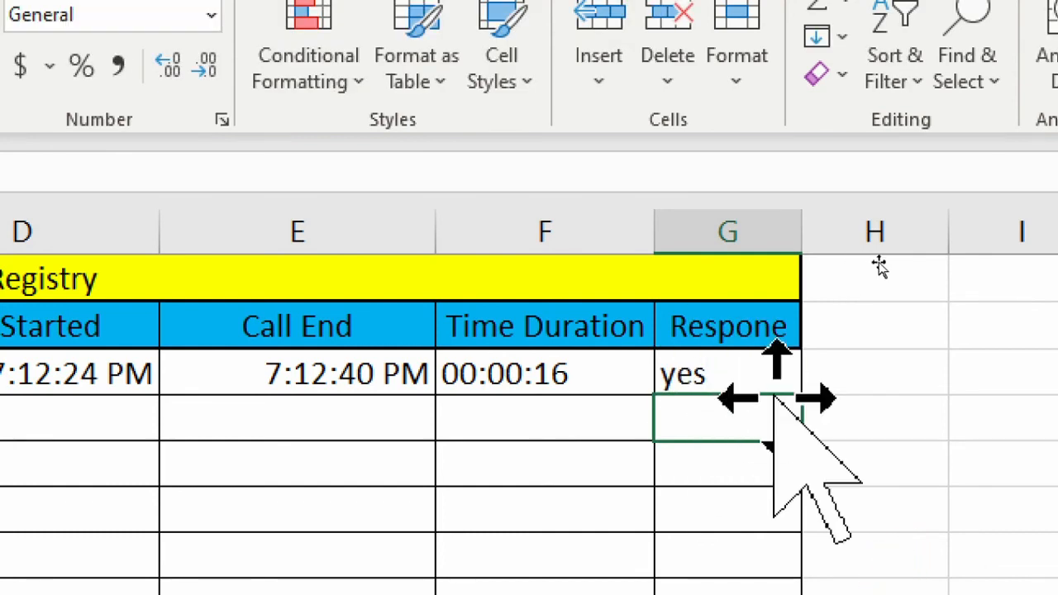
# Add and post the comment "gjbfgfg d fjsdfsdjf sffksuf" on response cell G3, and view the posted comment again.
pyautogui.click(748, 374)
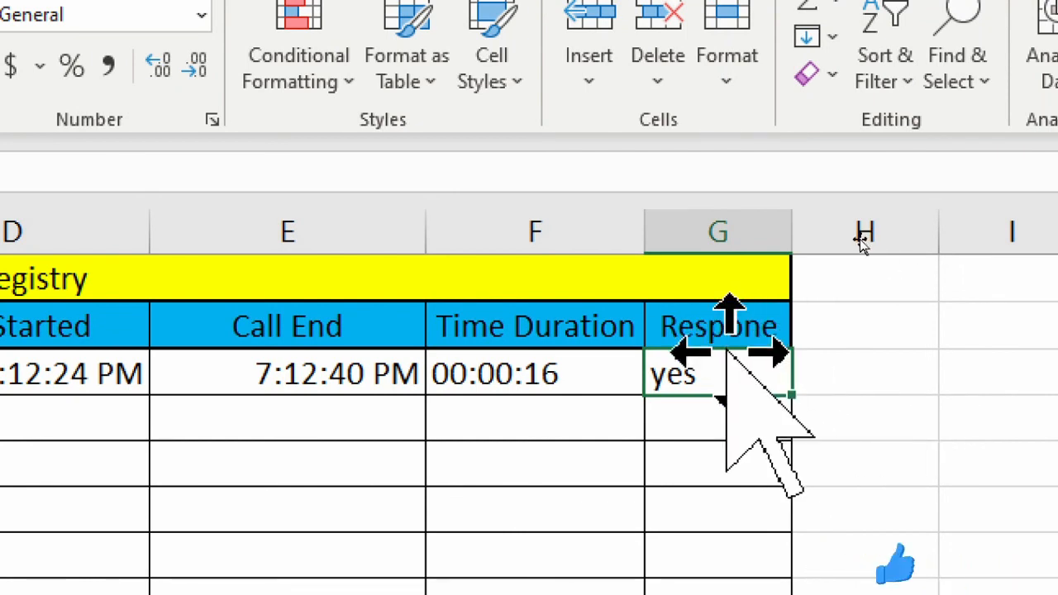
pyautogui.rightClick(748, 368)
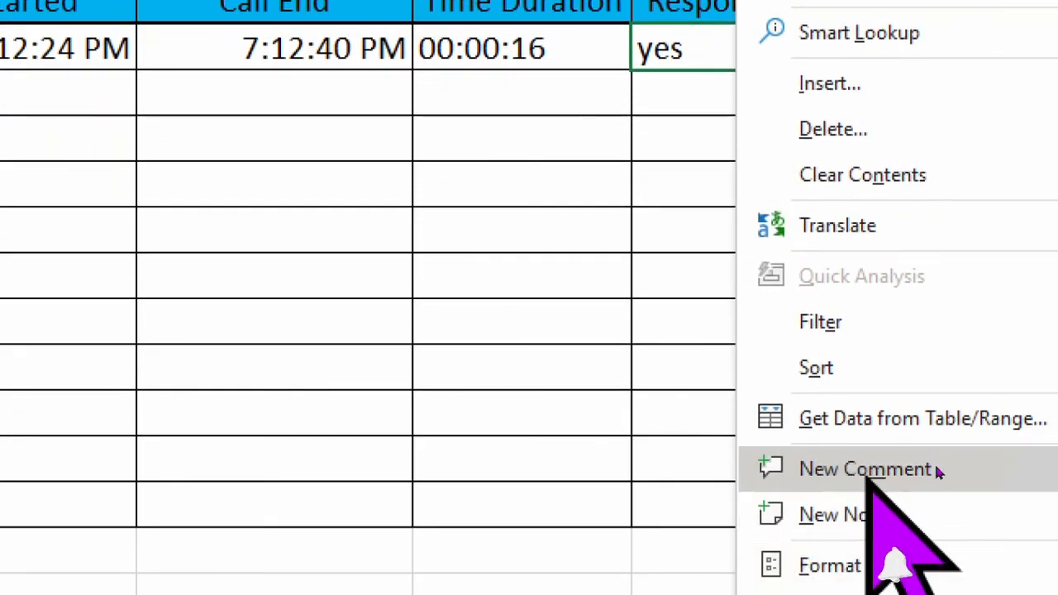
pyautogui.click(938, 470)
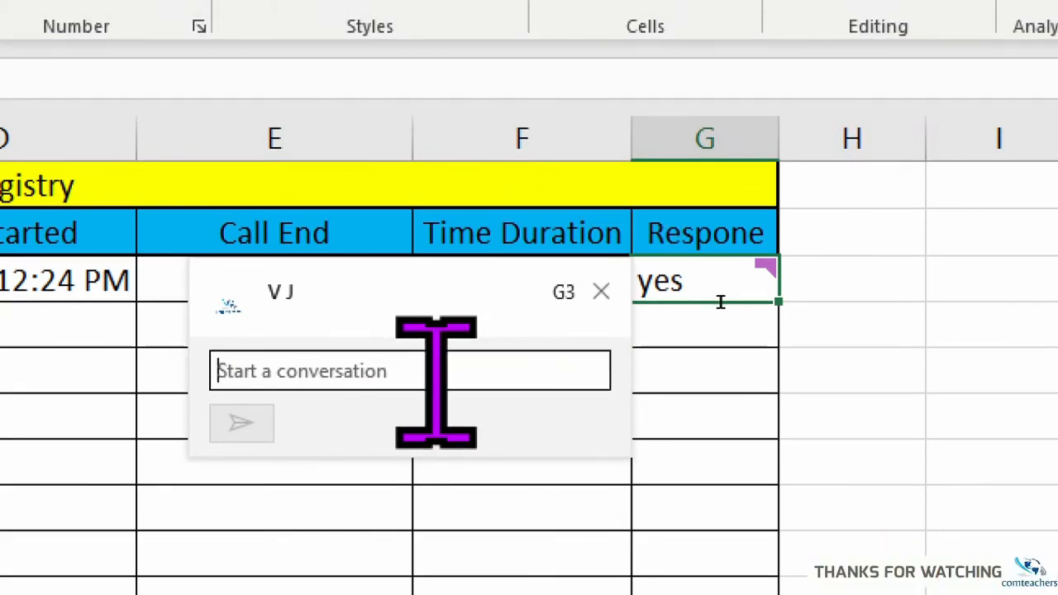
pyautogui.write('gjbfgfg')
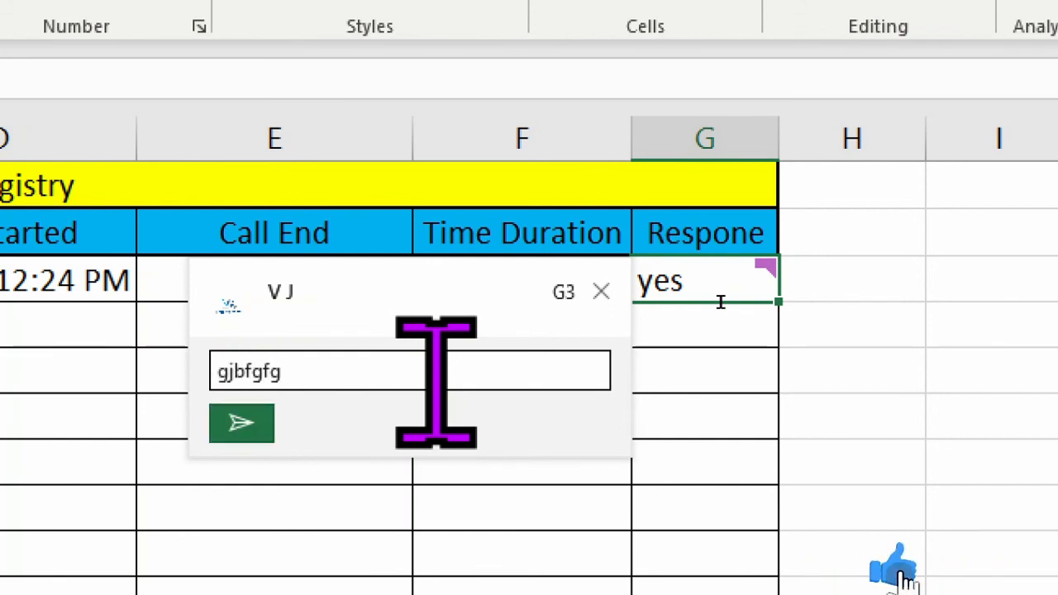
pyautogui.write(' d fjsdfsdjf sf')
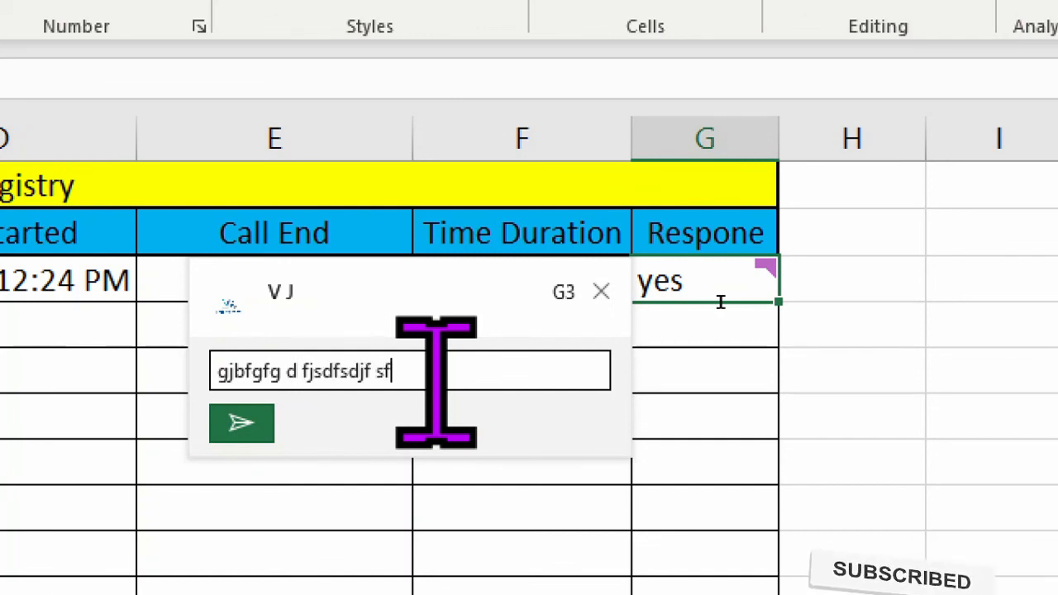
pyautogui.write('fksuf')
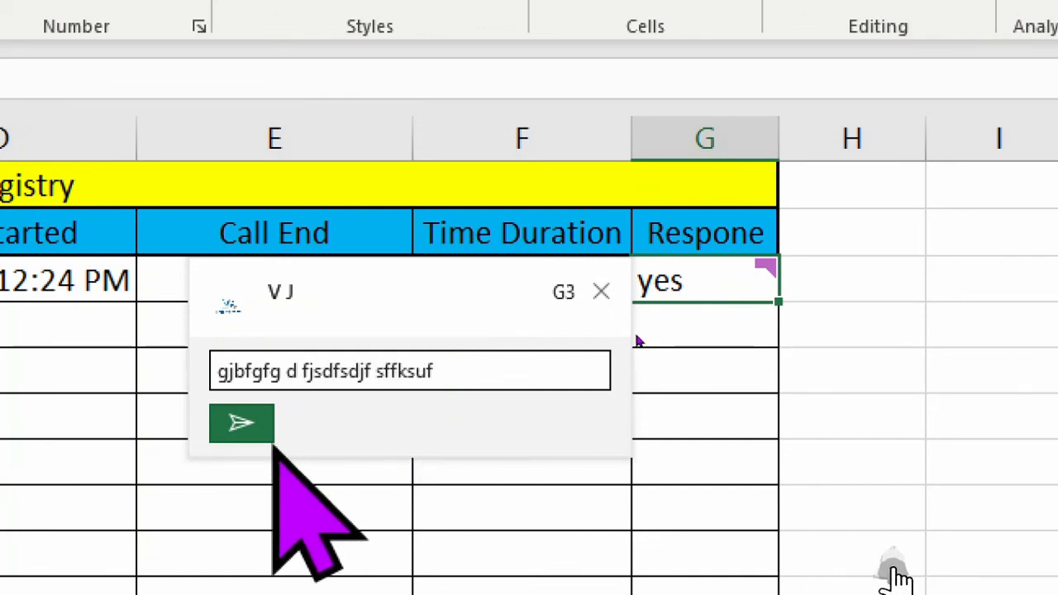
pyautogui.click(241, 423)
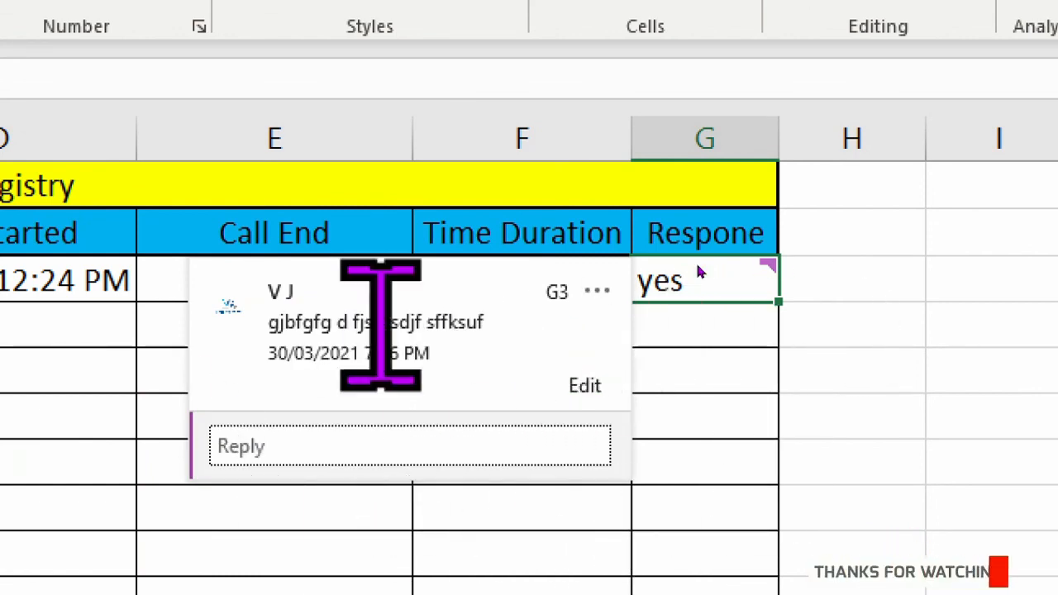
pyautogui.click(819, 383)
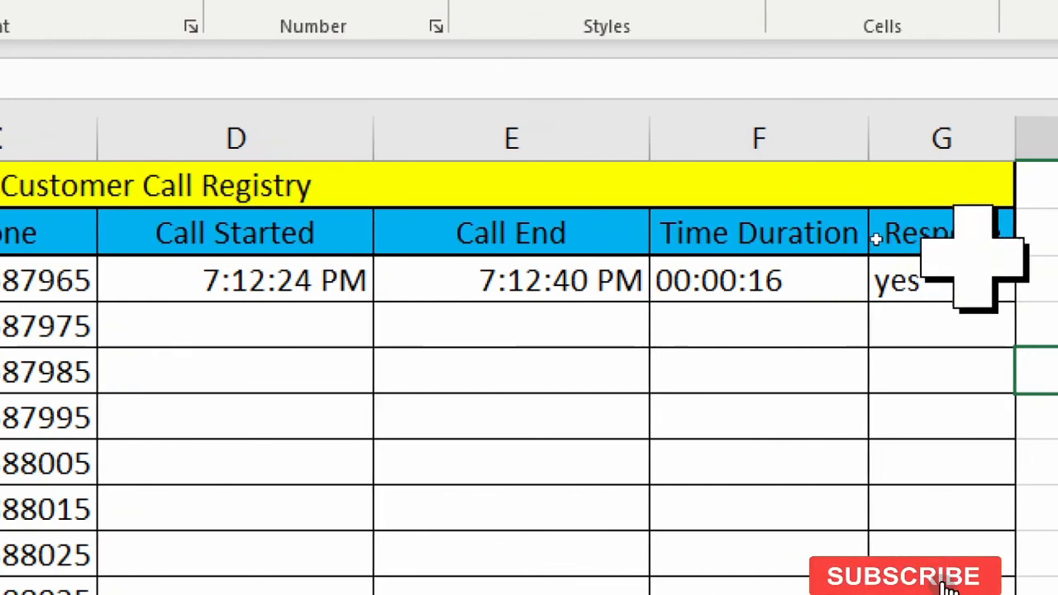
pyautogui.click(875, 278)
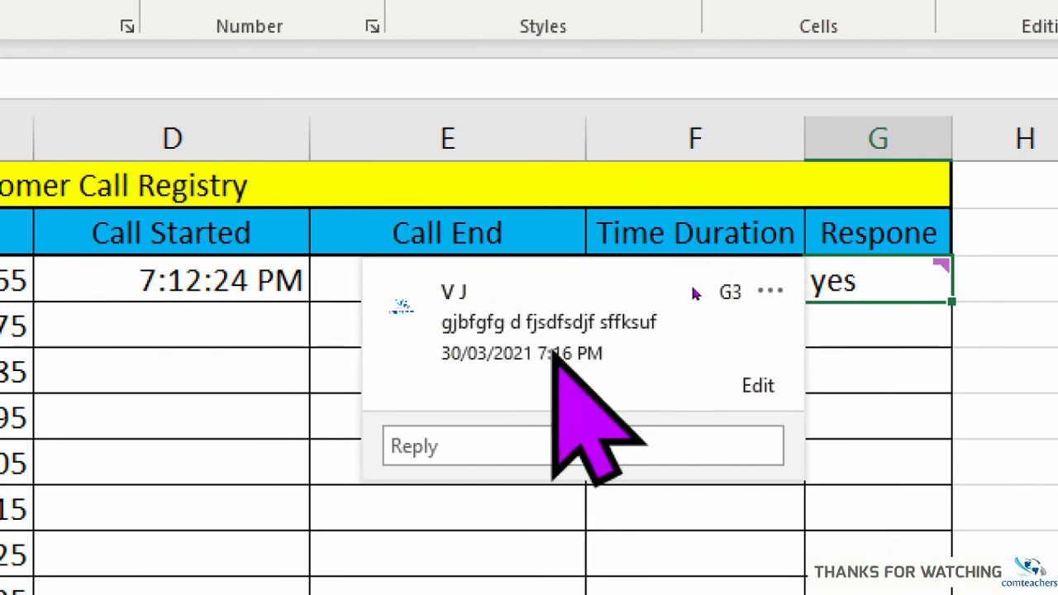
pyautogui.click(945, 368)
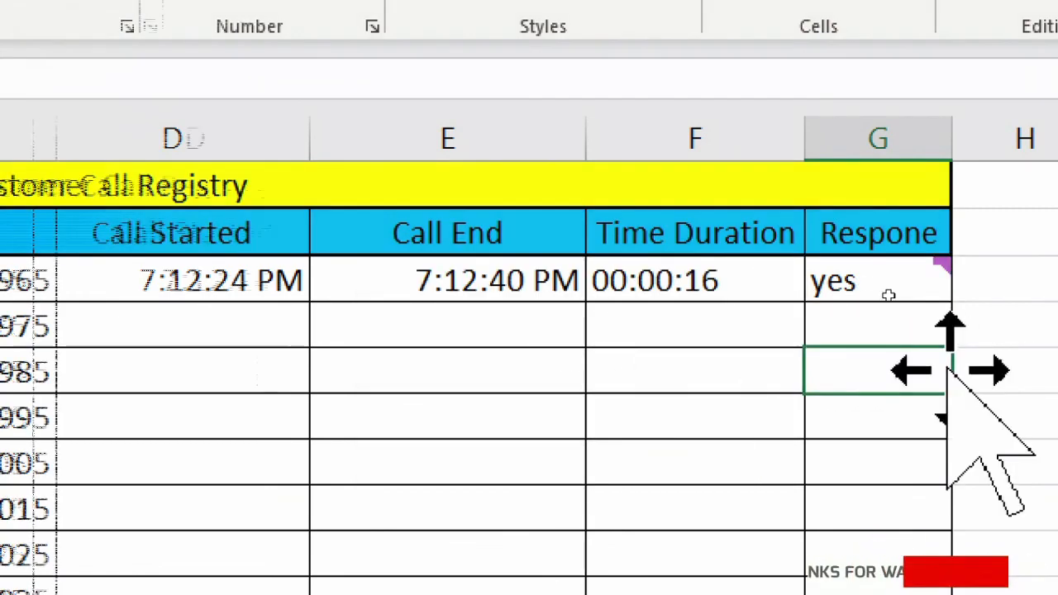